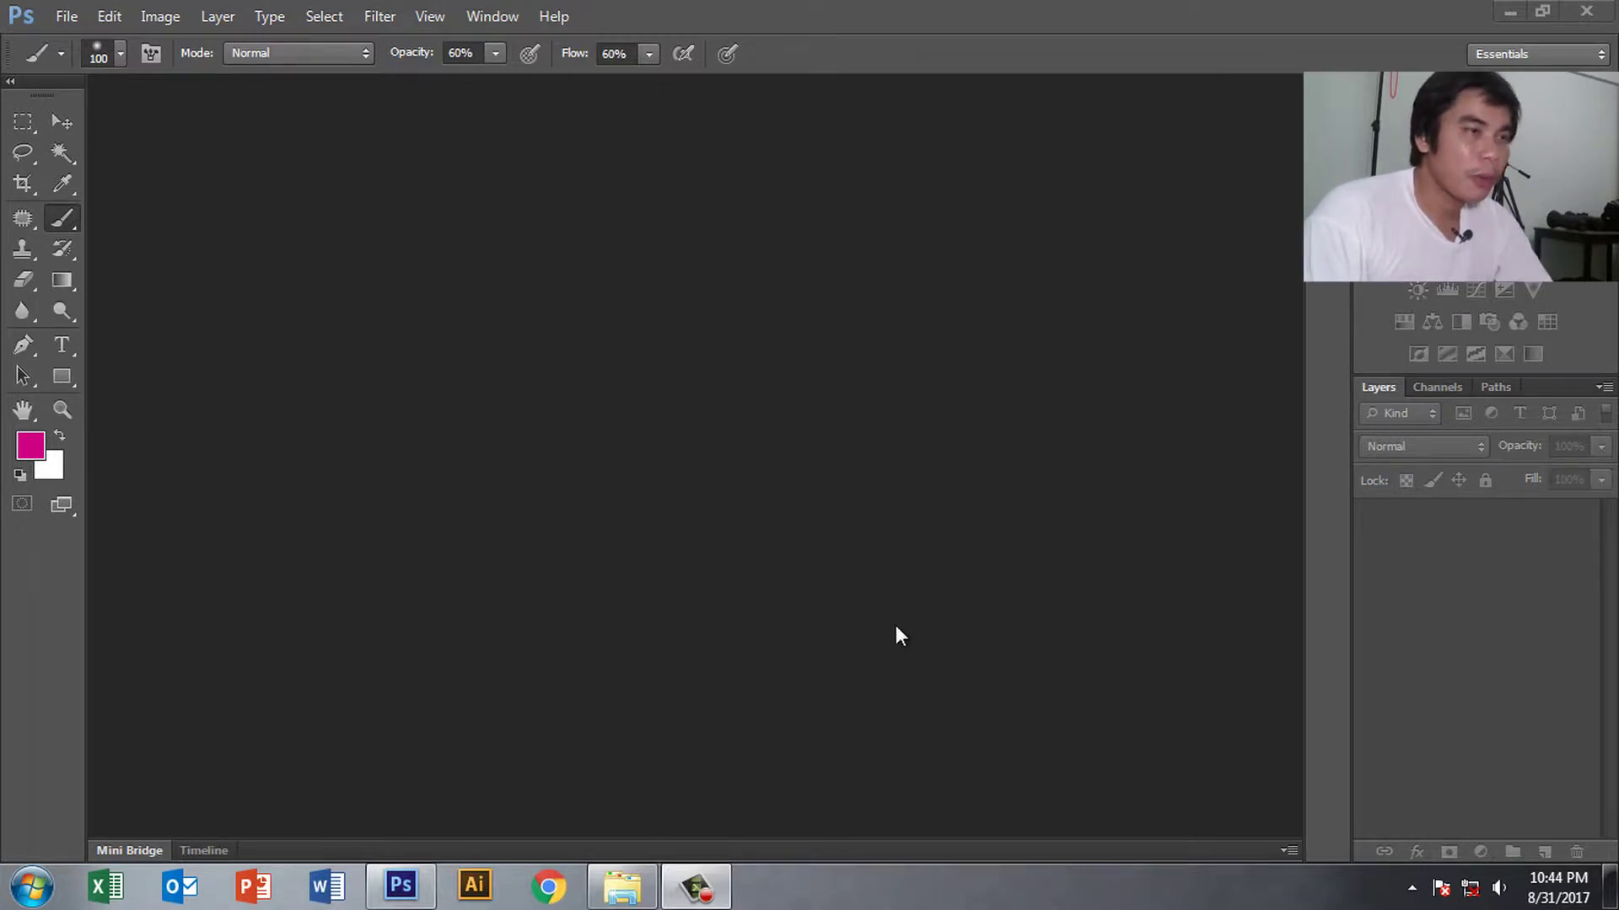
# Find IMG_0314.JPG in the My Book photo folder in Explorer and drag it into Photoshop
pyautogui.click(1541, 11)
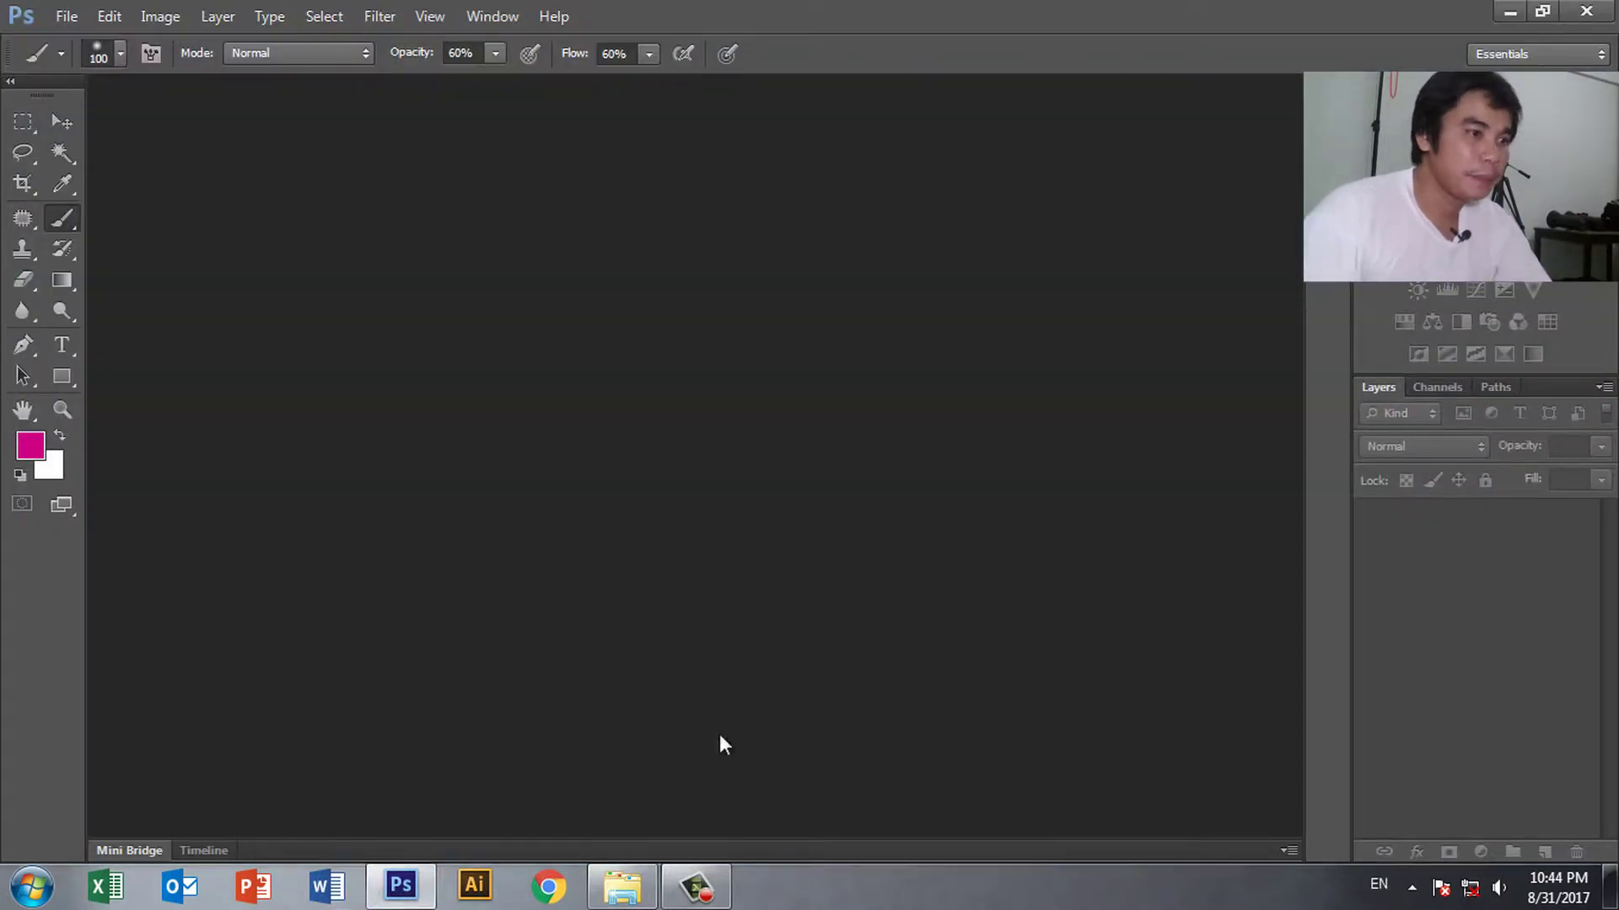
pyautogui.click(646, 887)
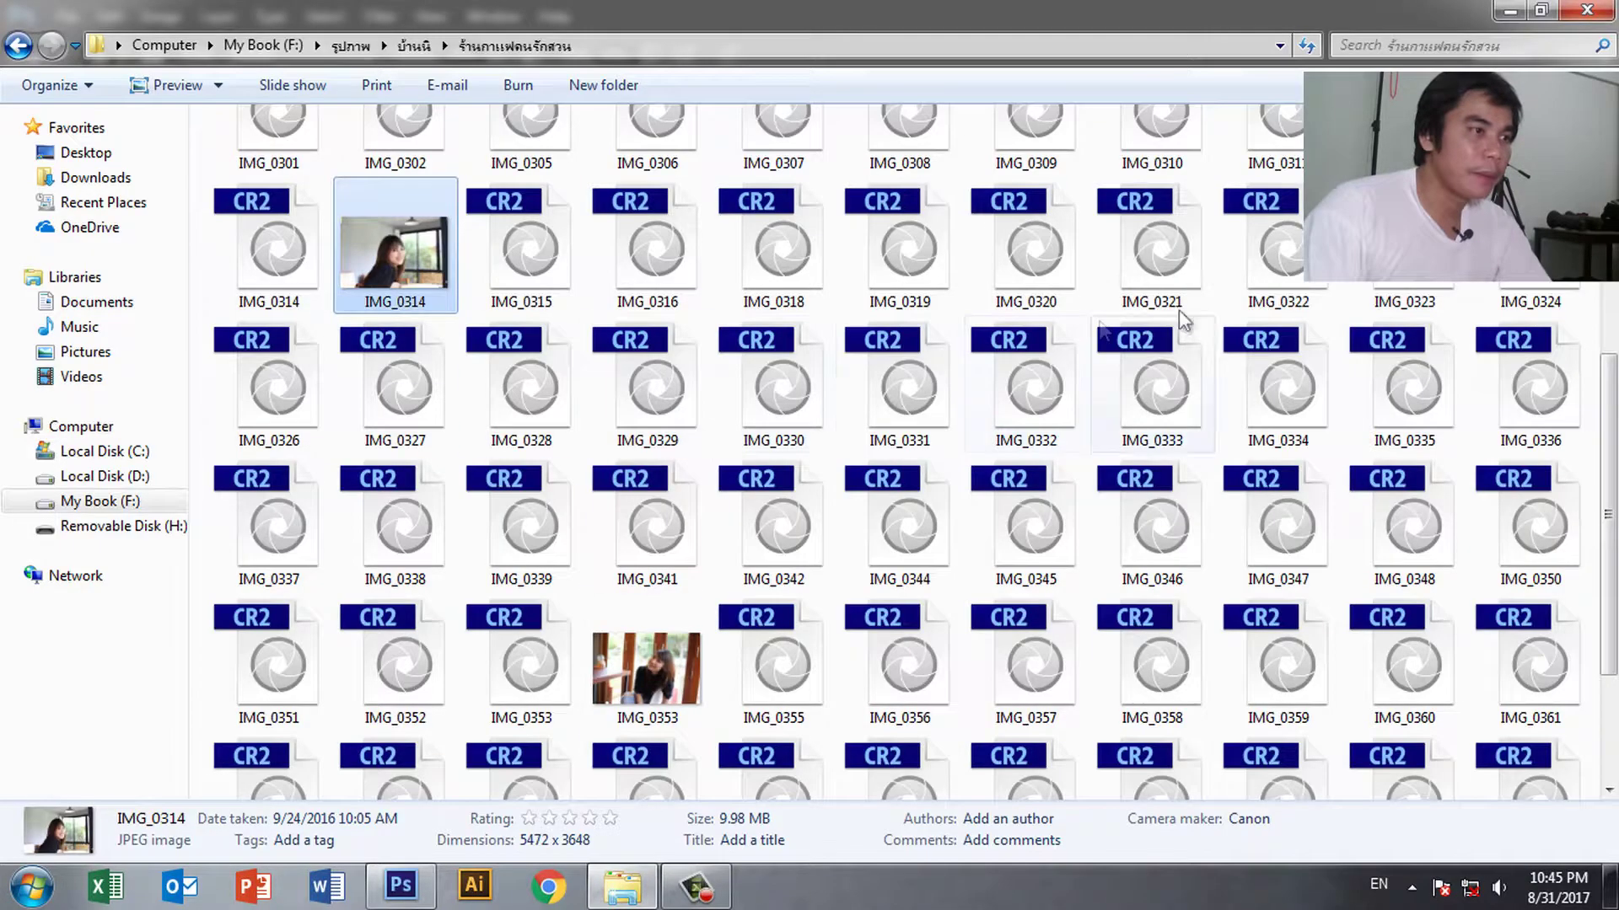
pyautogui.scroll(2, 1340, 387)
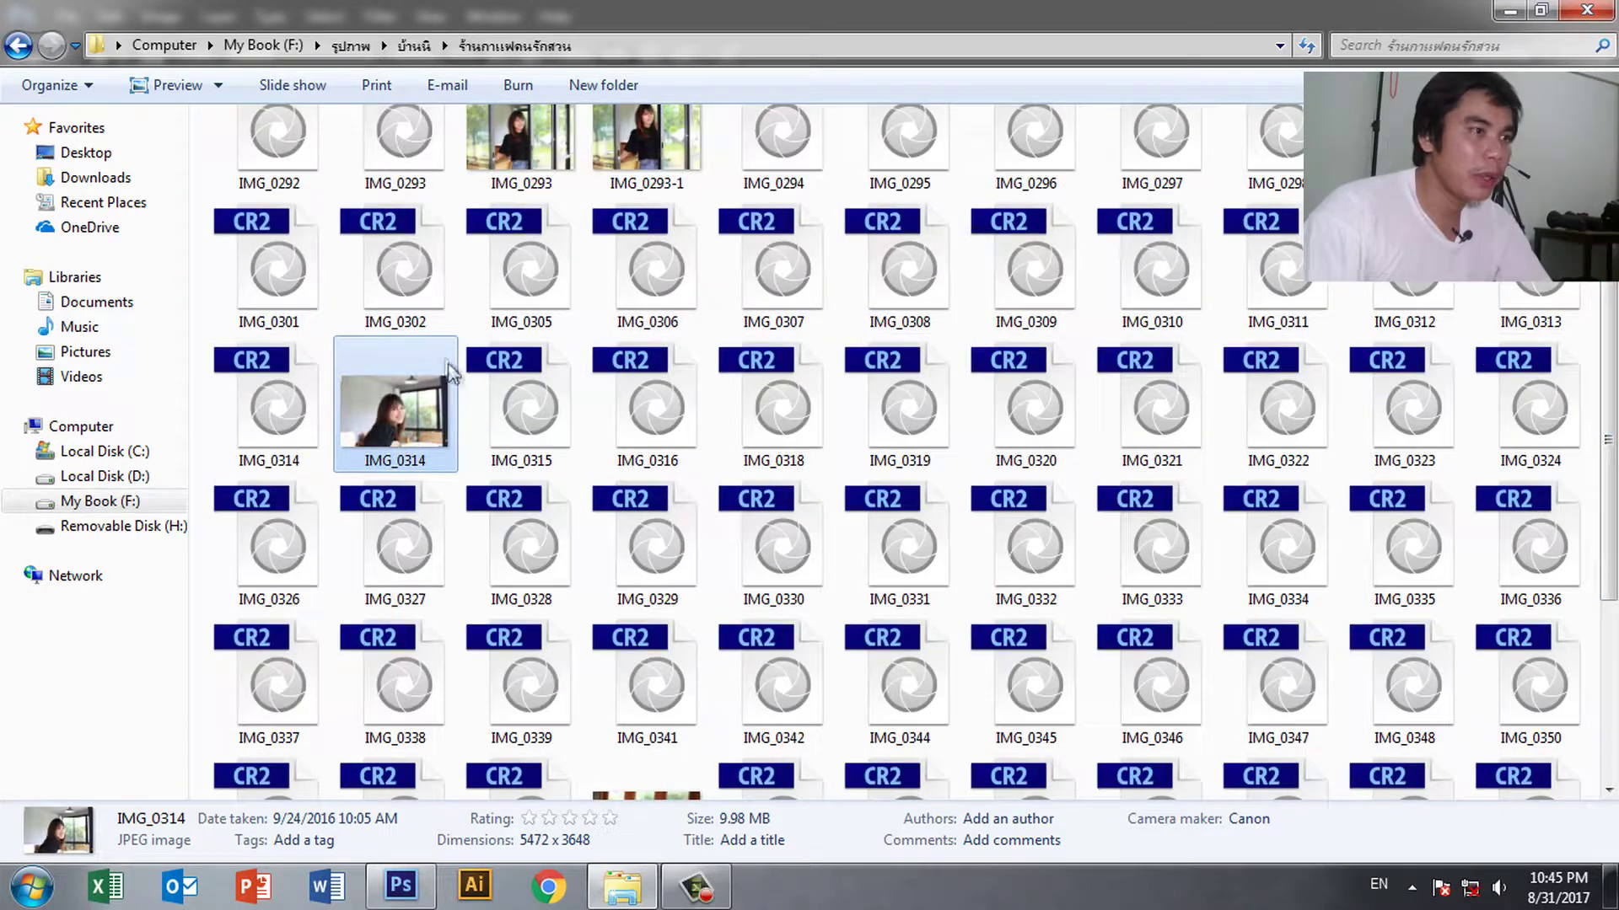
pyautogui.moveTo(403, 409)
pyautogui.mouseDown()
pyautogui.moveTo(388, 645)
pyautogui.moveTo(530, 454)
pyautogui.mouseUp()
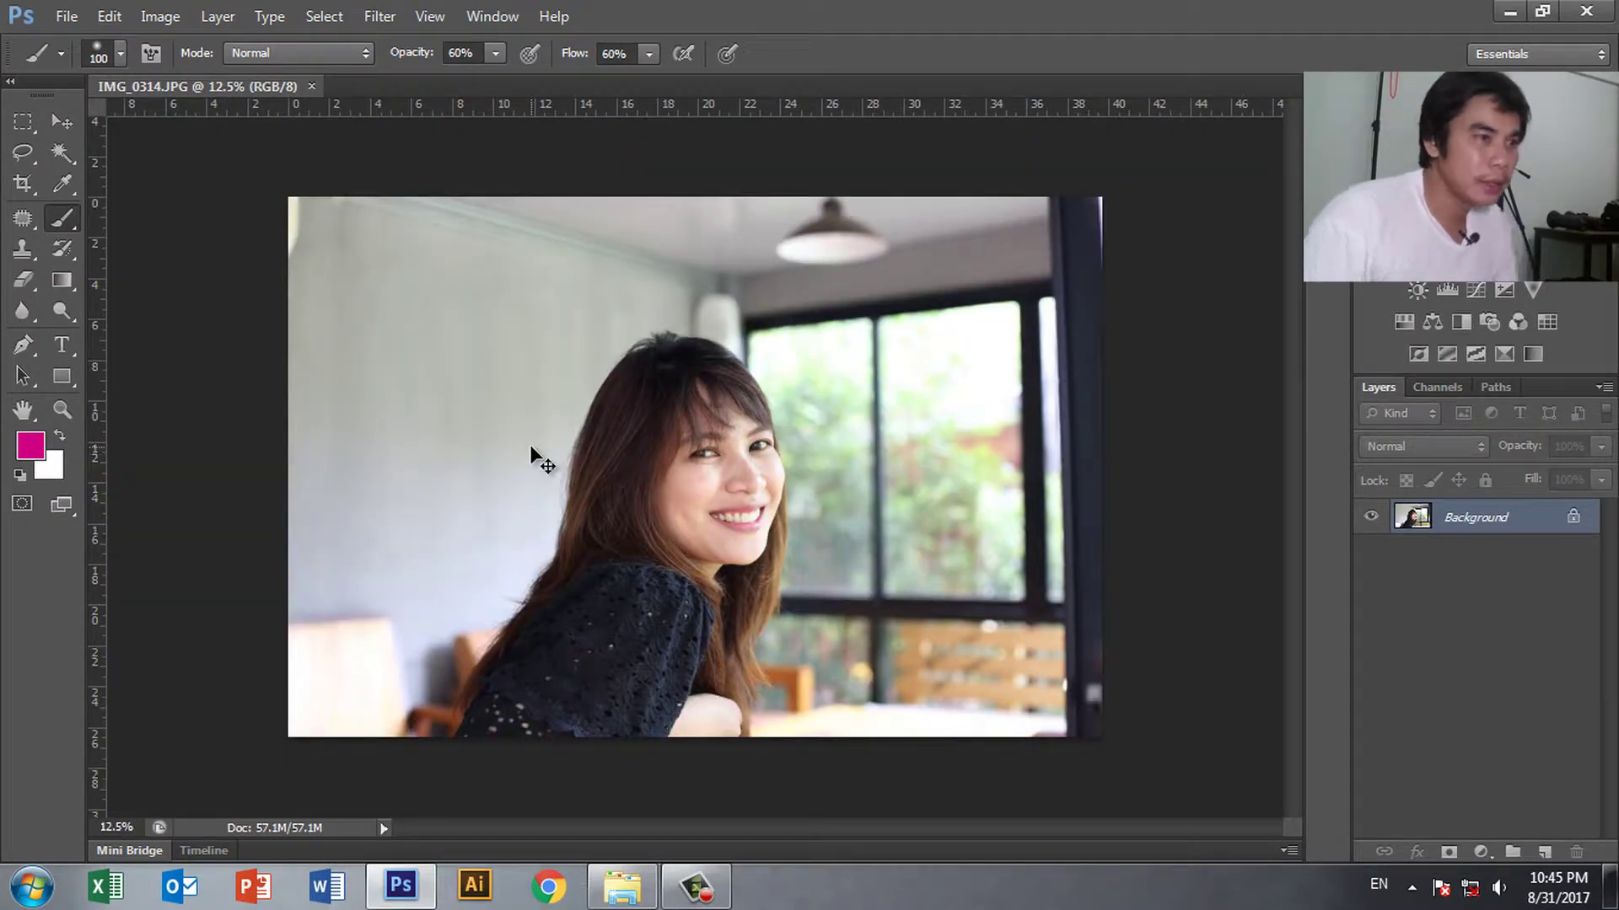
# Zoom the IMG_0314 portrait to 100% and pan to her nose and mouth
pyautogui.hotkey('ctrl', '+')
pyautogui.hotkey('ctrl', '+')
pyautogui.hotkey('ctrl', '+')
pyautogui.hotkey('ctrl', '+')
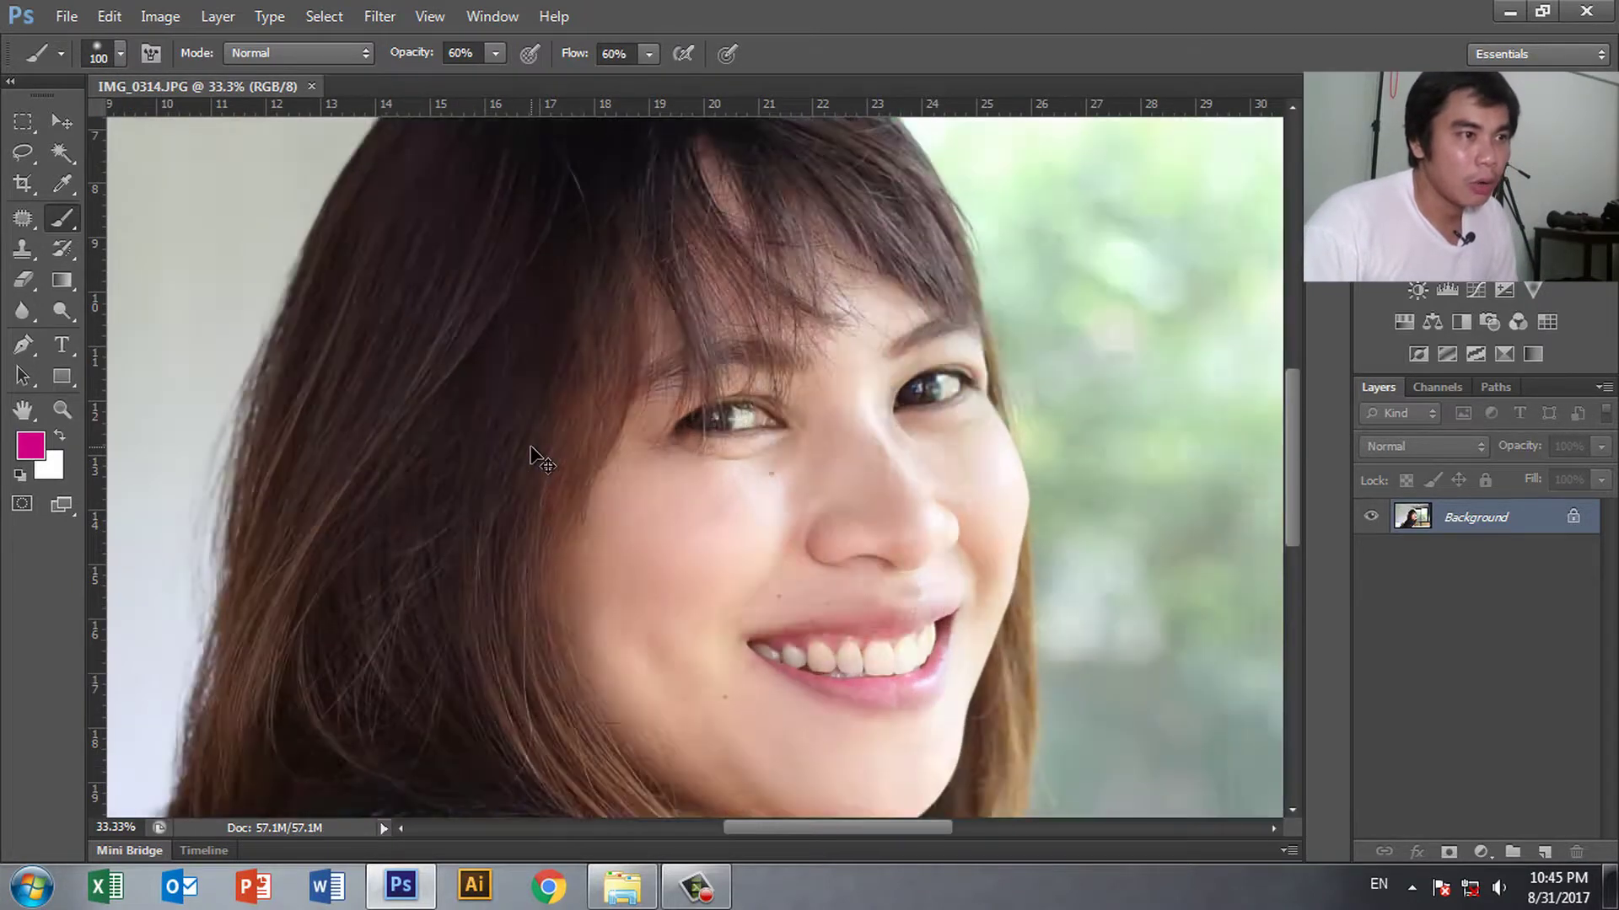
pyautogui.hotkey('ctrl', '+')
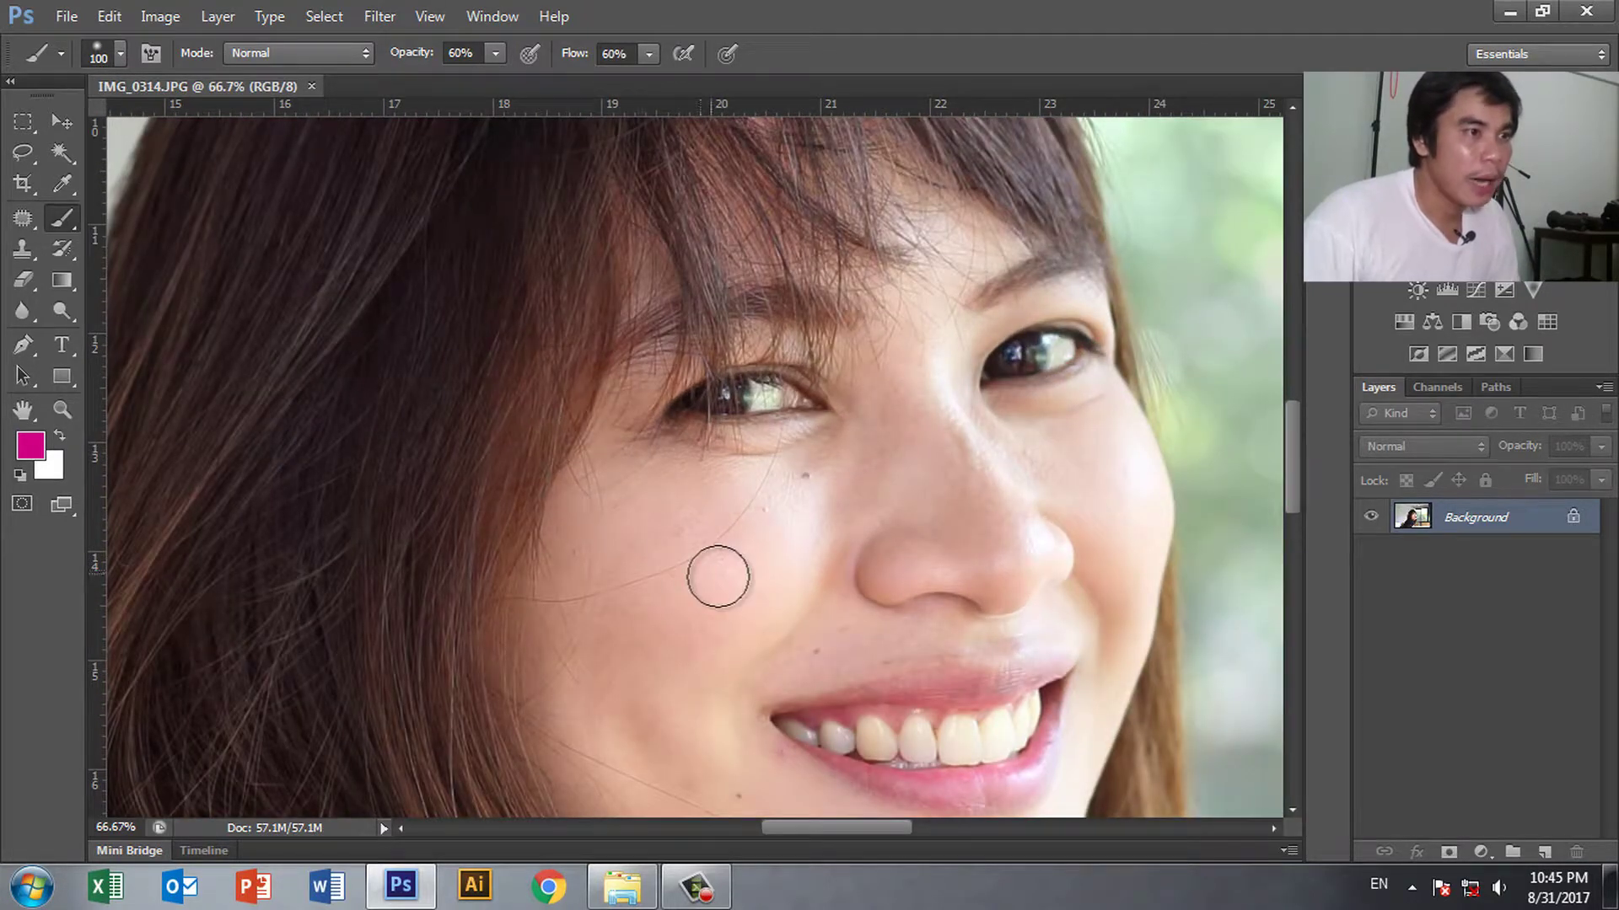
pyautogui.moveTo(712, 567)
pyautogui.mouseDown()
pyautogui.moveTo(606, 400)
pyautogui.moveTo(528, 433)
pyautogui.moveTo(634, 390)
pyautogui.moveTo(546, 419)
pyautogui.moveTo(578, 426)
pyautogui.mouseUp()
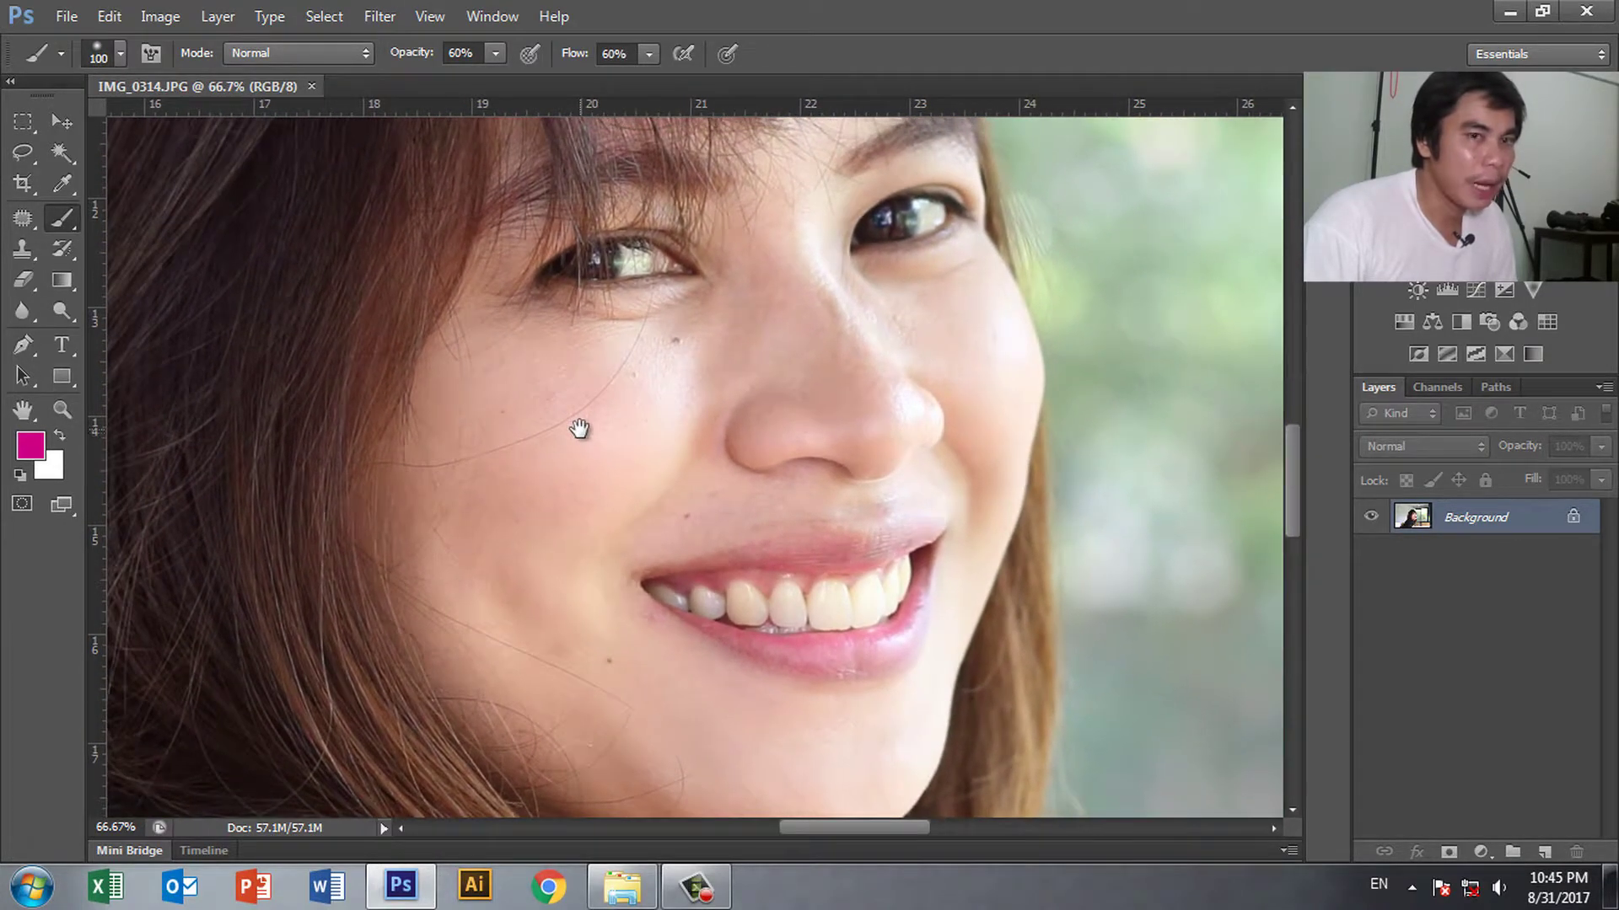
pyautogui.scroll(-3, 477, 422)
pyautogui.scroll(-1, 476, 419)
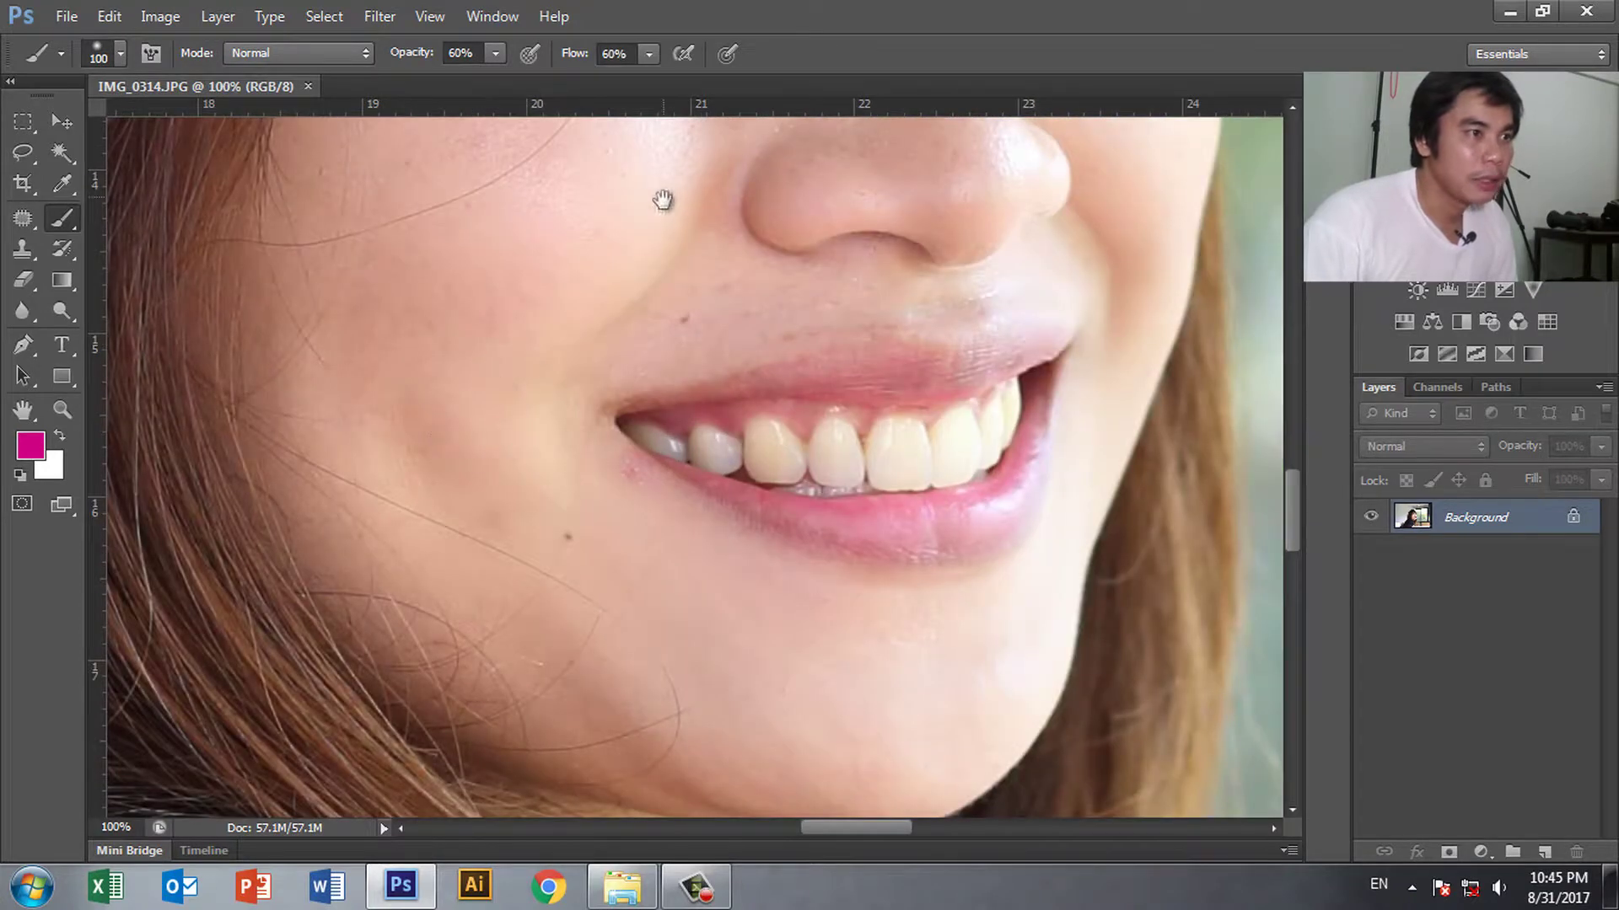
pyautogui.hotkey('ctrl', '+')
pyautogui.moveTo(661, 361); pyautogui.dragTo(689, 509)
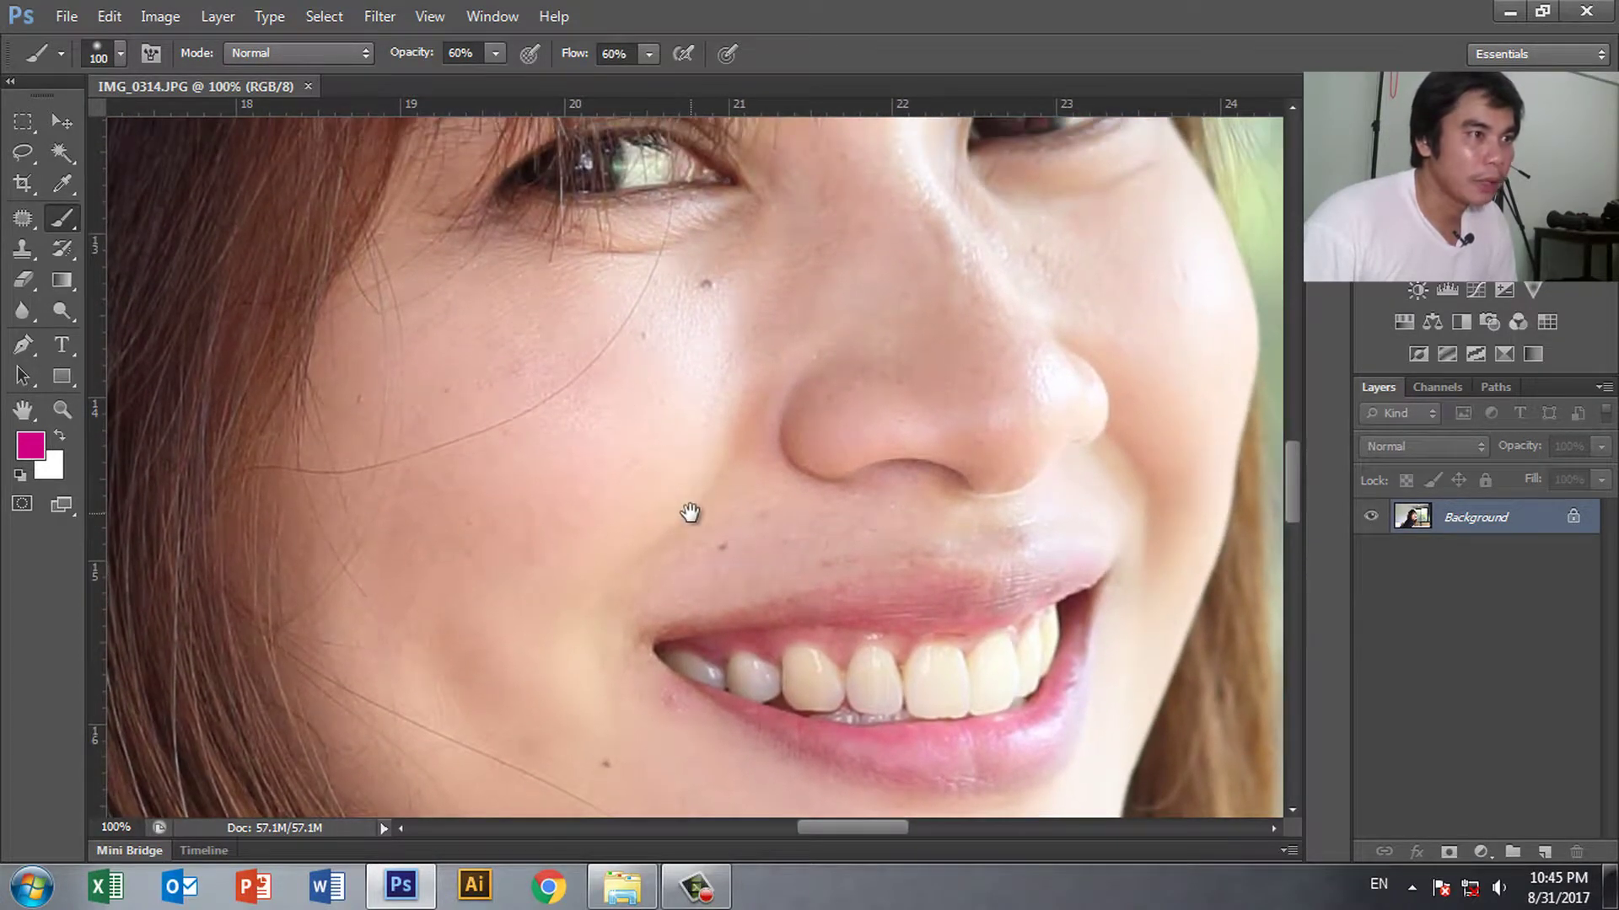
# Heal the dark mole under her eye with an enlarged Spot Healing Brush
pyautogui.click(25, 216)
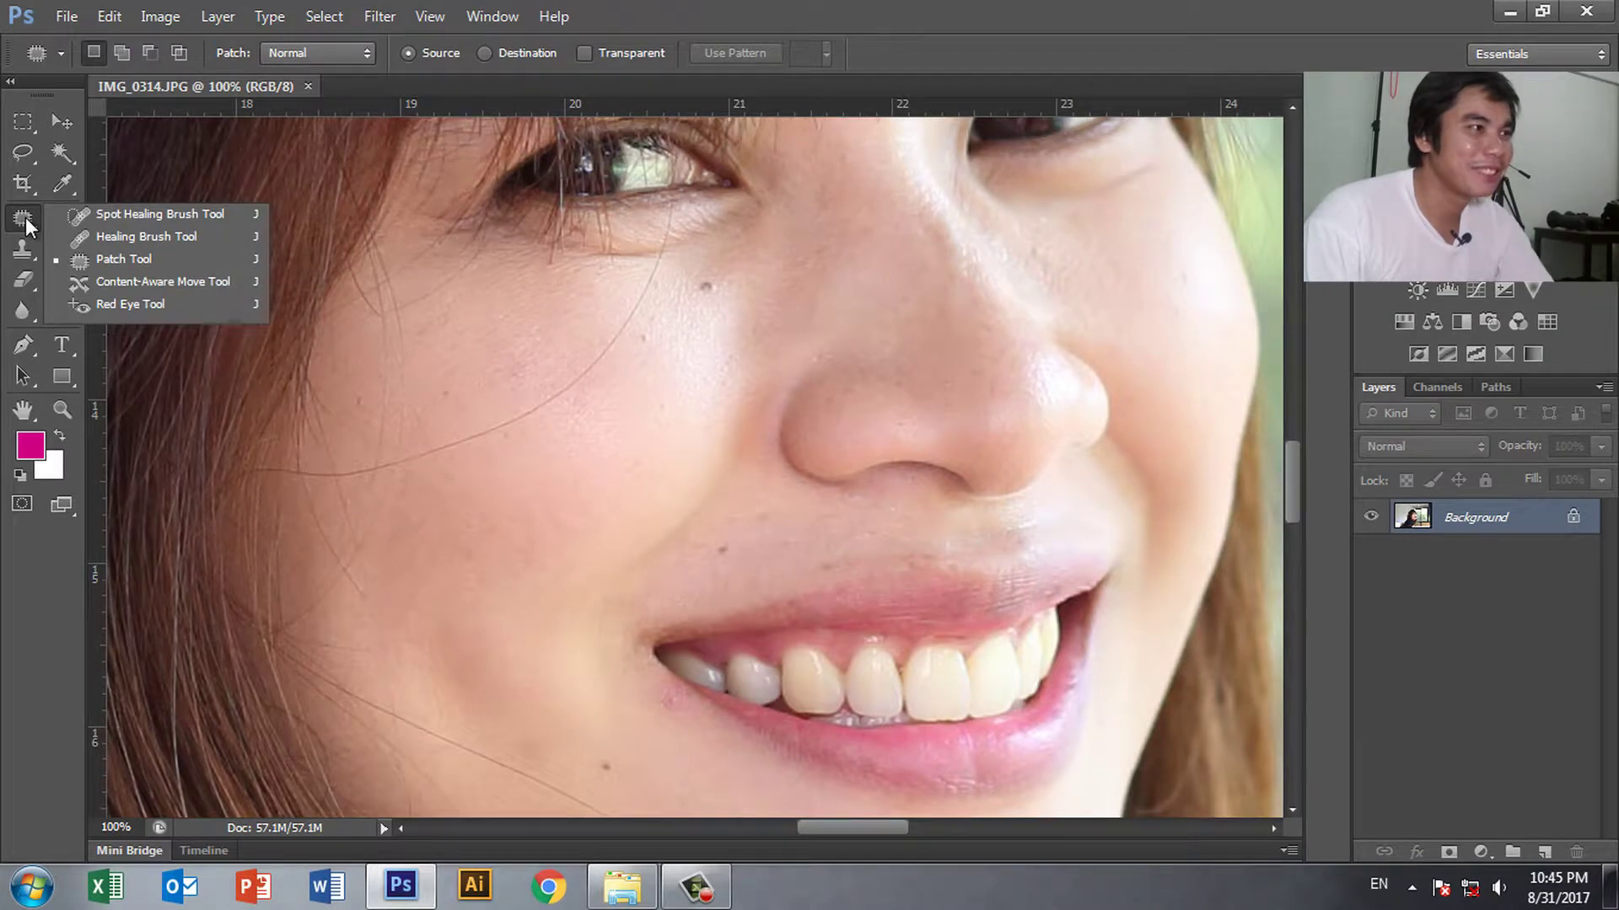
pyautogui.click(82, 215)
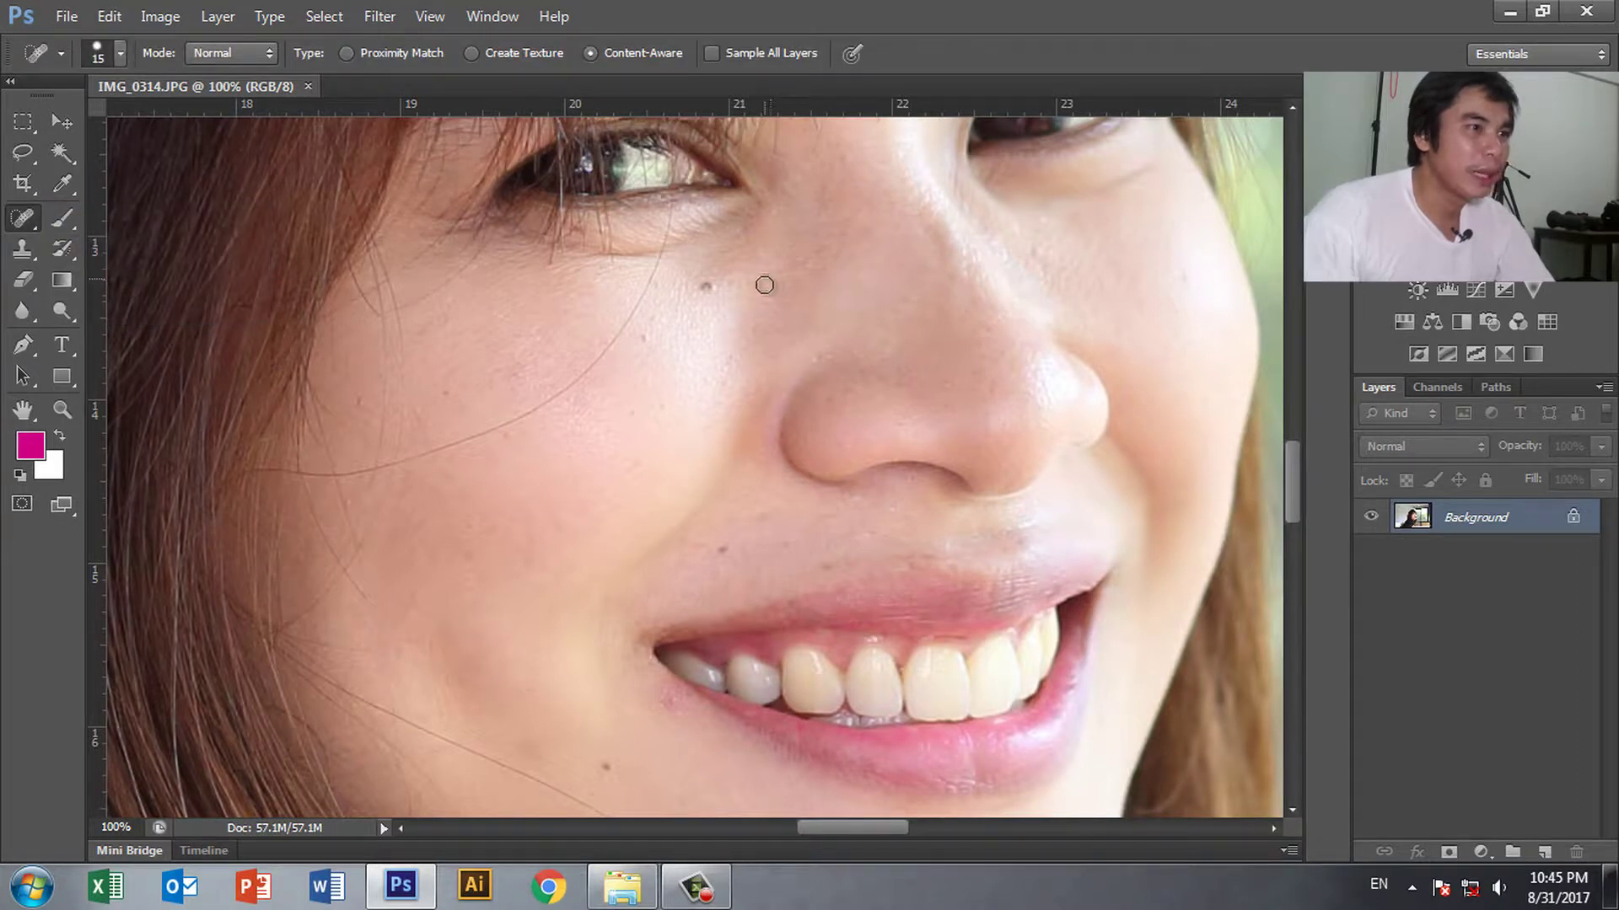
pyautogui.press(']')
pyautogui.press(']')
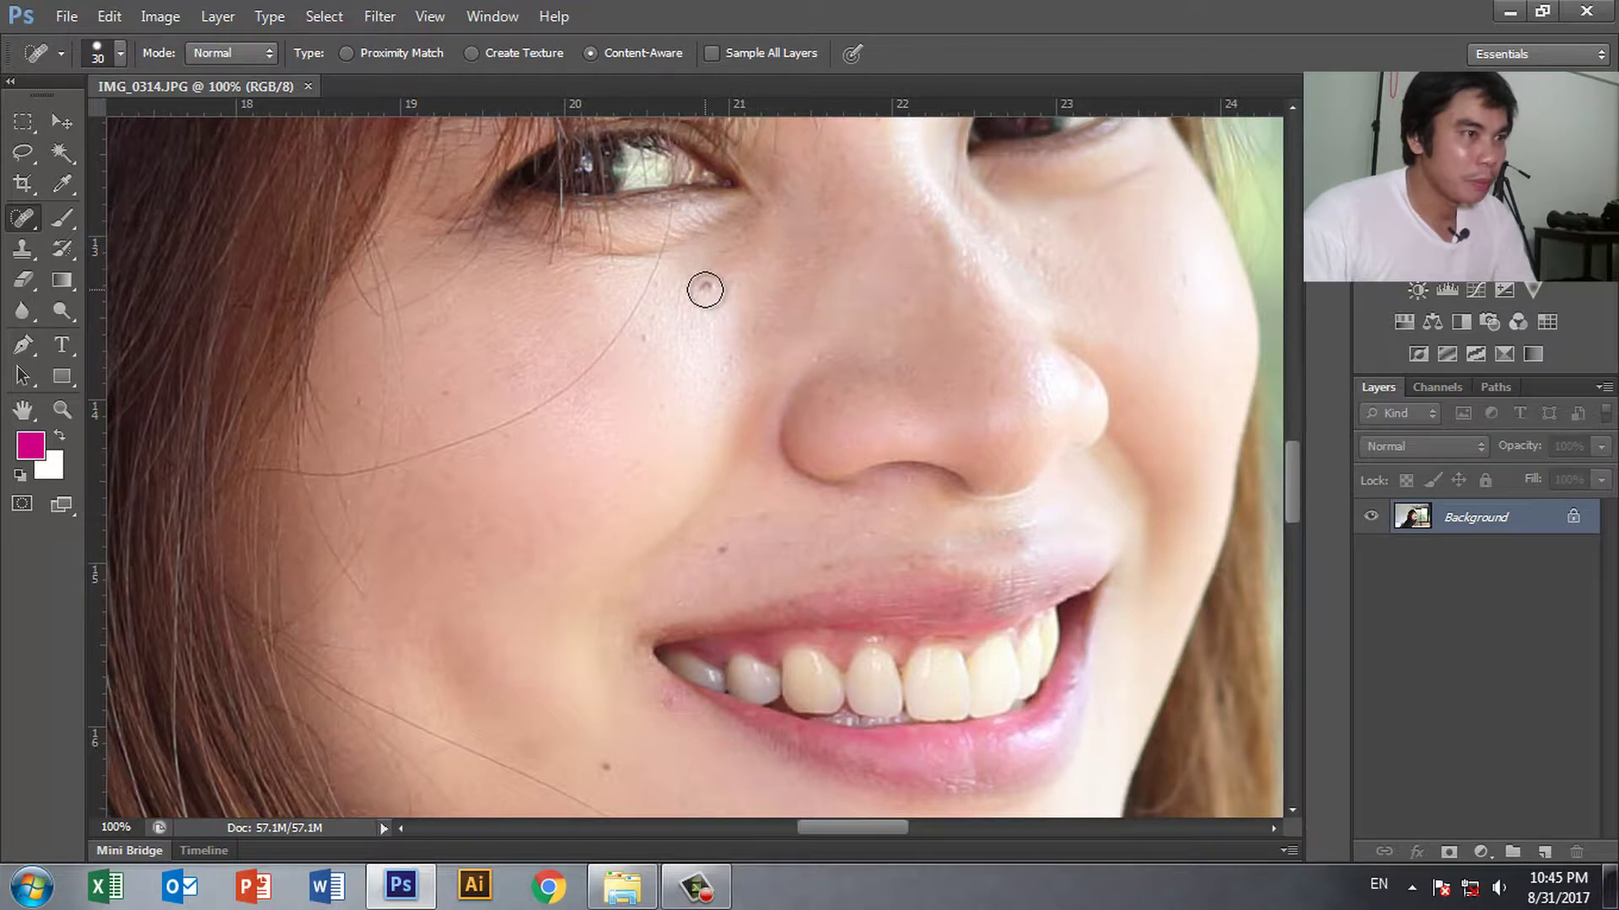
pyautogui.click(704, 287)
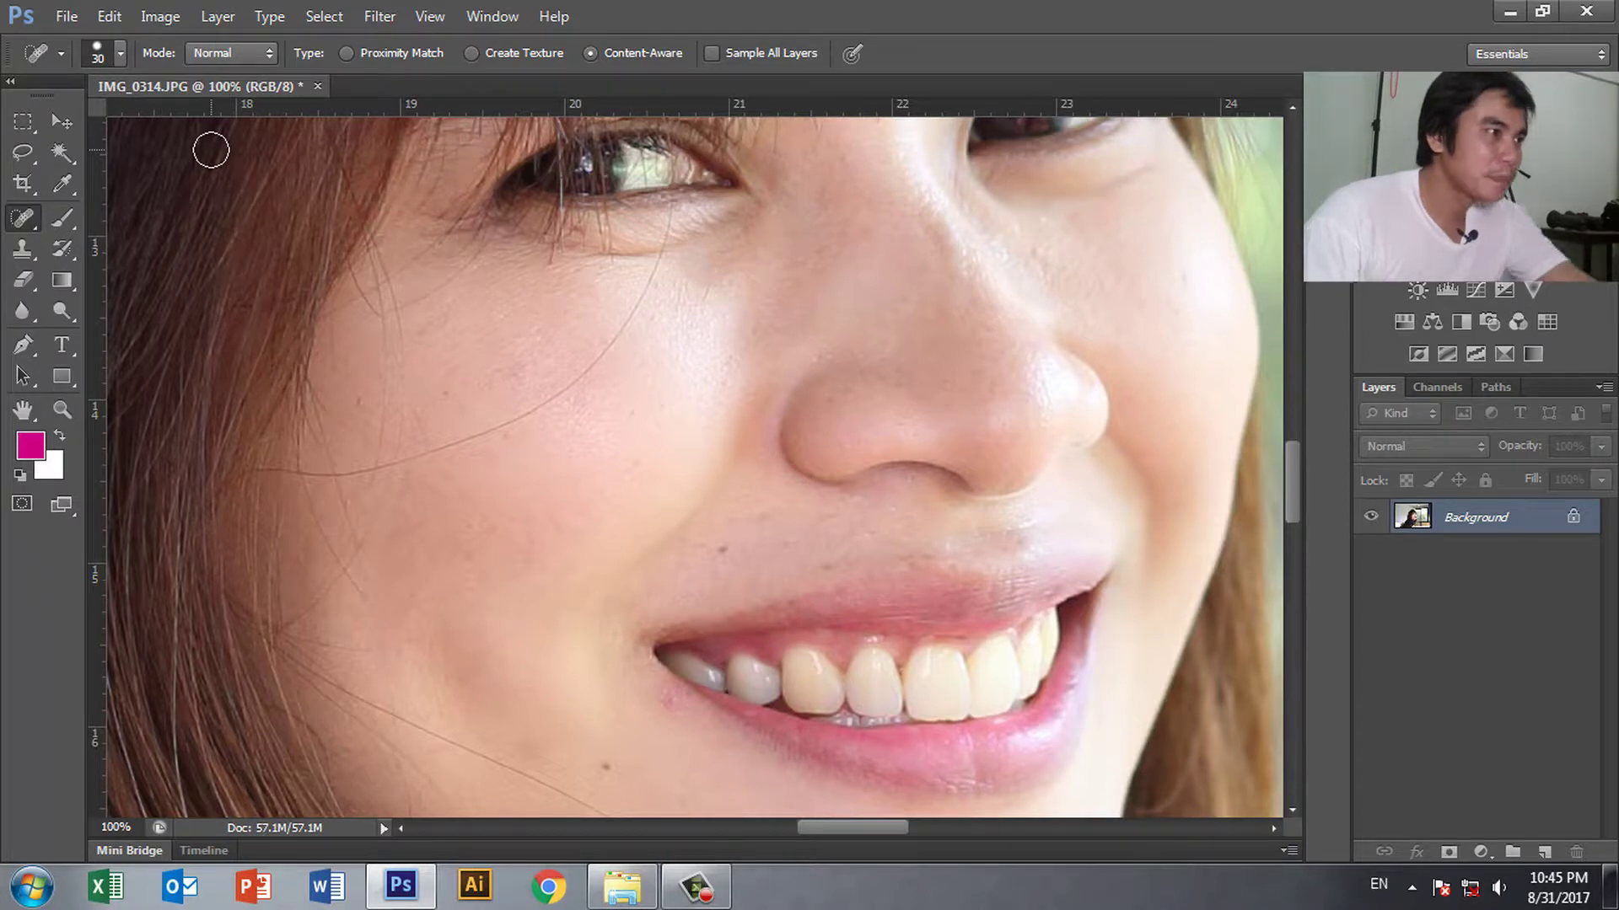
pyautogui.rightClick(20, 221)
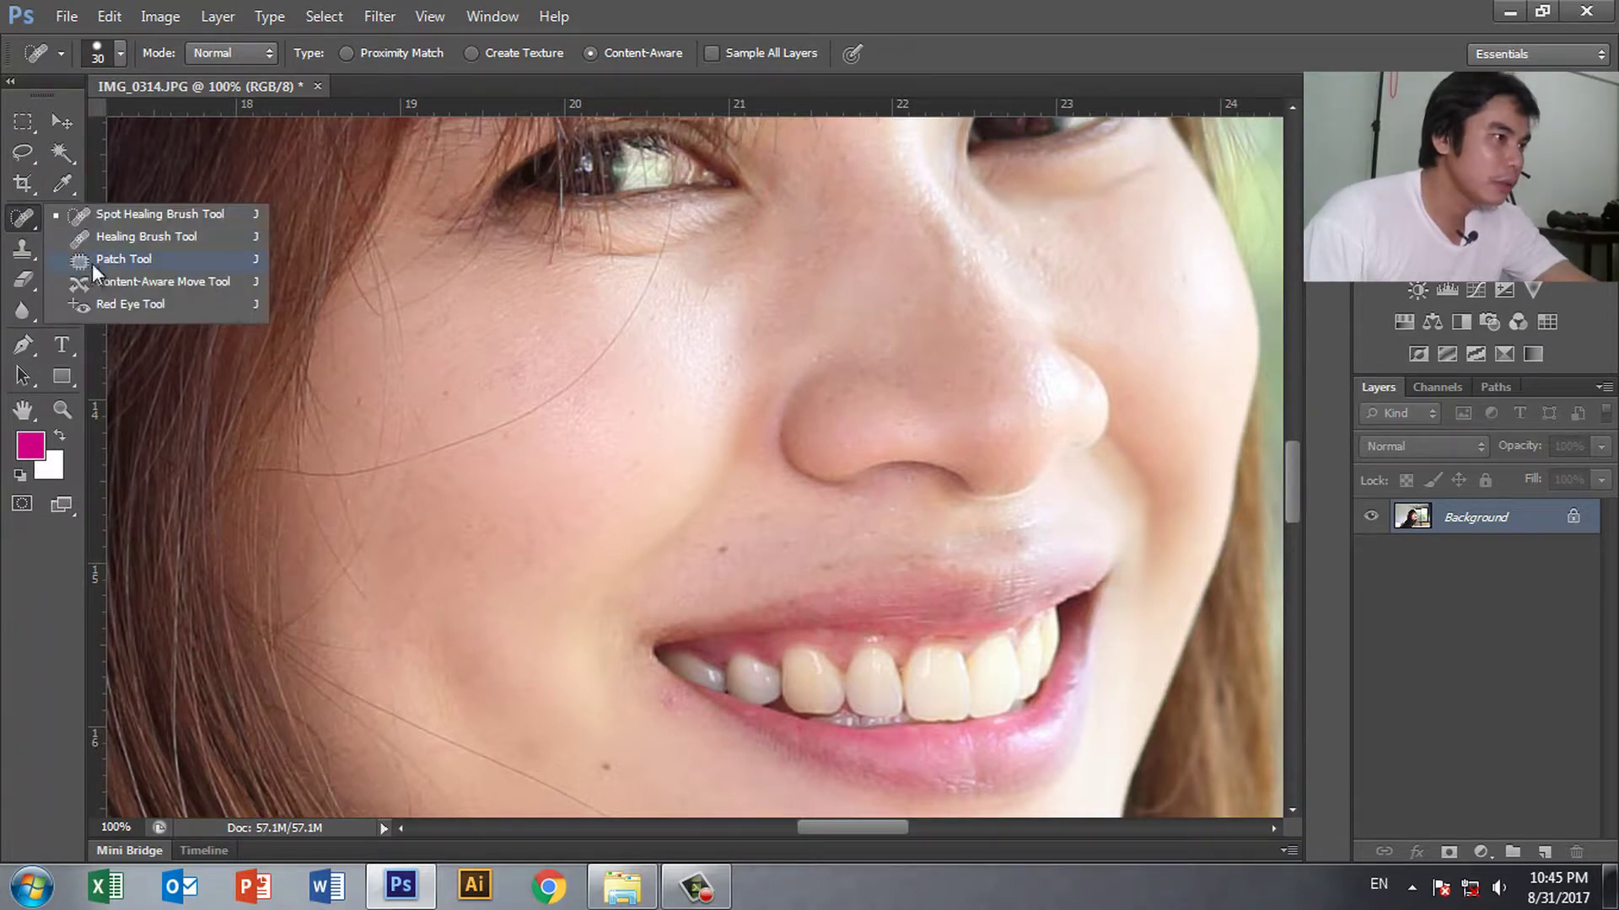
# Use the Patch Tool to remove spots above the lip, on the cheek and at the mouth corner
pyautogui.click(118, 259)
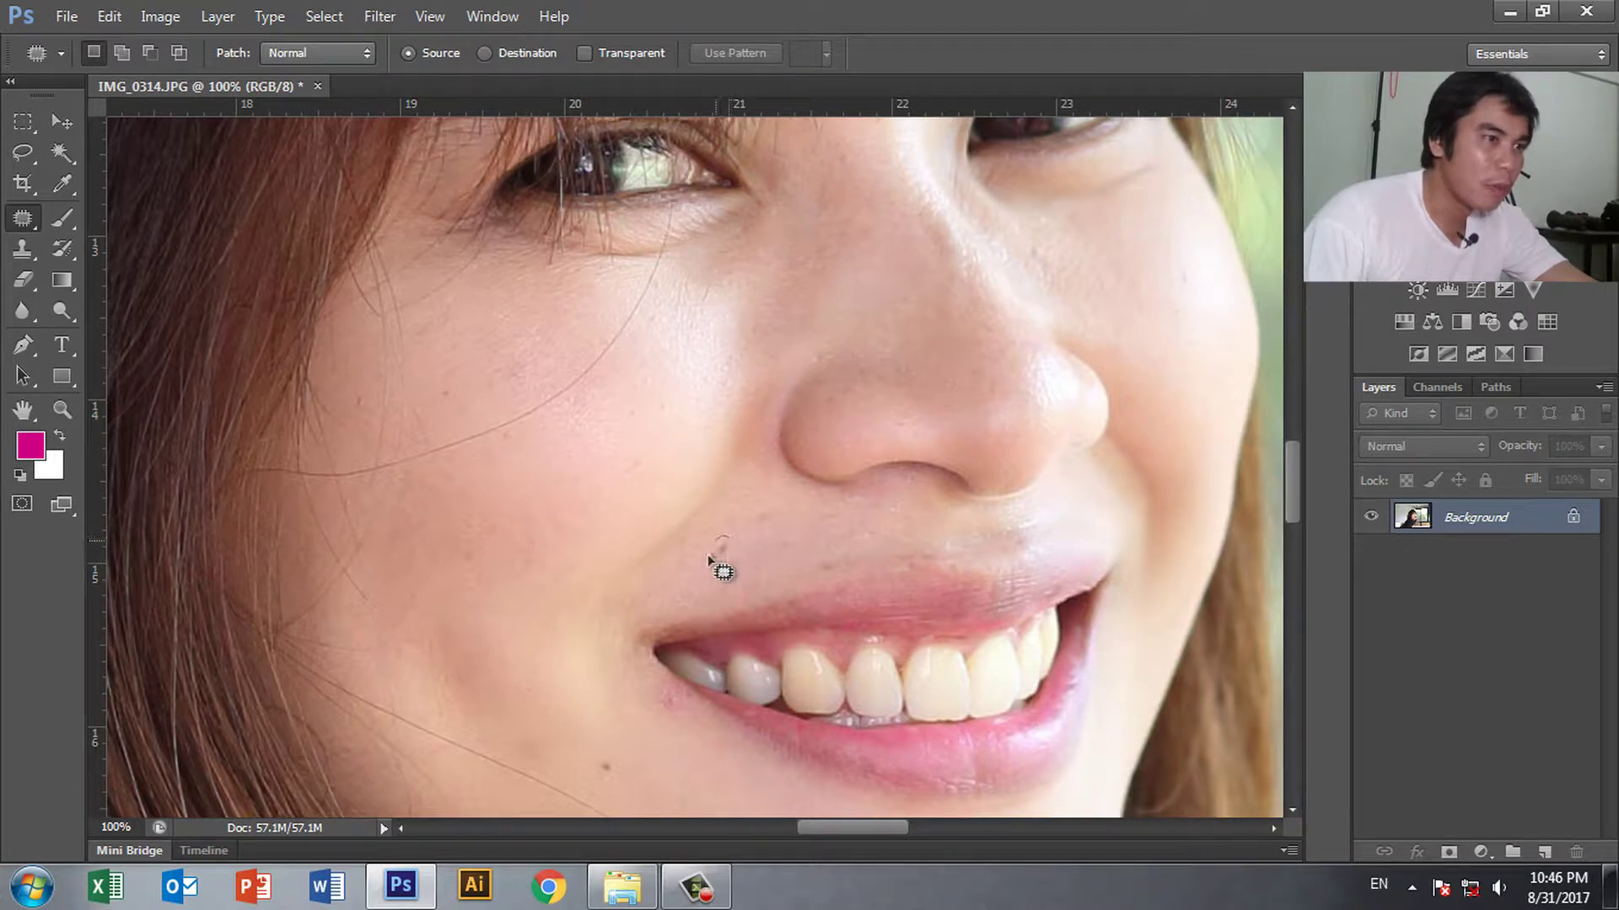
pyautogui.moveTo(732, 560)
pyautogui.mouseDown()
pyautogui.moveTo(751, 515)
pyautogui.moveTo(756, 528)
pyautogui.mouseUp()
pyautogui.hotkey('ctrl', 'd')
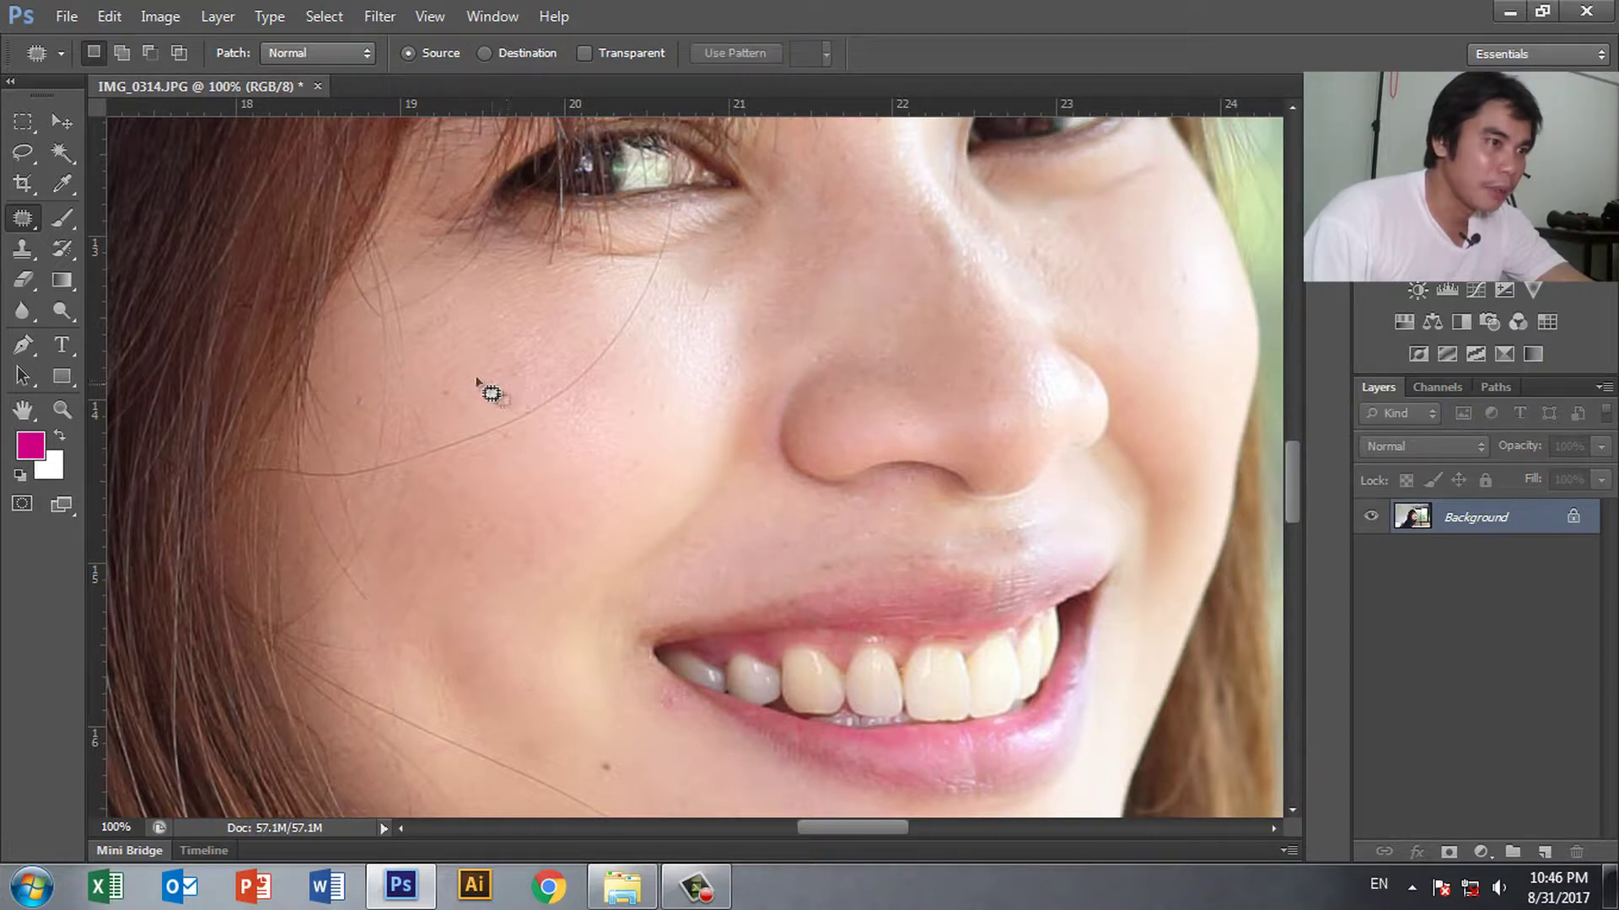
pyautogui.moveTo(447, 387)
pyautogui.mouseDown()
pyautogui.moveTo(674, 291)
pyautogui.moveTo(662, 311)
pyautogui.moveTo(645, 297)
pyautogui.moveTo(636, 349)
pyautogui.moveTo(590, 342)
pyautogui.moveTo(622, 412)
pyautogui.moveTo(445, 423)
pyautogui.moveTo(539, 440)
pyautogui.moveTo(506, 470)
pyautogui.moveTo(459, 445)
pyautogui.moveTo(472, 478)
pyautogui.moveTo(432, 456)
pyautogui.mouseUp()
pyautogui.hotkey('ctrl', 'd')
pyautogui.hotkey('ctrl', 'd')
pyautogui.hotkey('ctrl', 'd')
pyautogui.hotkey('ctrl', 'd')
pyautogui.hotkey('ctrl', 'd')
pyautogui.hotkey('ctrl', 'd')
pyautogui.moveTo(434, 447)
pyautogui.mouseDown()
pyautogui.moveTo(505, 445)
pyautogui.moveTo(418, 463)
pyautogui.moveTo(469, 487)
pyautogui.moveTo(478, 247)
pyautogui.mouseUp()
pyautogui.hotkey('ctrl', 'd')
pyautogui.hotkey('ctrl', 'd')
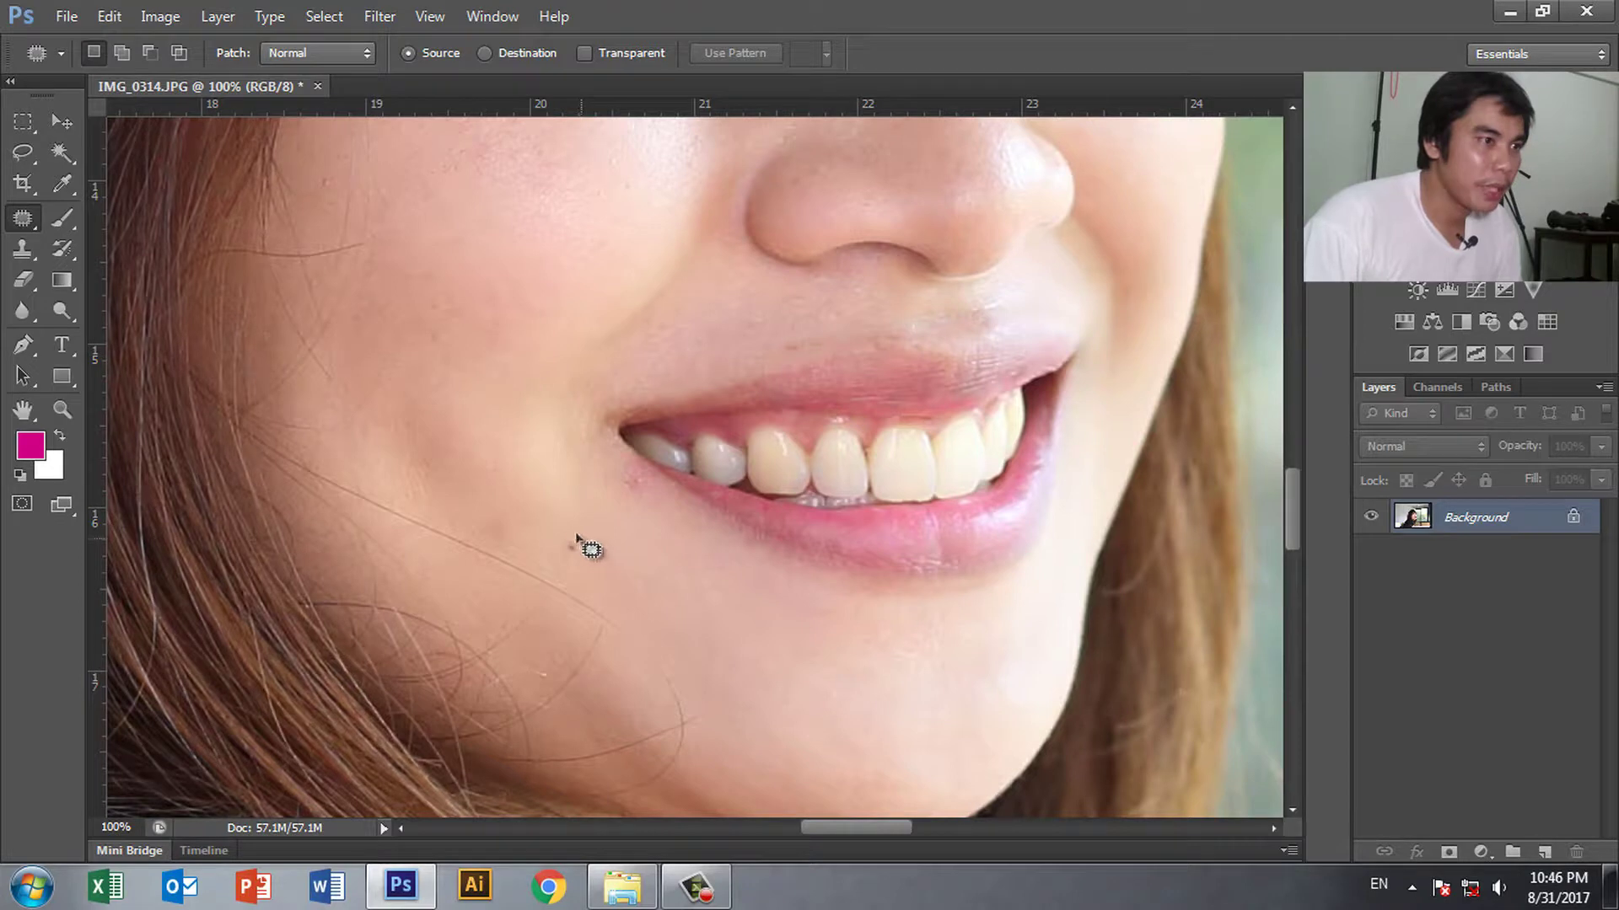
pyautogui.moveTo(567, 536); pyautogui.dragTo(594, 550)
pyautogui.moveTo(626, 478)
pyautogui.mouseDown()
pyautogui.moveTo(650, 477)
pyautogui.moveTo(666, 539)
pyautogui.mouseUp()
pyautogui.hotkey('ctrl', 'd')
# Patch the spot under the eye beside the nose and another above the lip, then zoom out
pyautogui.moveTo(547, 447); pyautogui.dragTo(523, 487)
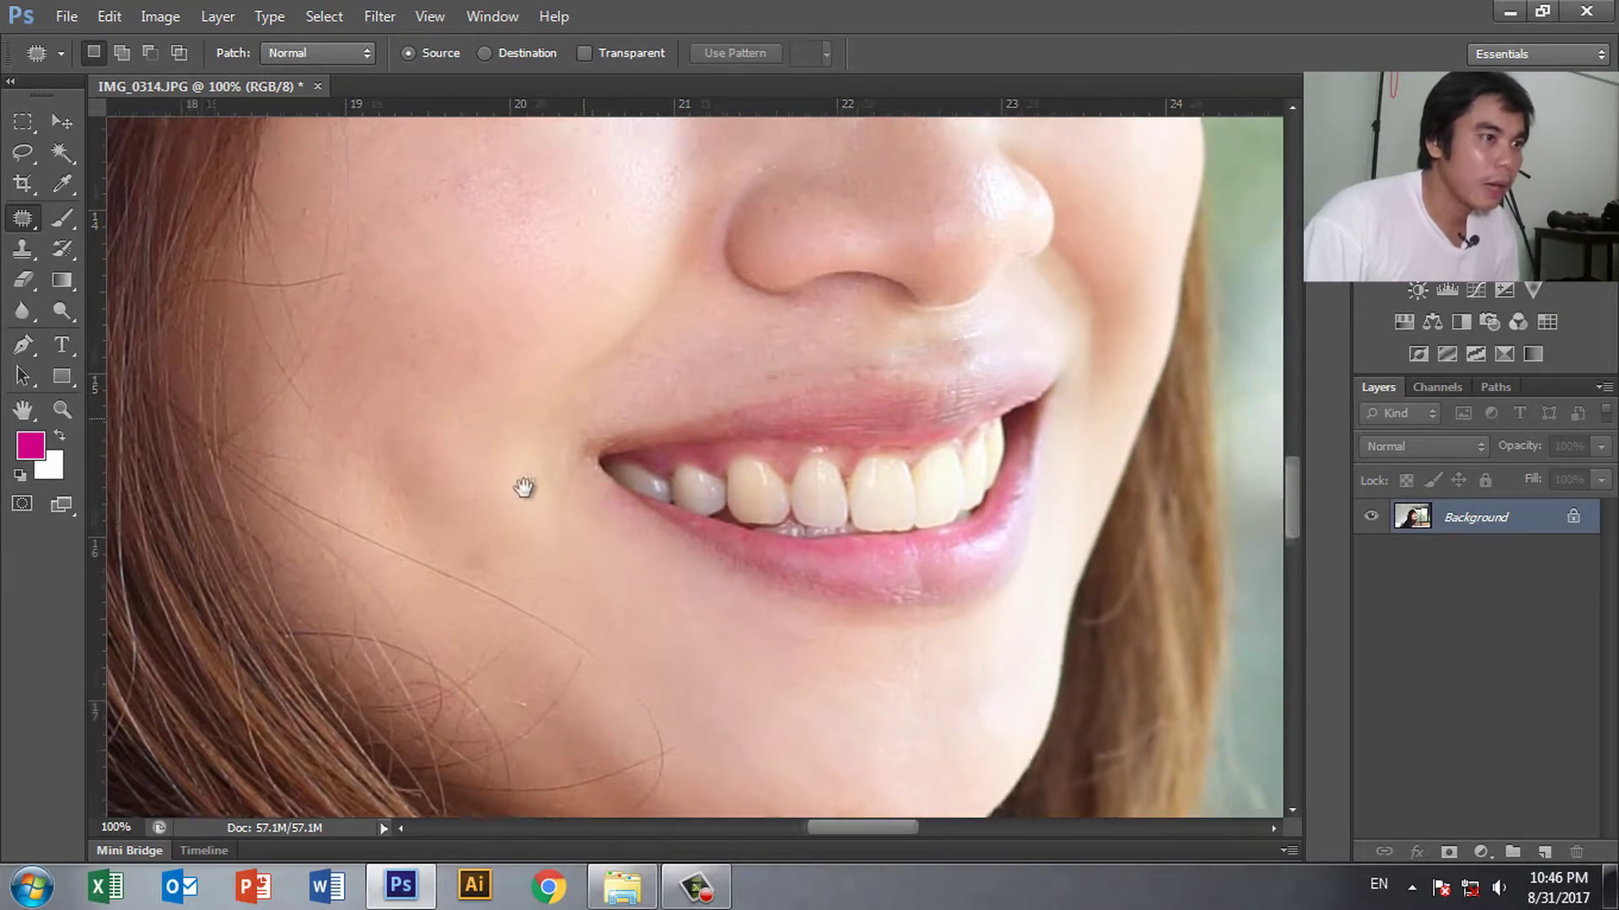
pyautogui.moveTo(593, 423); pyautogui.dragTo(523, 523)
pyautogui.moveTo(595, 444); pyautogui.dragTo(544, 496)
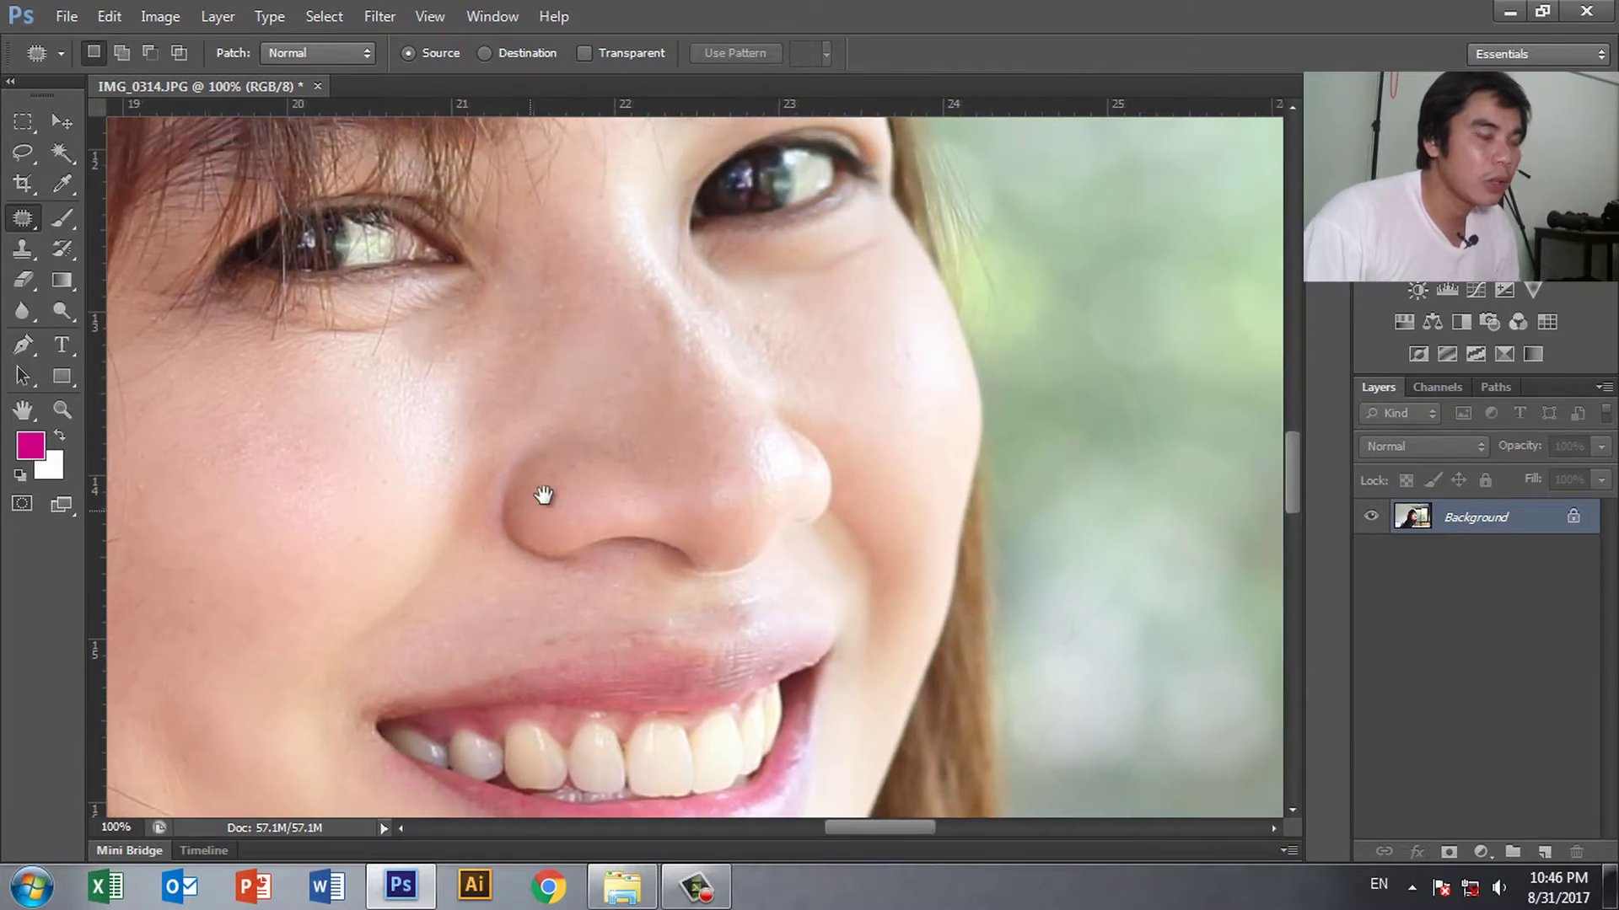
pyautogui.moveTo(704, 343)
pyautogui.mouseDown()
pyautogui.moveTo(585, 372)
pyautogui.moveTo(652, 346)
pyautogui.mouseUp()
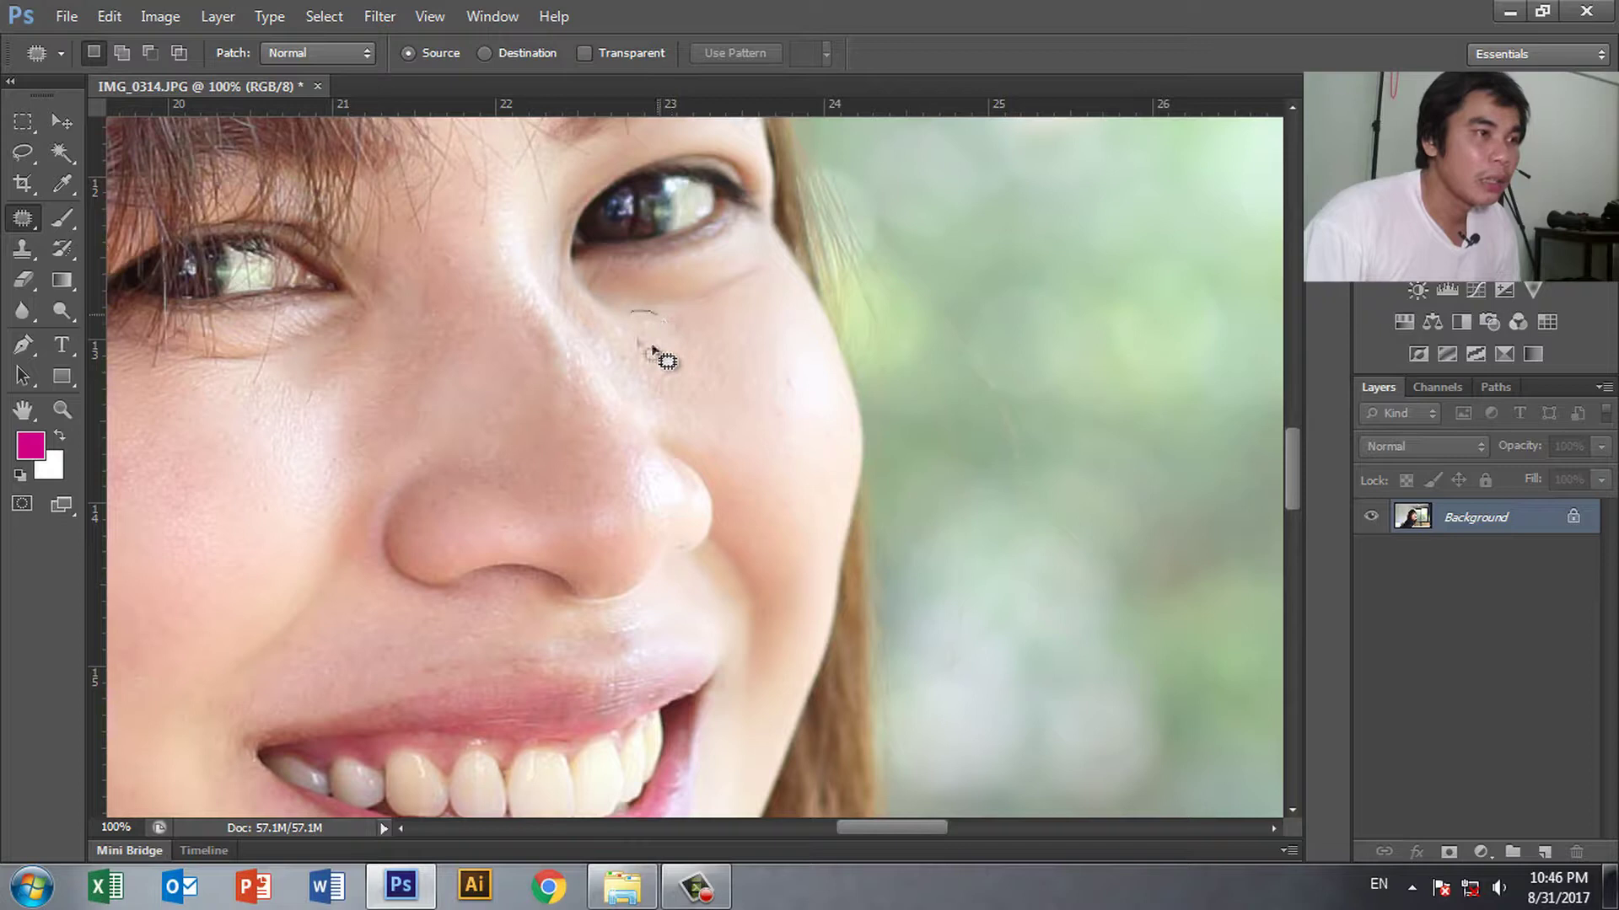
pyautogui.moveTo(650, 317)
pyautogui.mouseDown()
pyautogui.moveTo(574, 392)
pyautogui.moveTo(536, 297)
pyautogui.mouseUp()
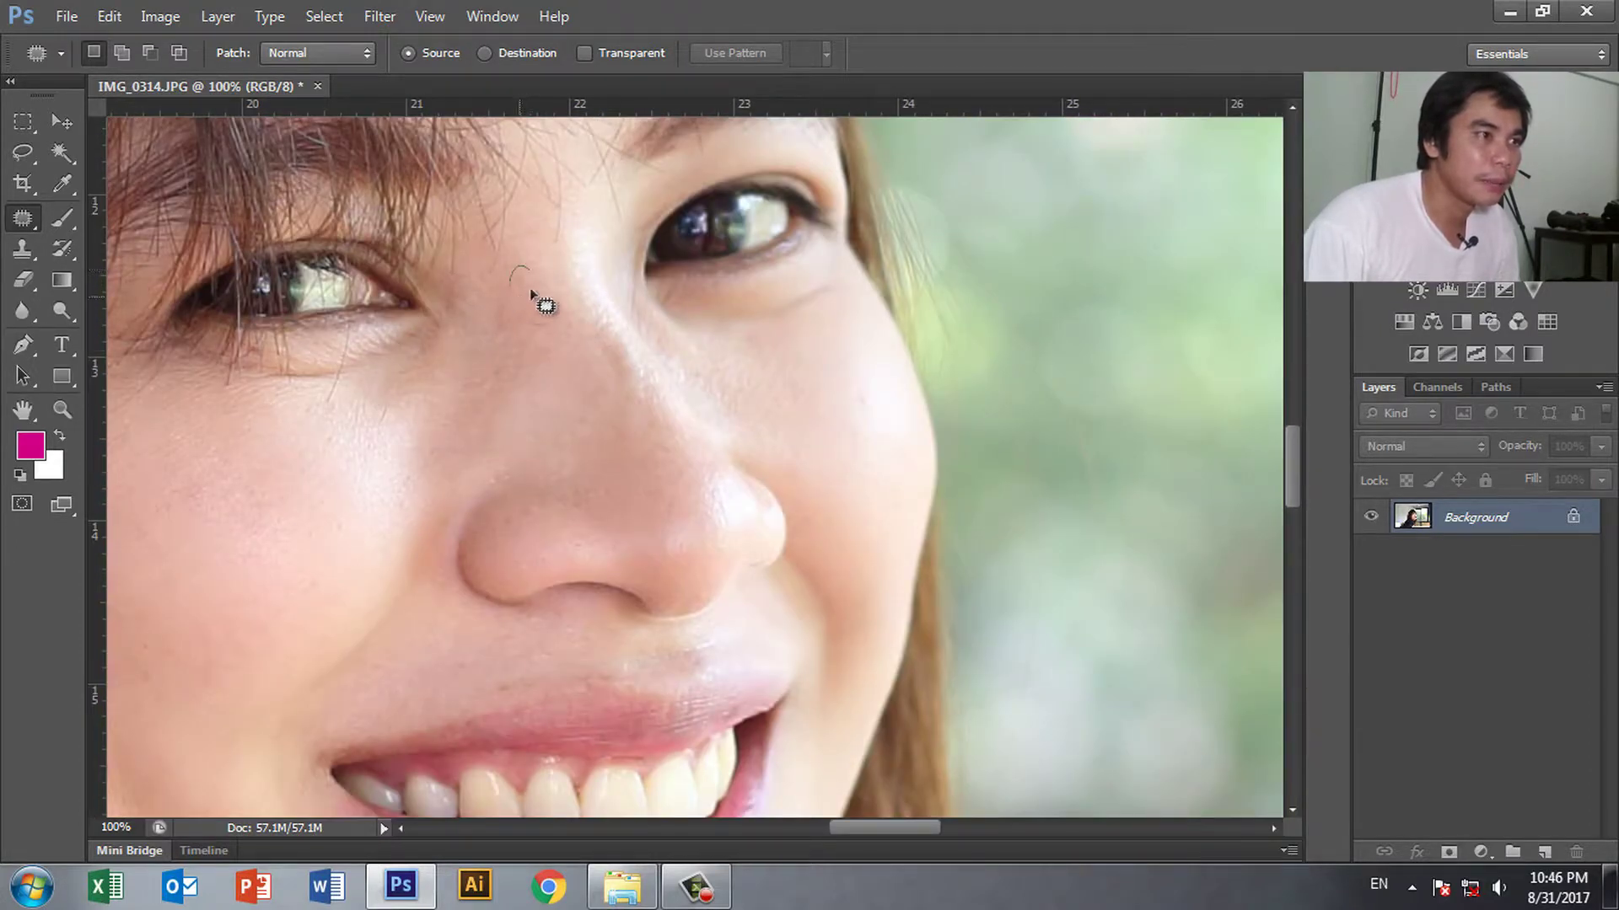
pyautogui.moveTo(494, 543); pyautogui.dragTo(531, 351)
pyautogui.moveTo(549, 480)
pyautogui.mouseDown()
pyautogui.moveTo(525, 488)
pyautogui.moveTo(578, 481)
pyautogui.mouseUp()
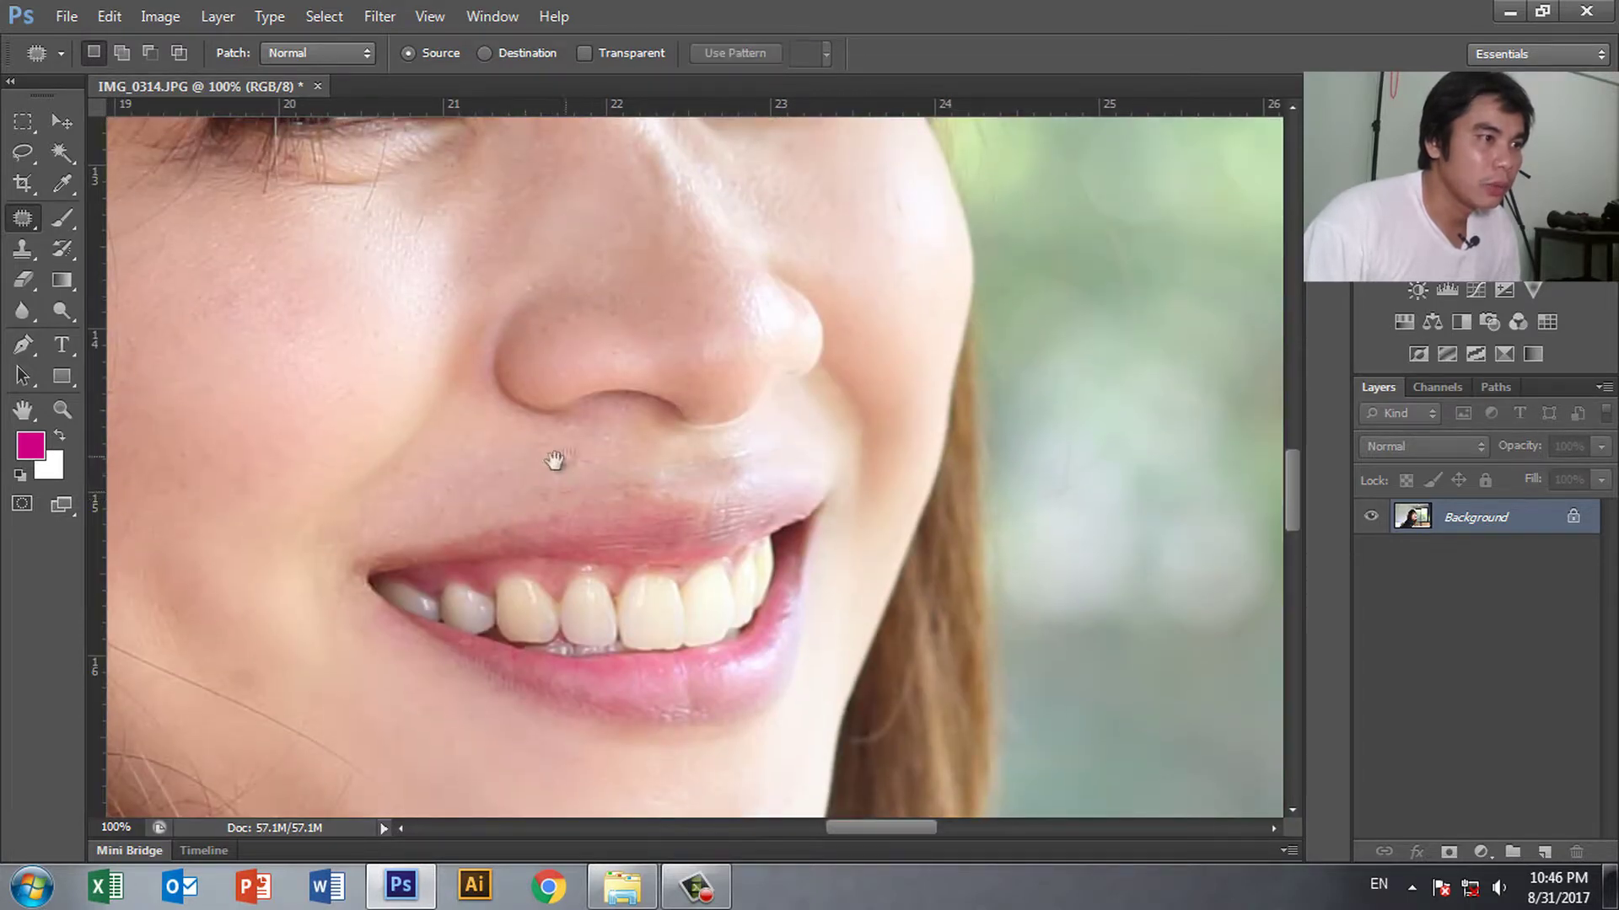
pyautogui.moveTo(508, 709)
pyautogui.mouseDown()
pyautogui.moveTo(578, 463)
pyautogui.moveTo(597, 549)
pyautogui.mouseUp()
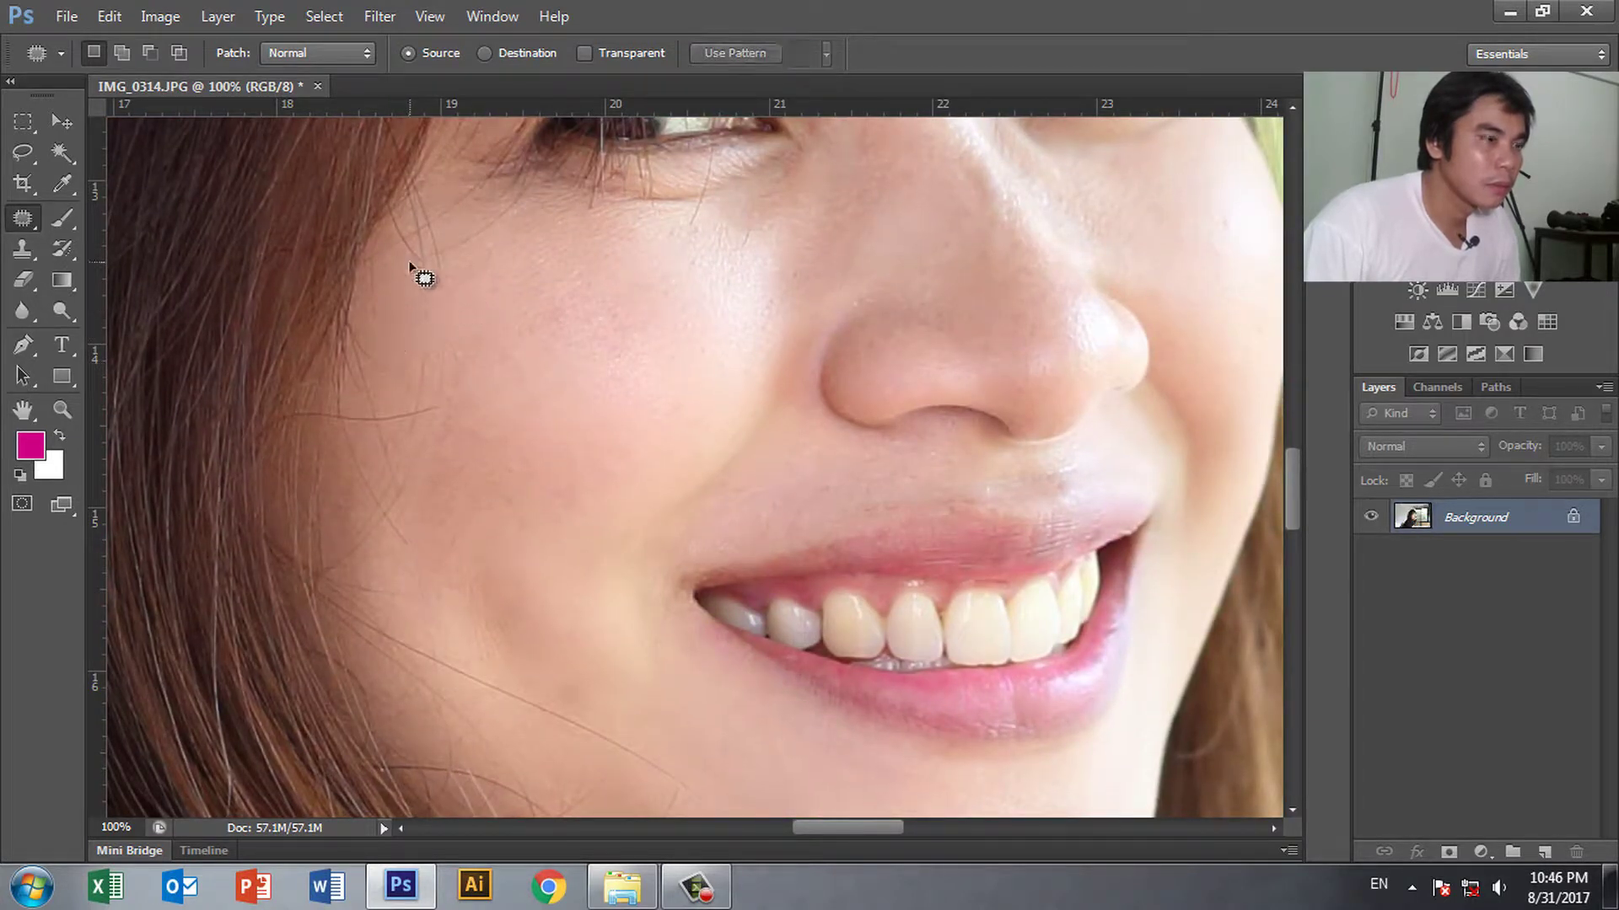
pyautogui.hotkey('ctrl', '-')
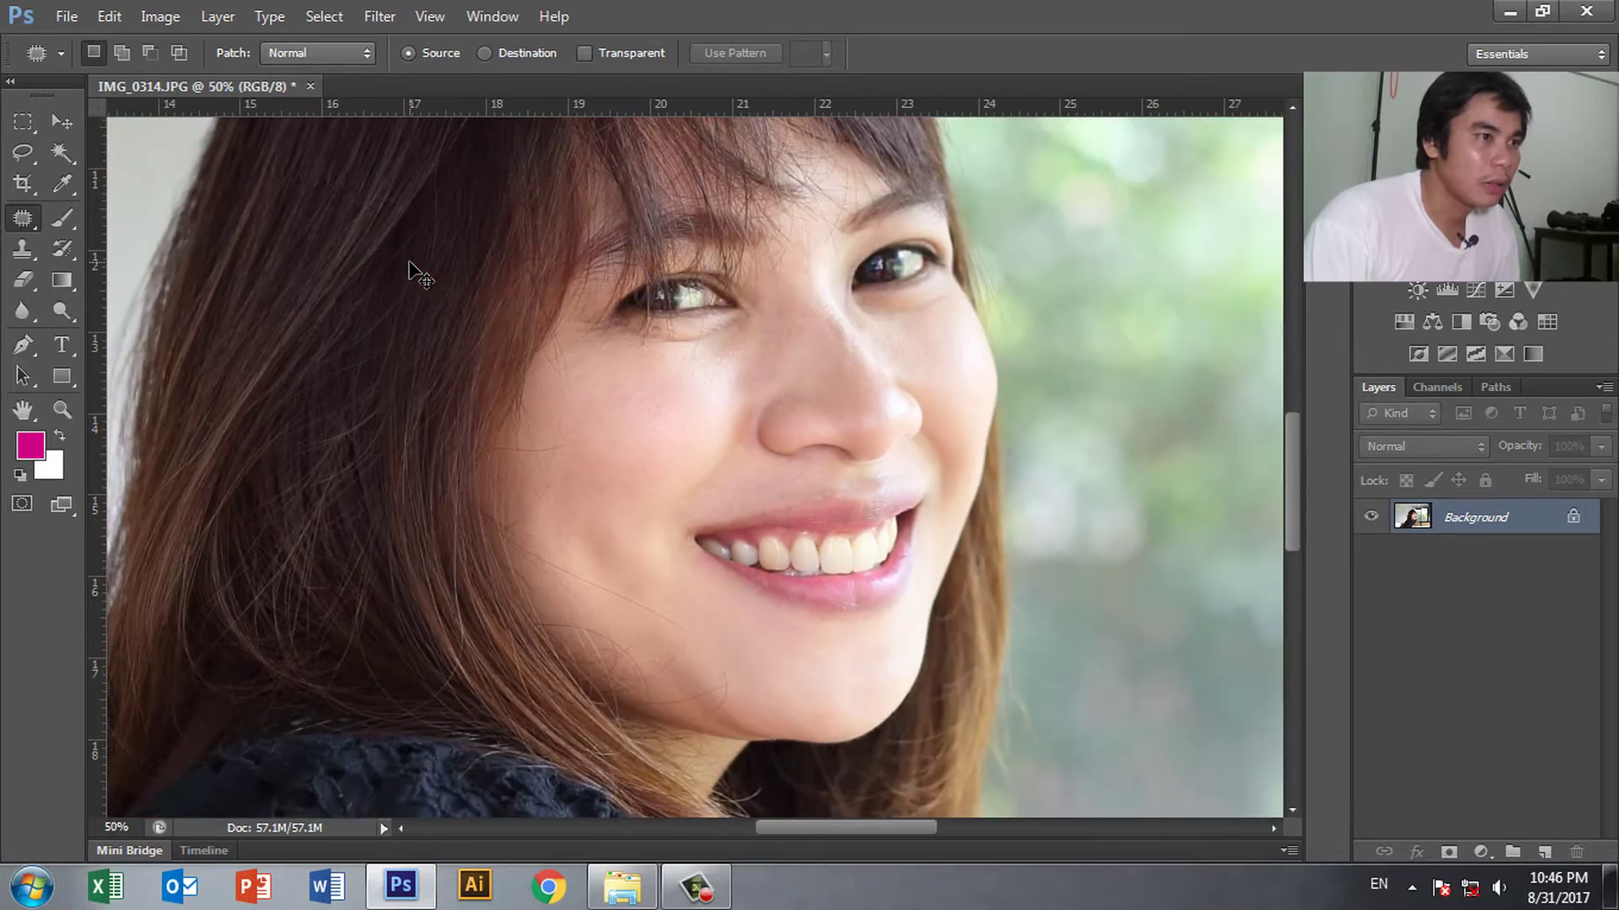
pyautogui.moveTo(1004, 567); pyautogui.dragTo(830, 447)
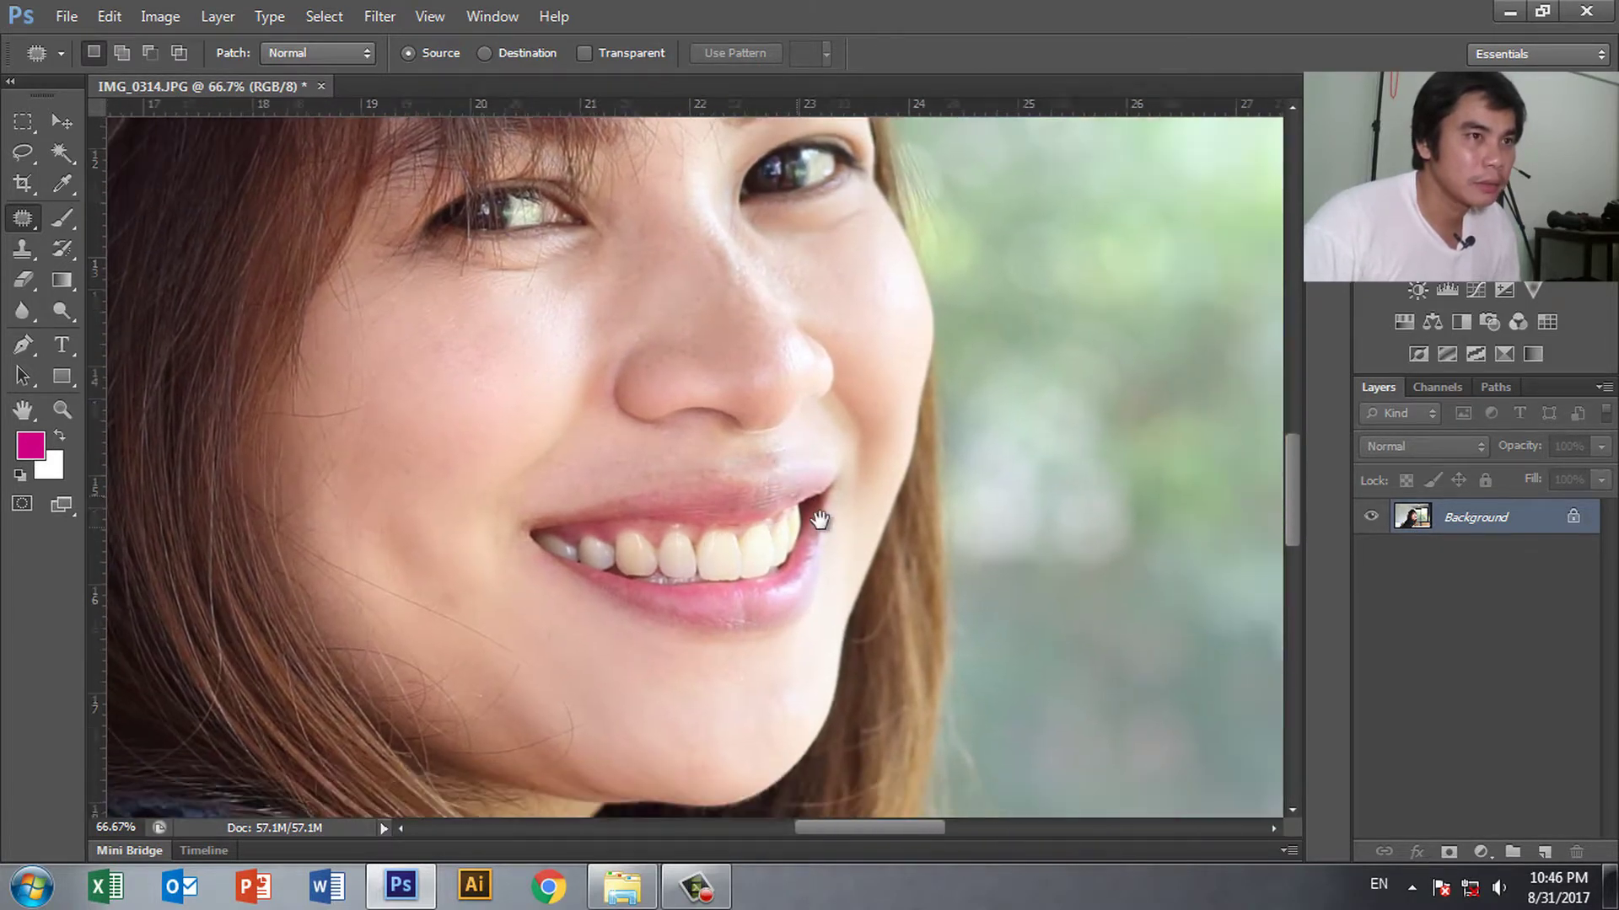
# In History, compare the original IMG_0314.JPG snapshot with the Deselect state, then close the panel
pyautogui.click(492, 17)
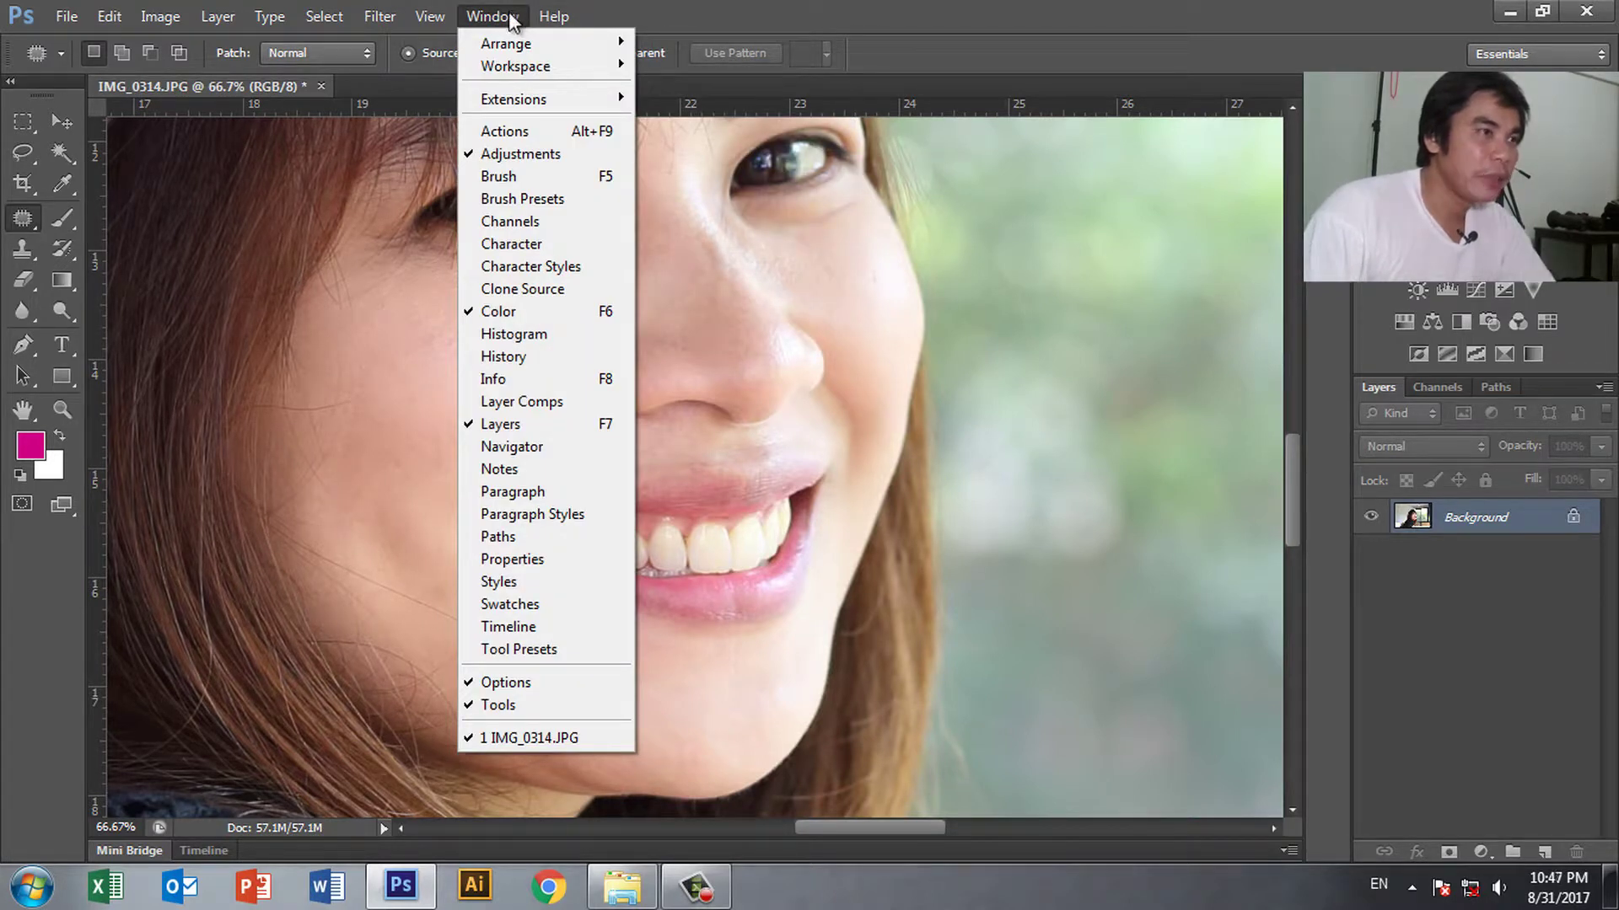
pyautogui.click(544, 354)
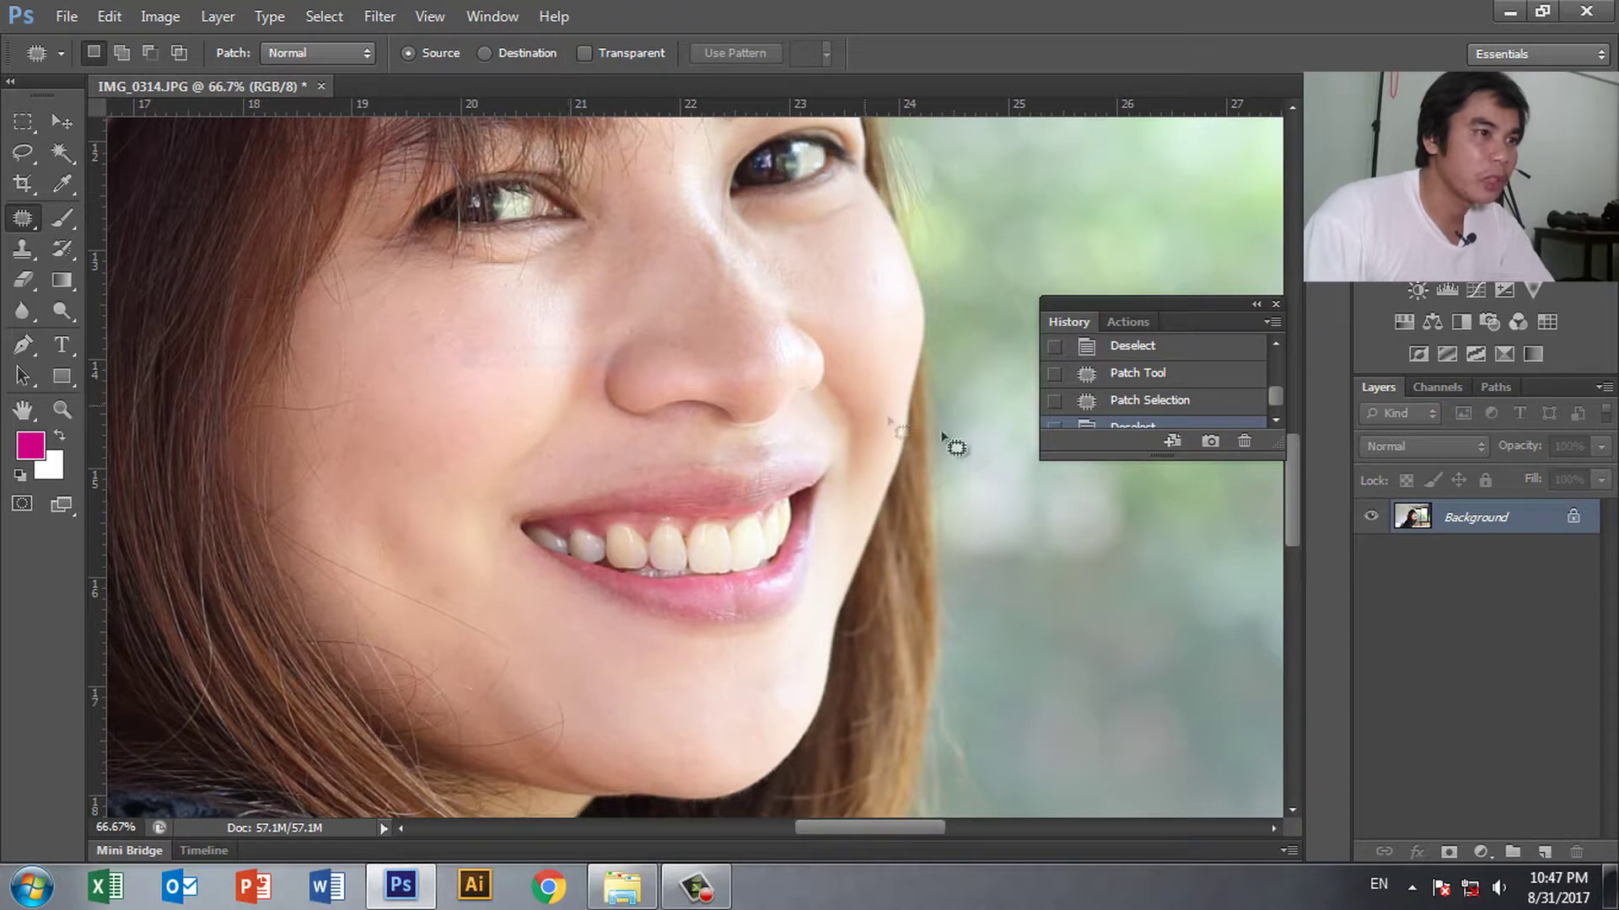
pyautogui.moveTo(1276, 402); pyautogui.dragTo(1280, 356)
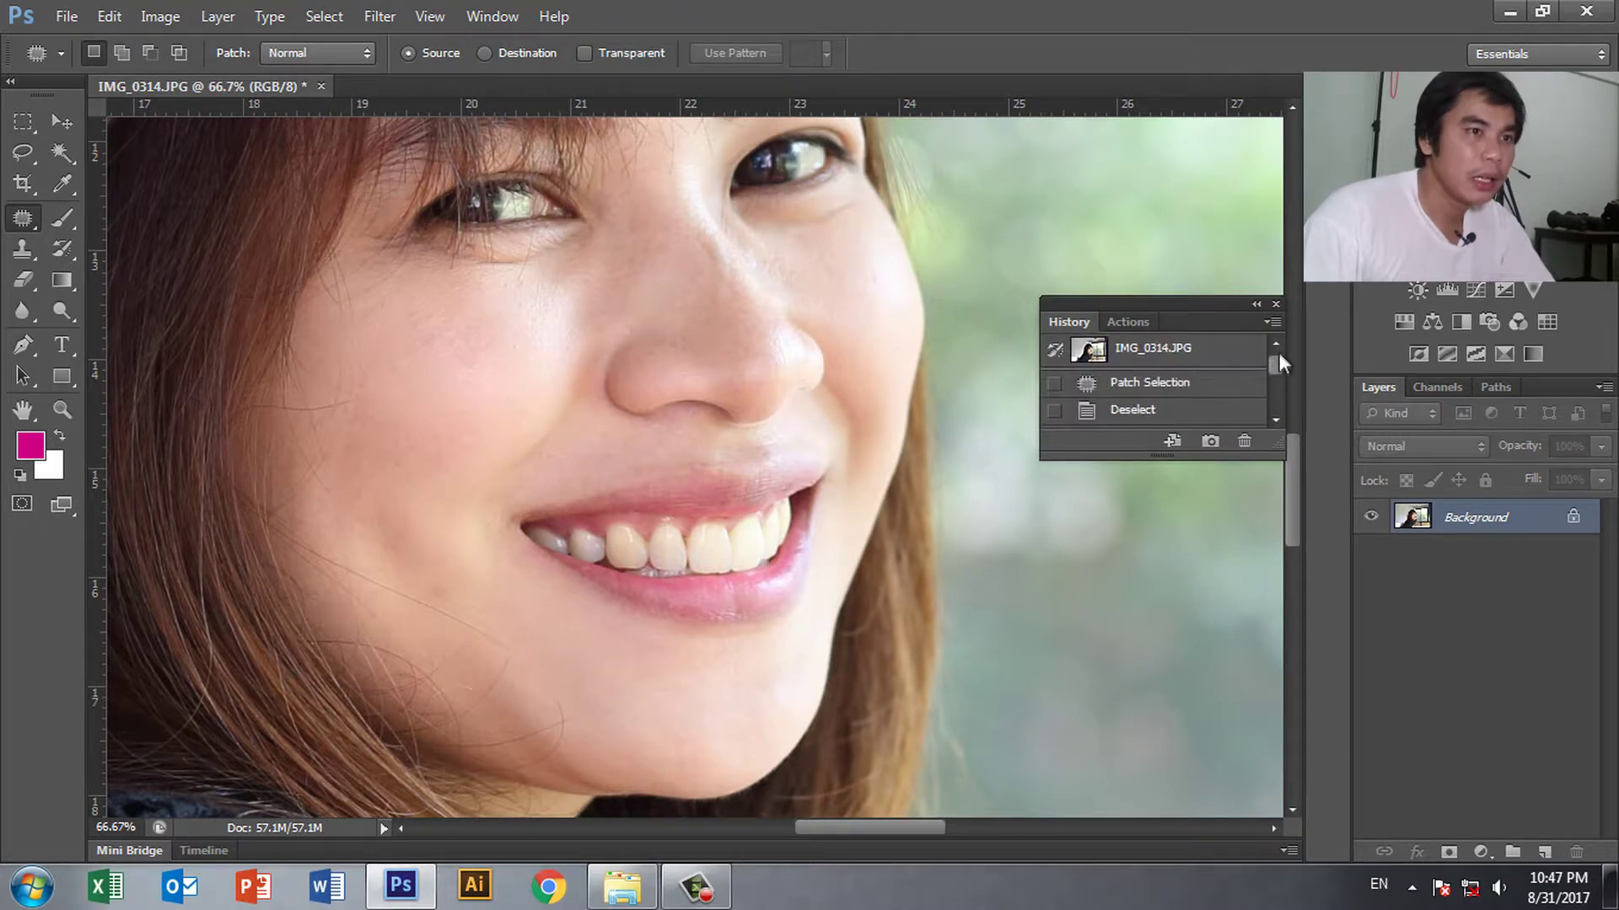
pyautogui.click(1227, 362)
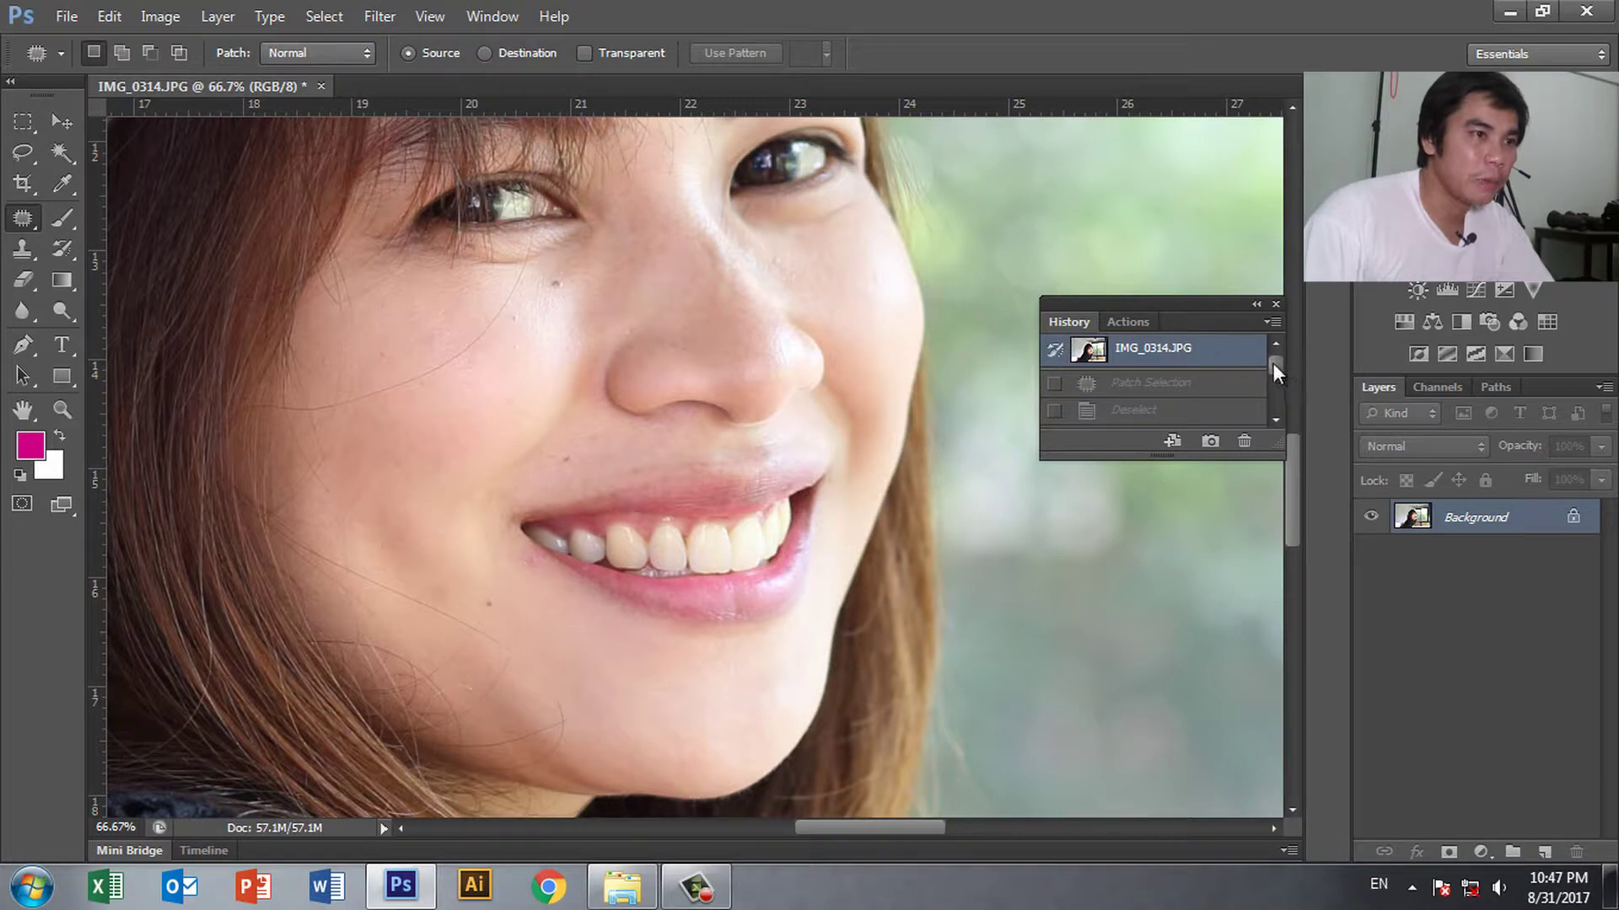
pyautogui.moveTo(1275, 368); pyautogui.dragTo(1249, 415)
pyautogui.click(1232, 414)
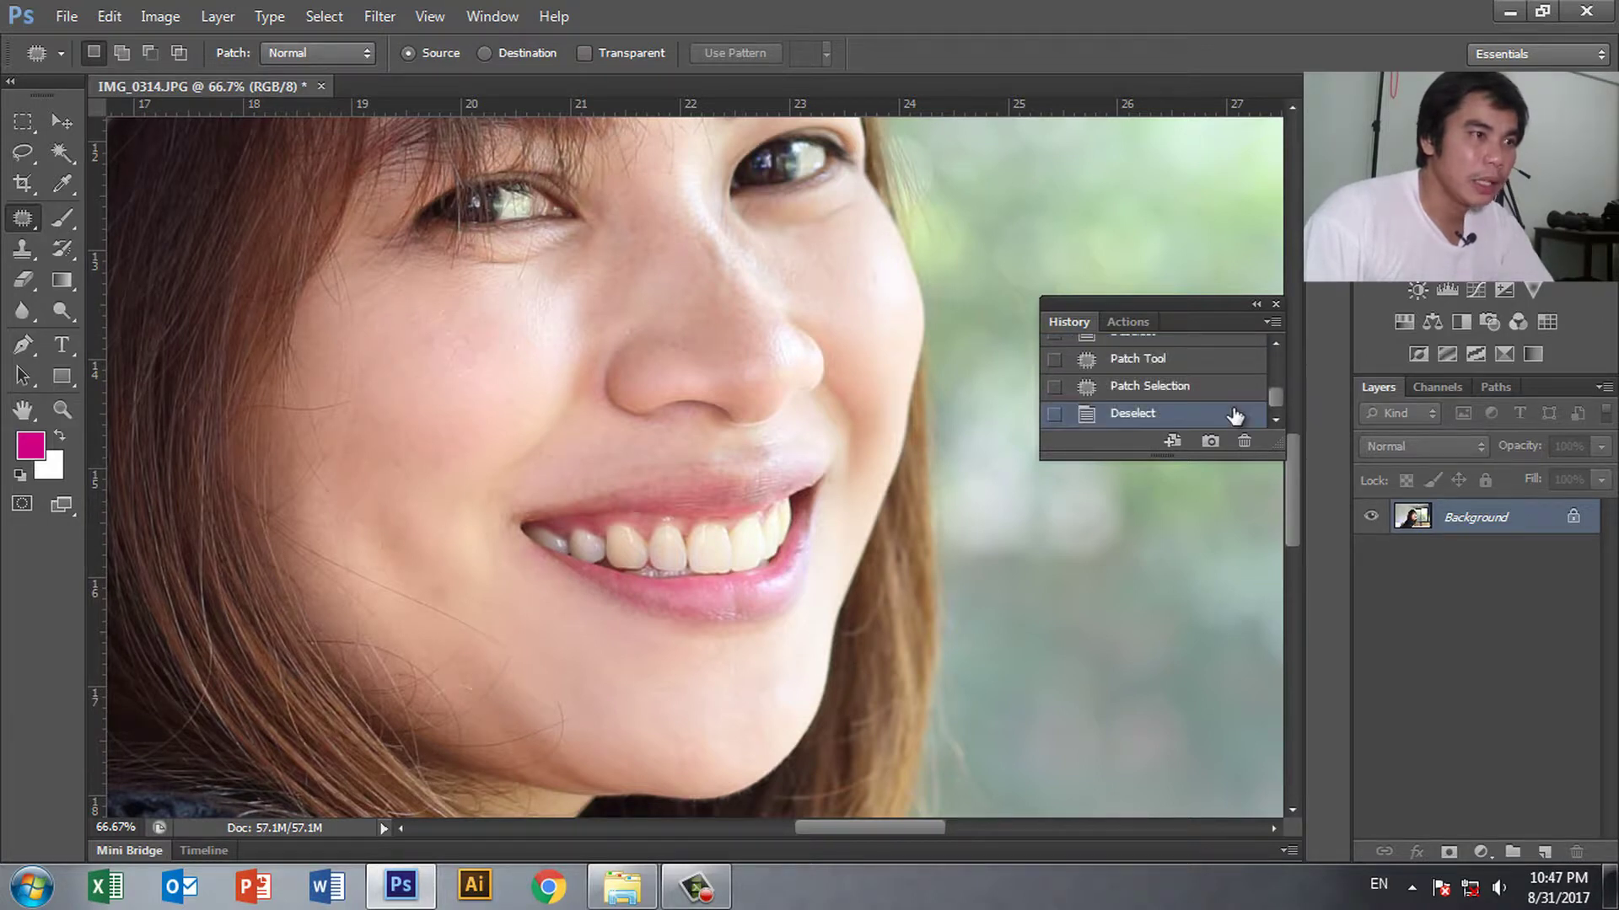
pyautogui.click(1274, 305)
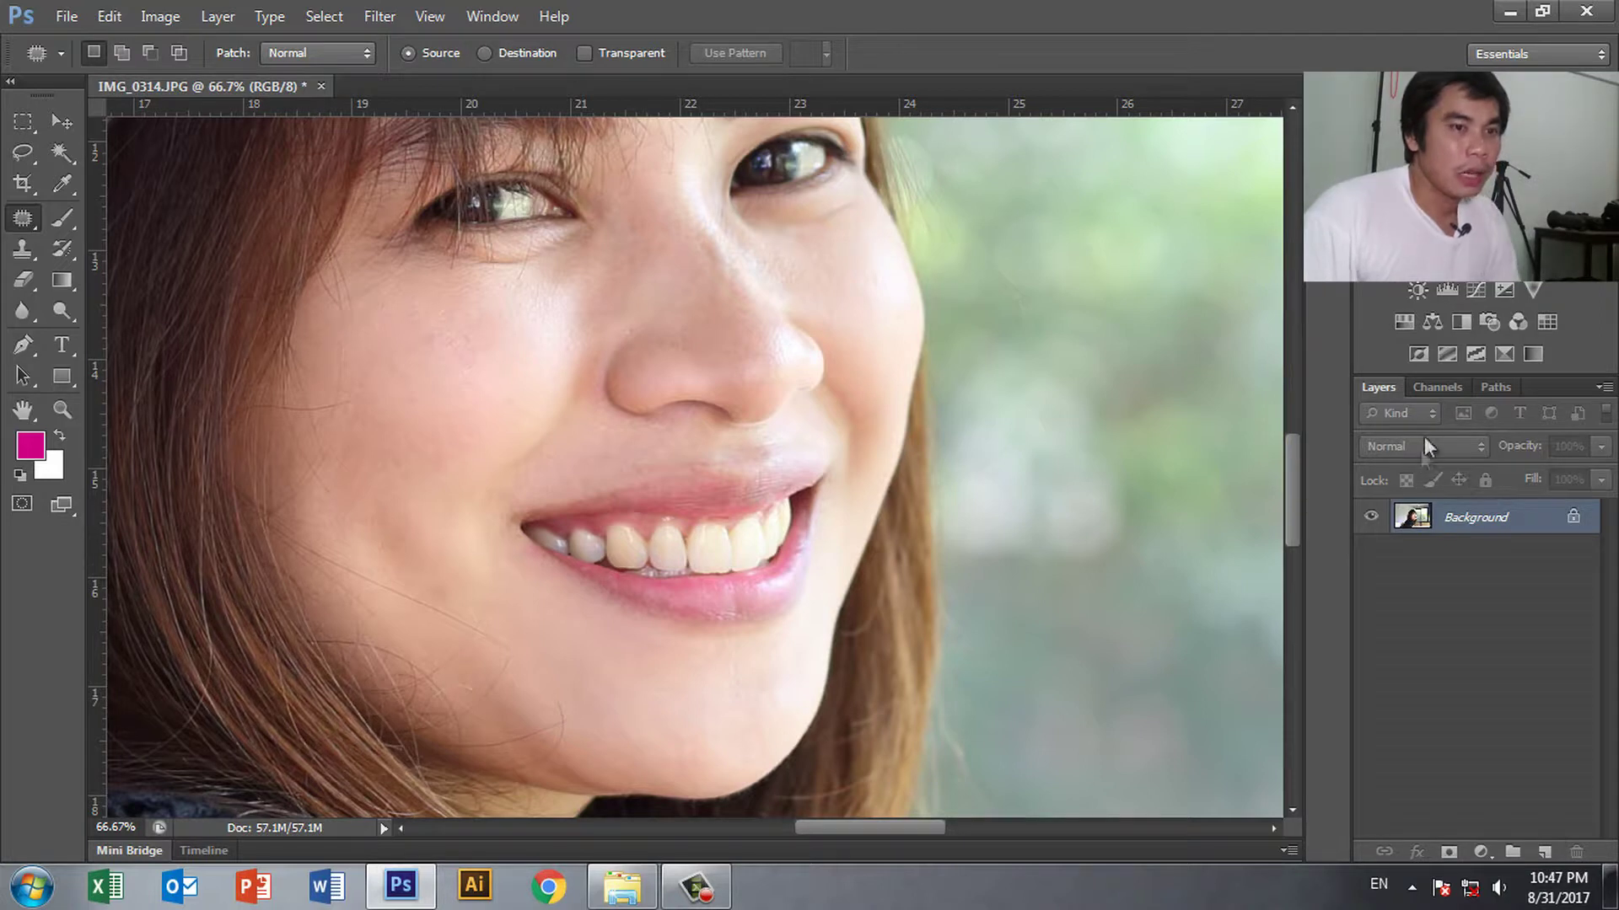
# Add a new empty Layer 1 and select the Brush tool with foreground colour #cf0167
pyautogui.click(1546, 853)
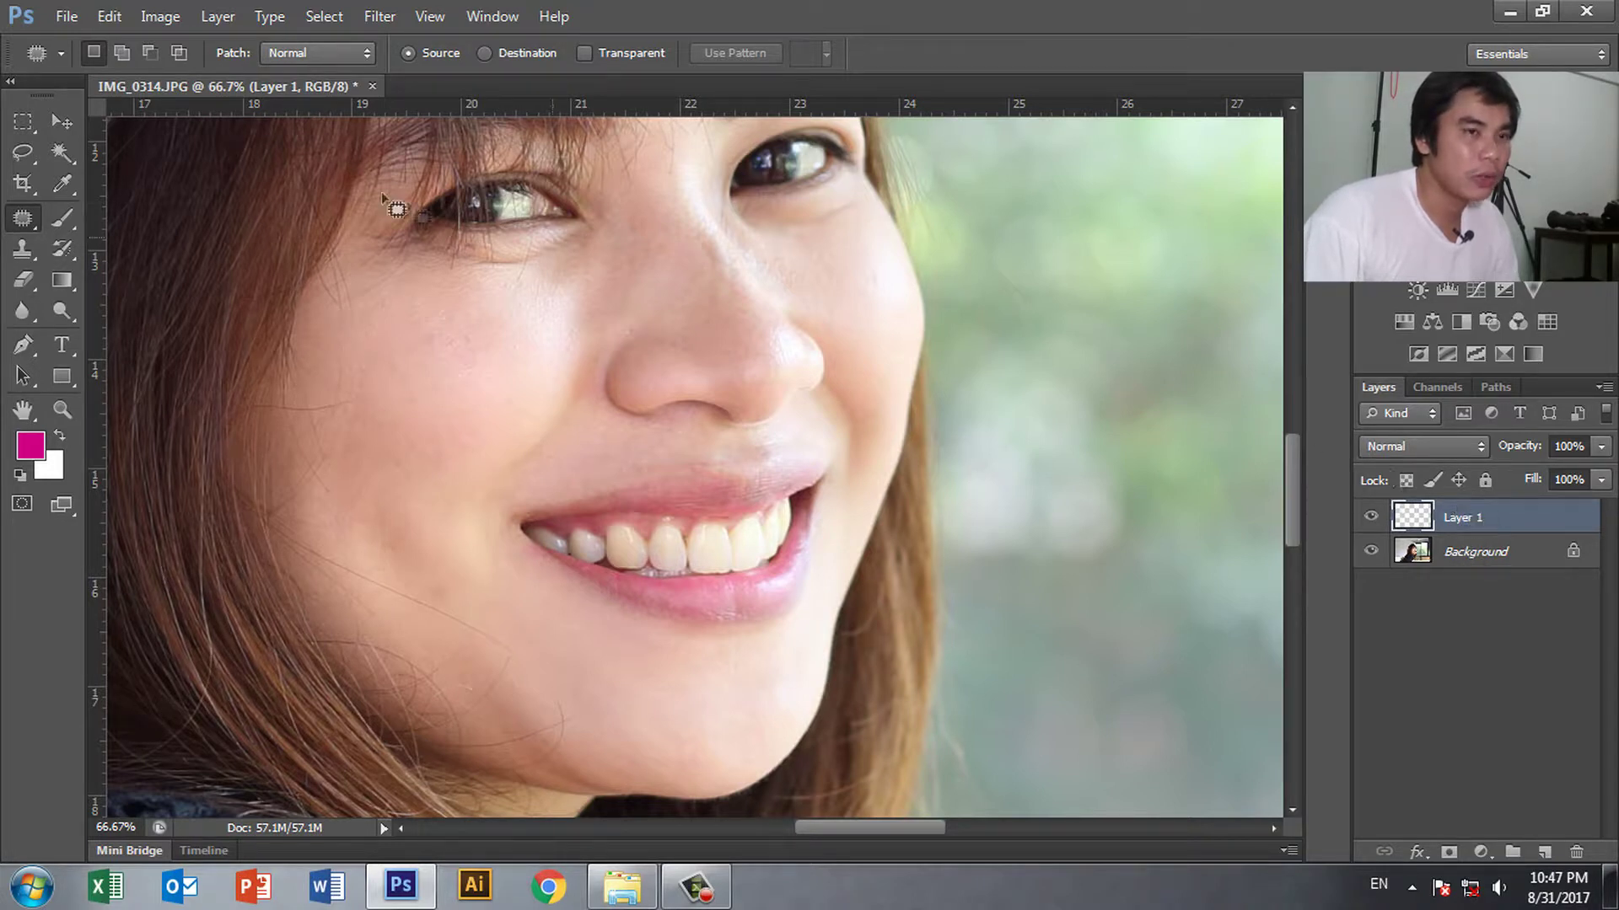
pyautogui.click(61, 221)
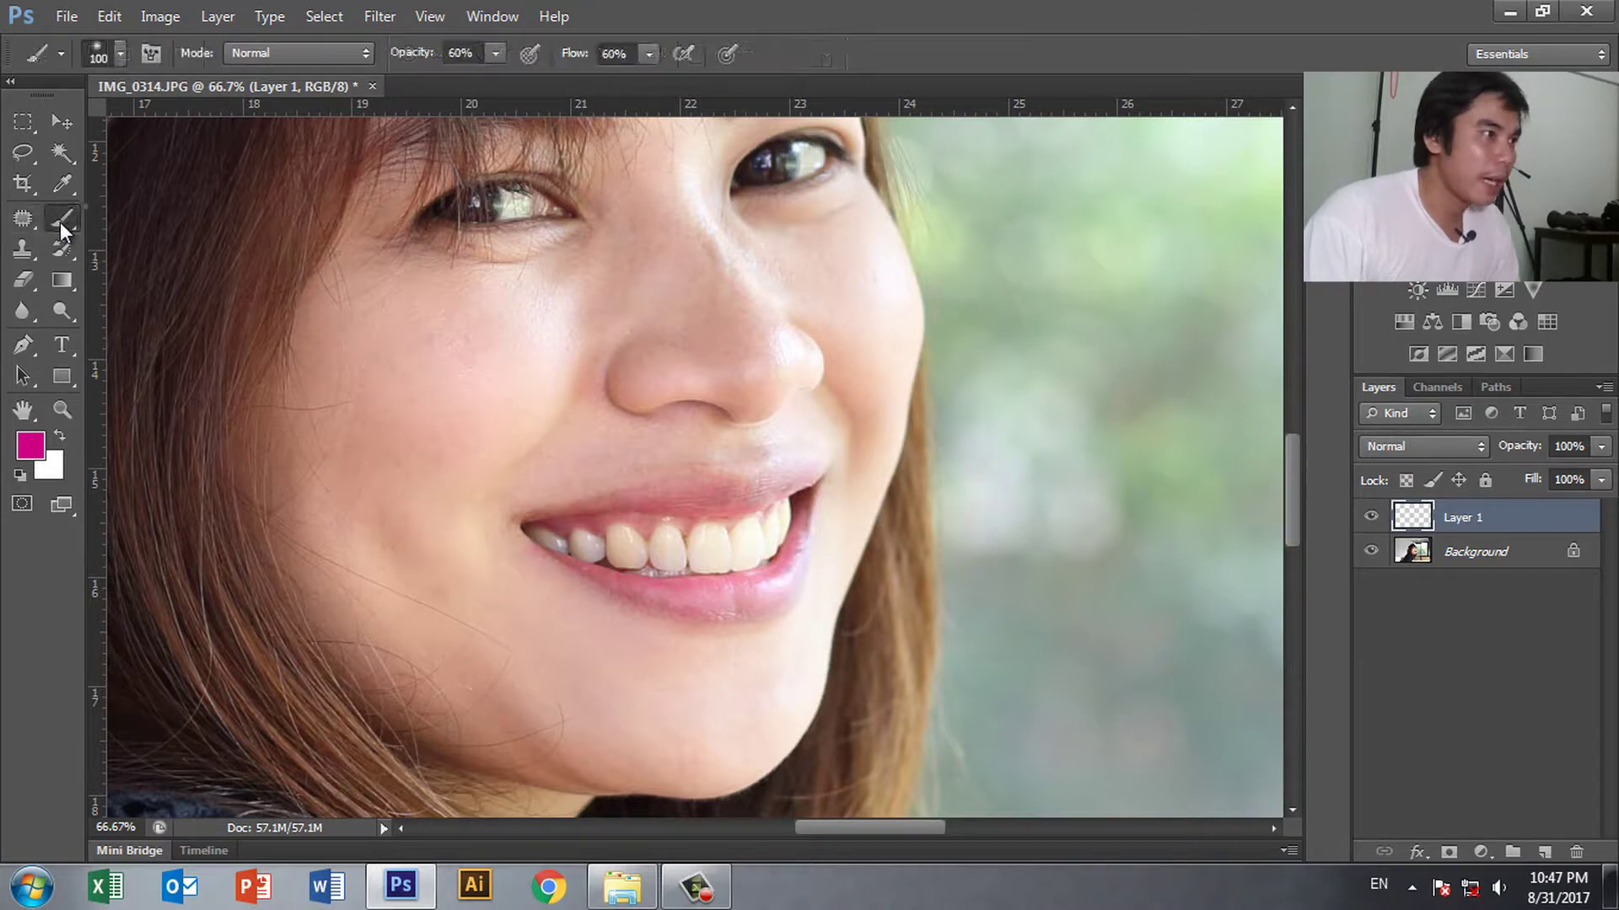
pyautogui.rightClick(61, 223)
pyautogui.click(132, 213)
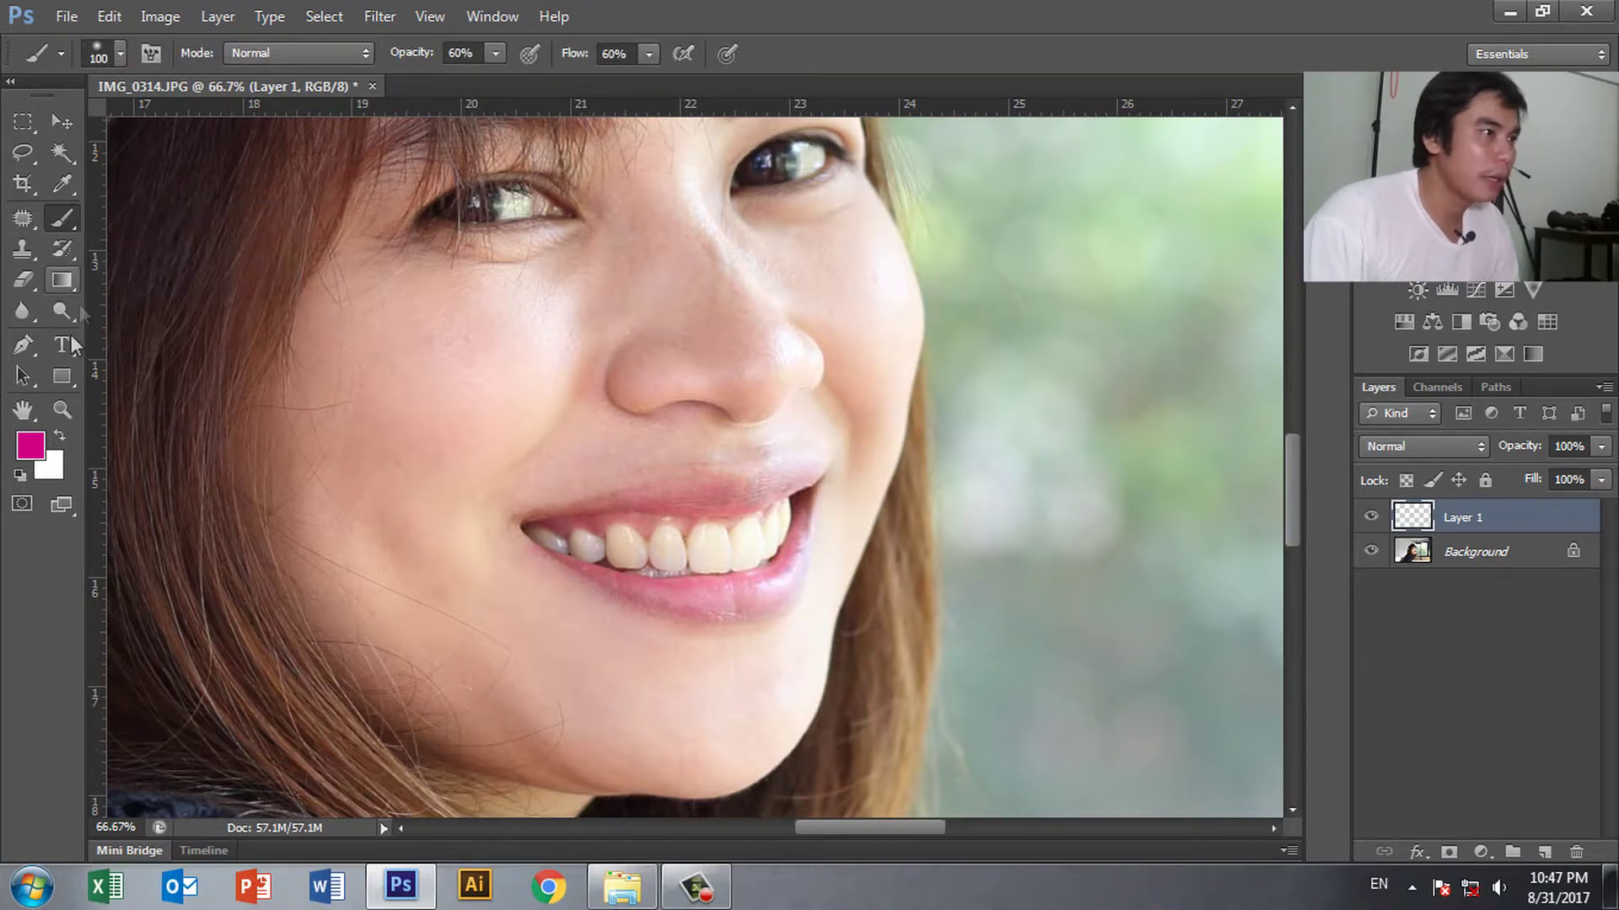
pyautogui.click(31, 445)
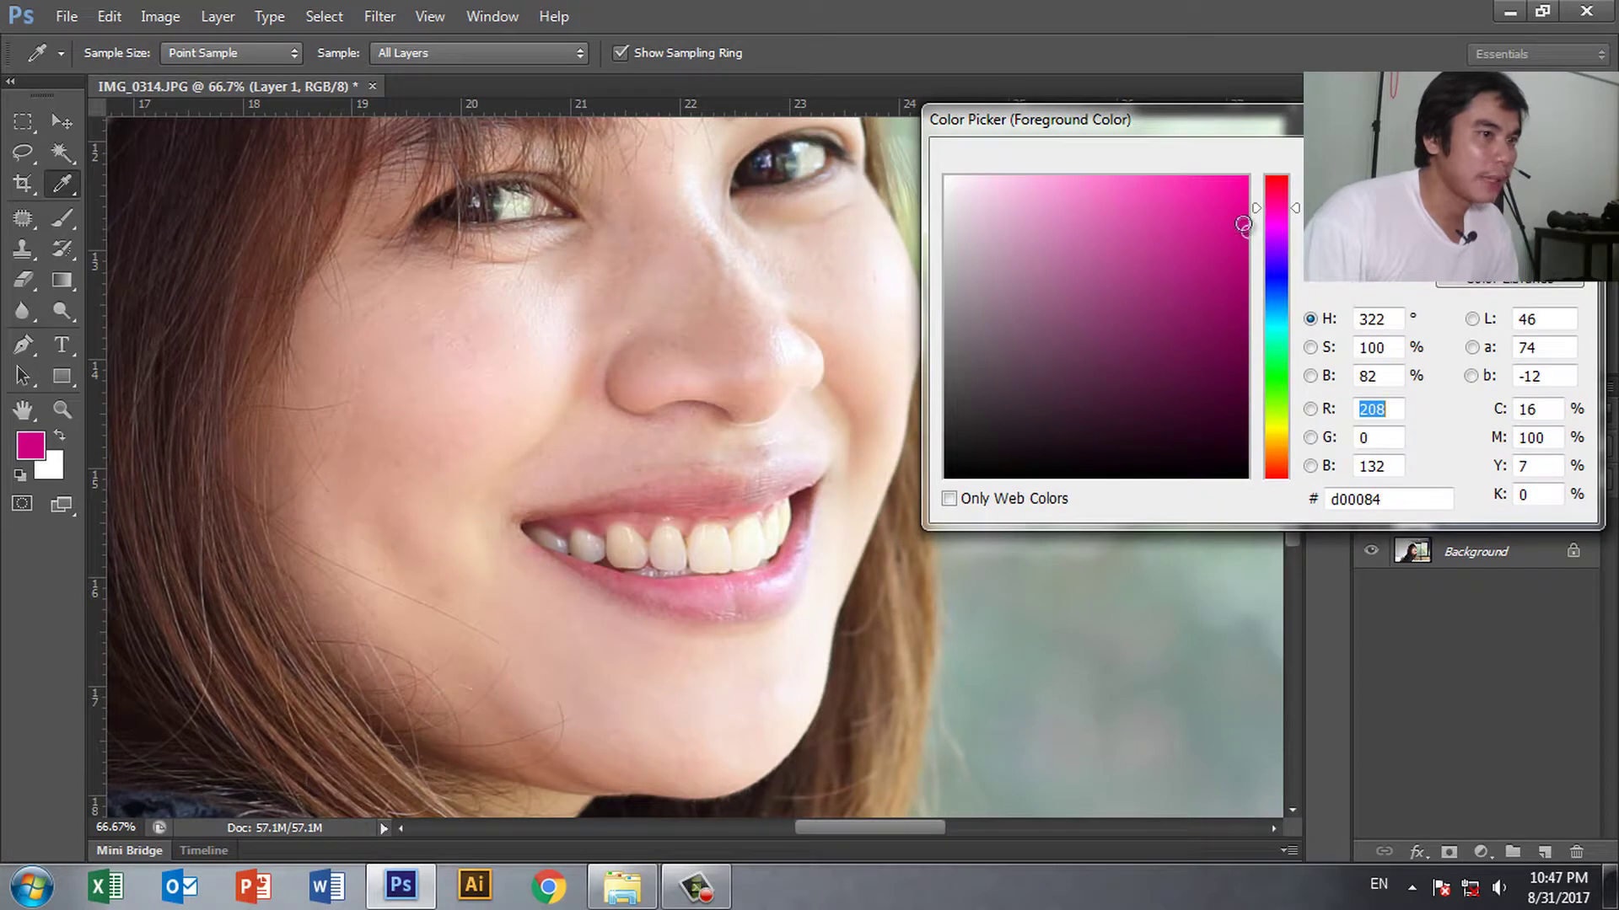
pyautogui.moveTo(1243, 224); pyautogui.dragTo(1246, 233)
pyautogui.click(1275, 200)
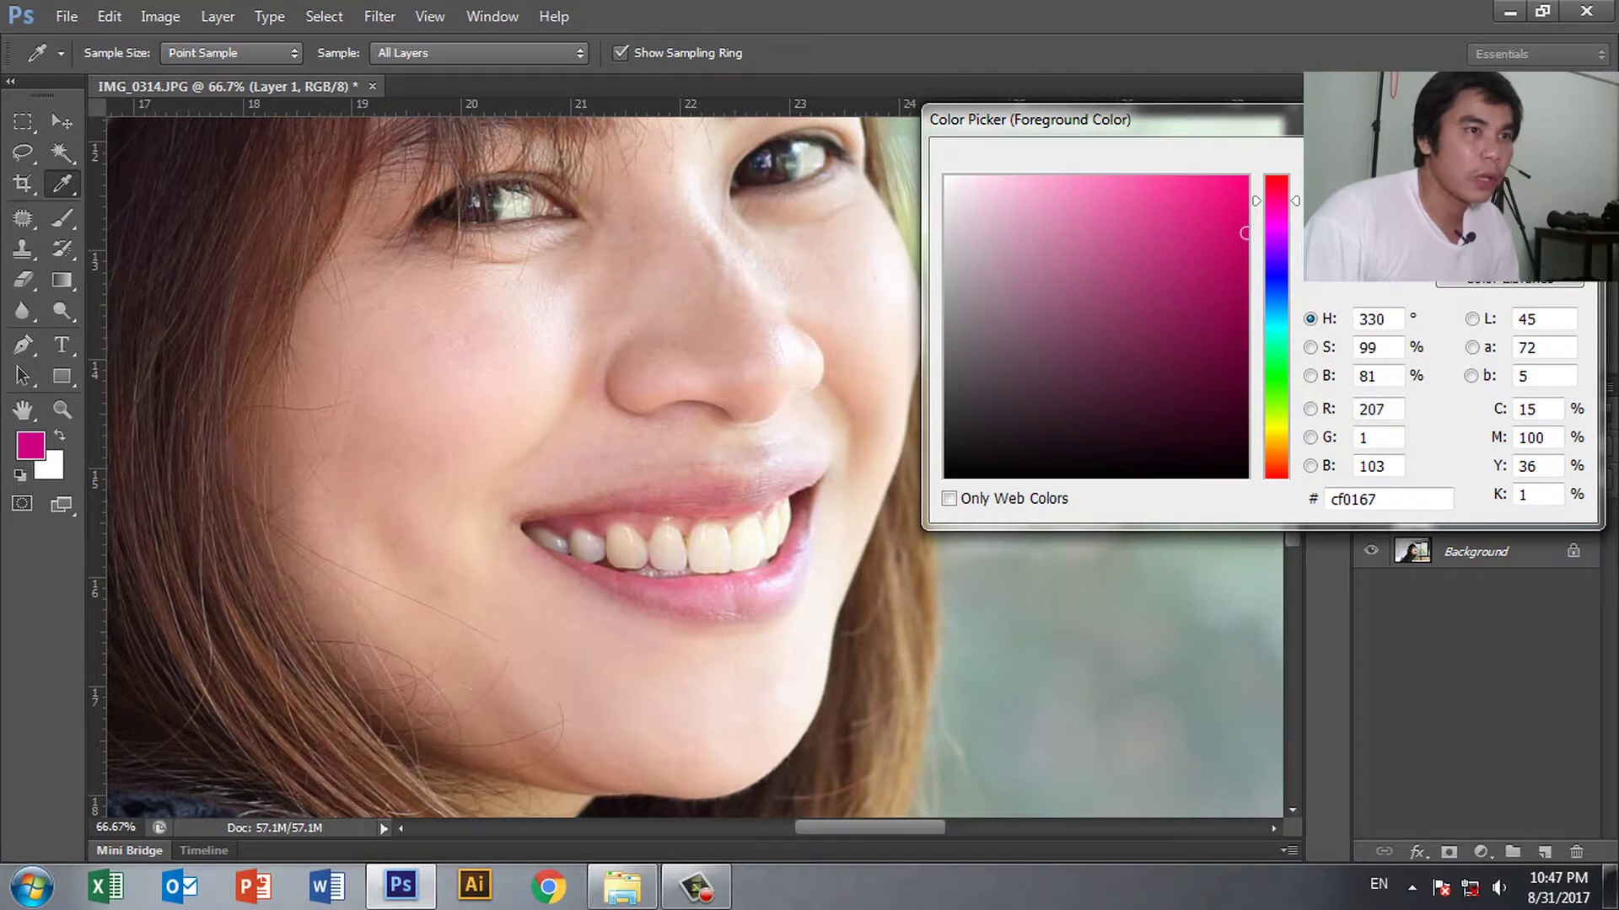
pyautogui.press('Return')
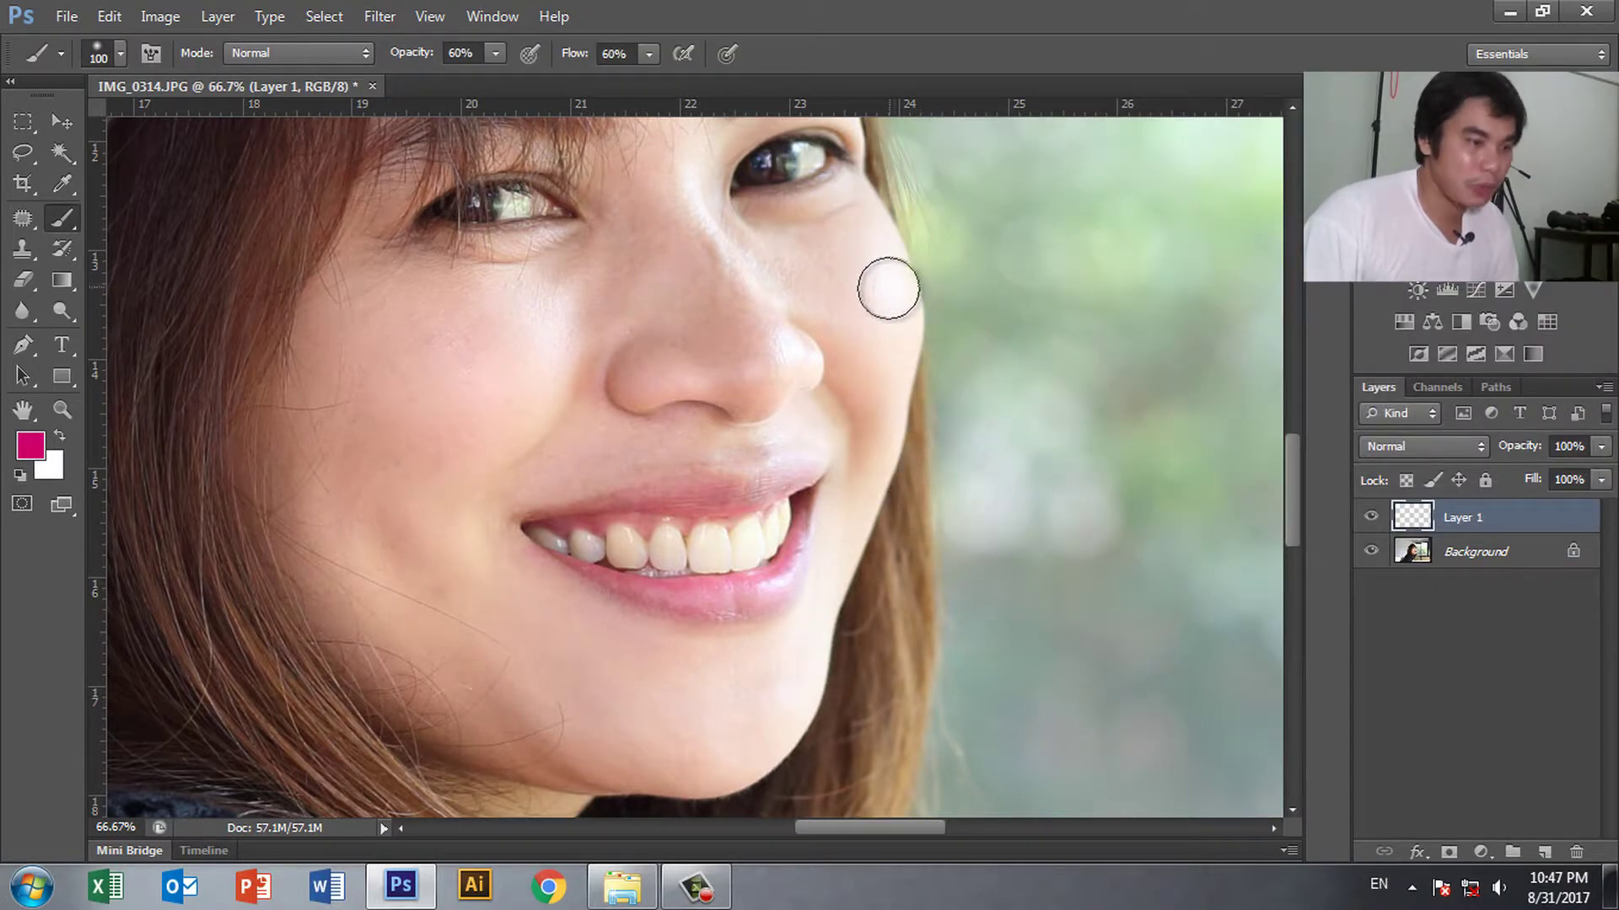
# Set the brush to a soft round 45 px tip with 100% opacity and 100% flow
pyautogui.moveTo(868, 337); pyautogui.dragTo(822, 337)
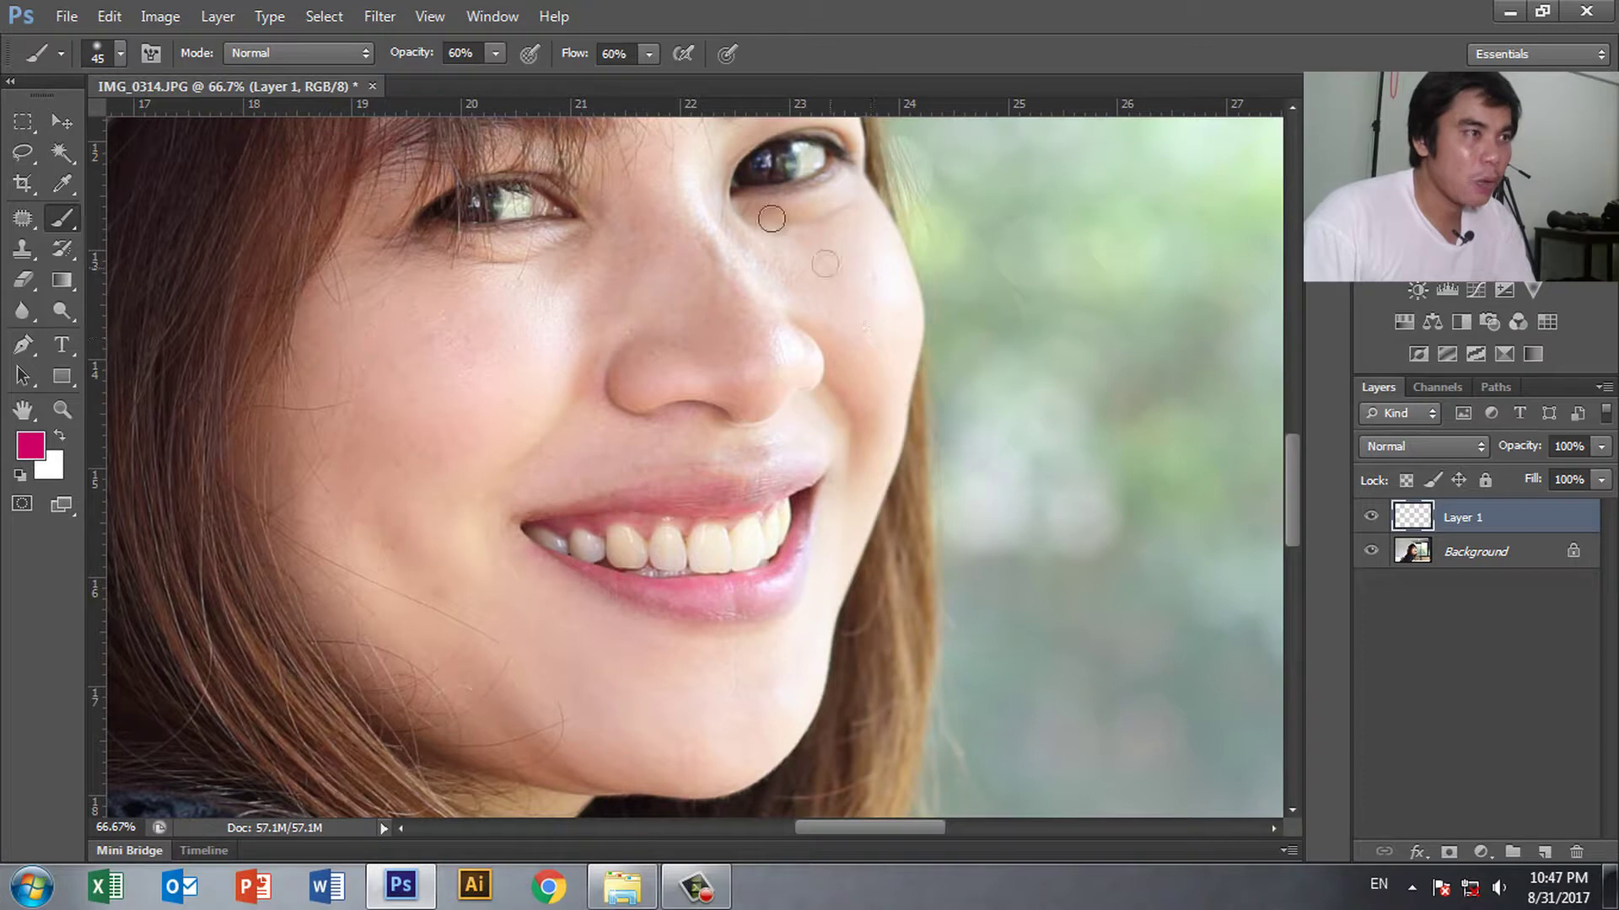
pyautogui.click(120, 54)
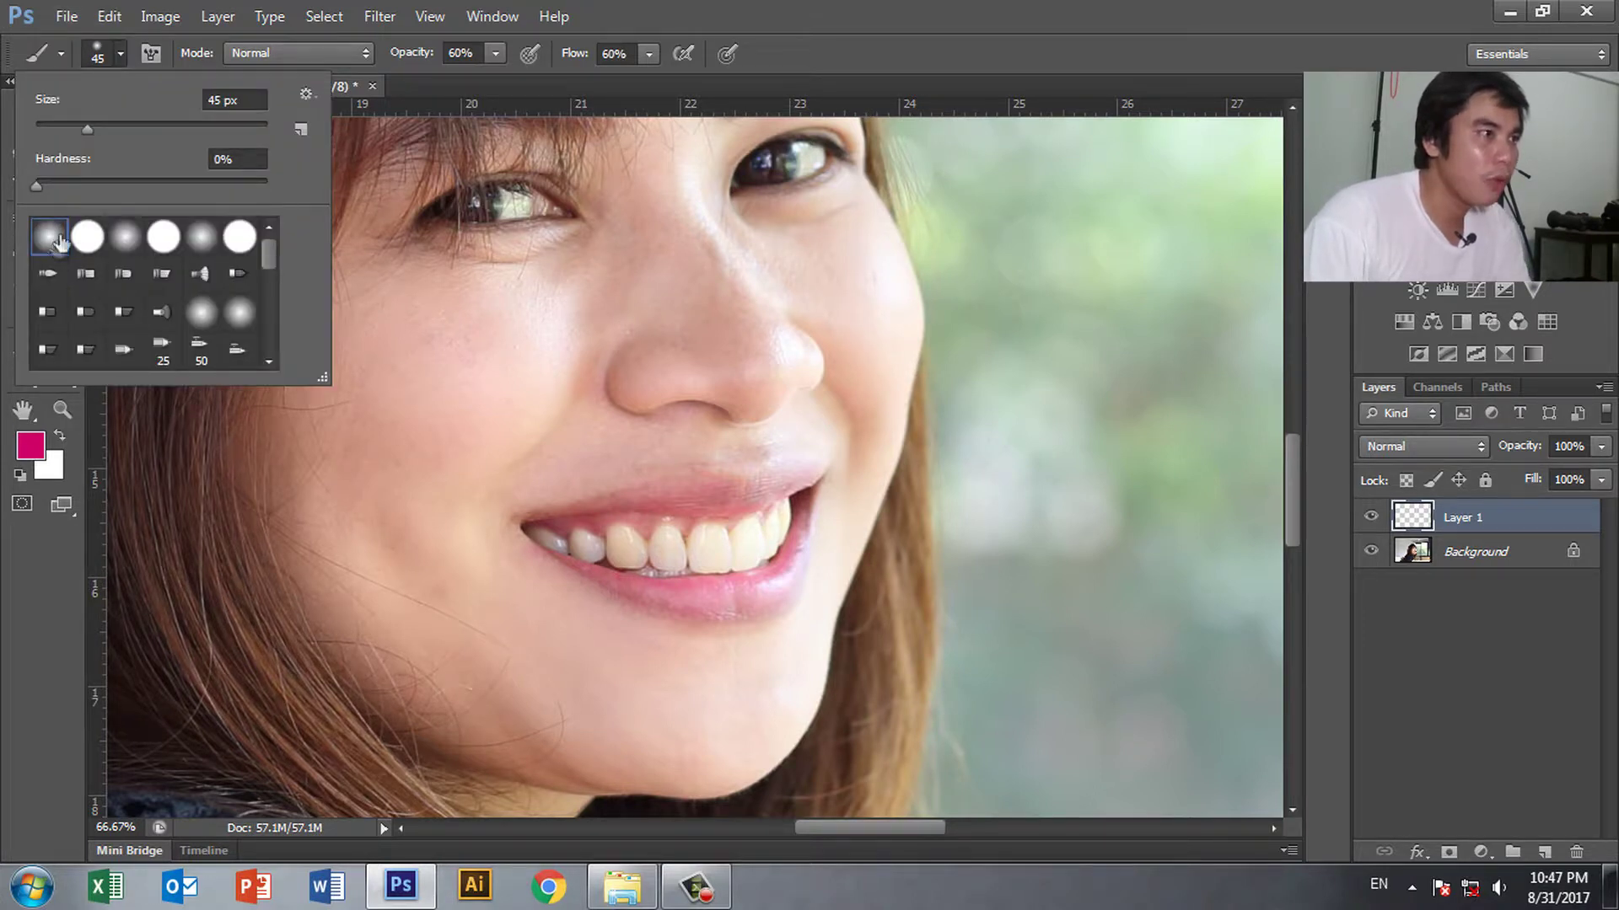
pyautogui.click(123, 54)
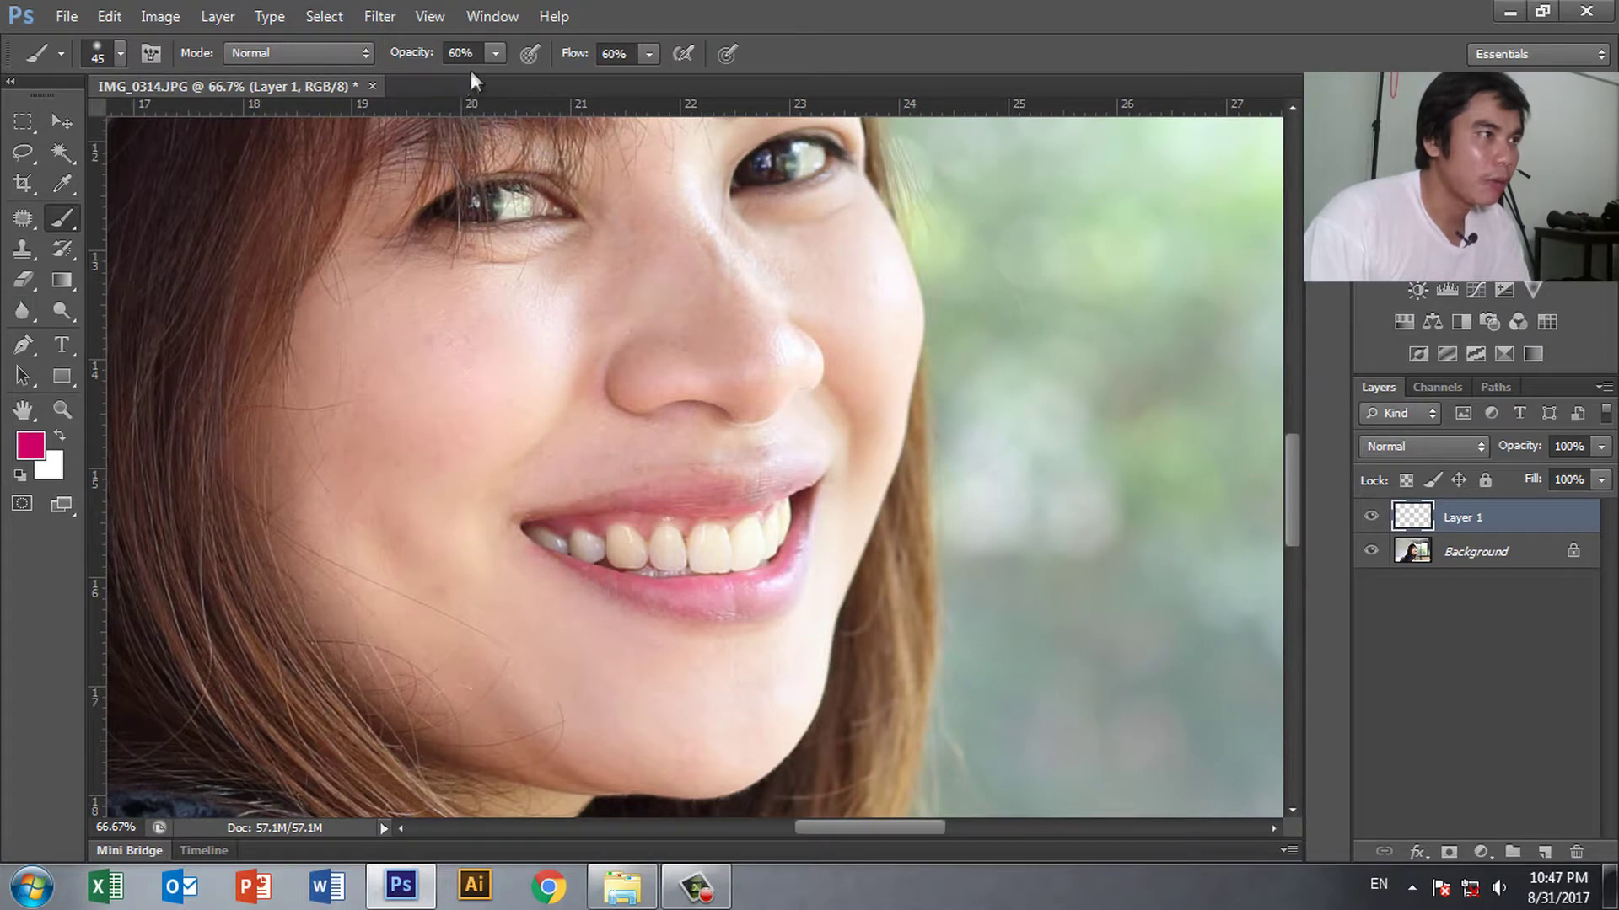
pyautogui.click(496, 54)
pyautogui.moveTo(527, 78)
pyautogui.mouseDown()
pyautogui.moveTo(719, 70)
pyautogui.moveTo(713, 94)
pyautogui.mouseUp()
pyautogui.click(657, 54)
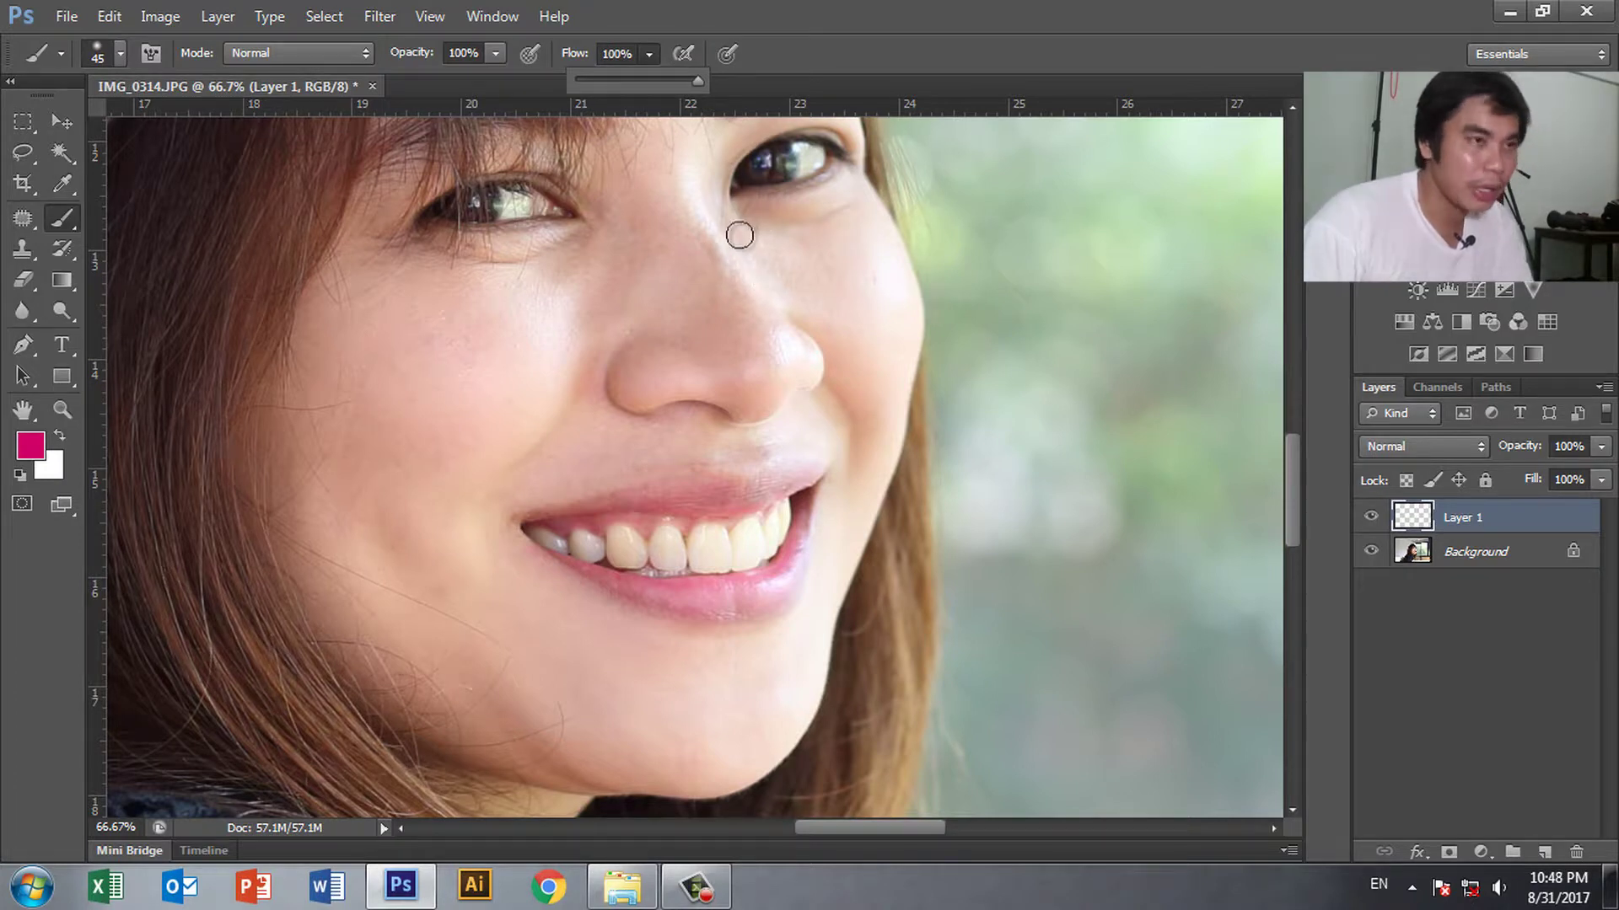
pyautogui.click(715, 284)
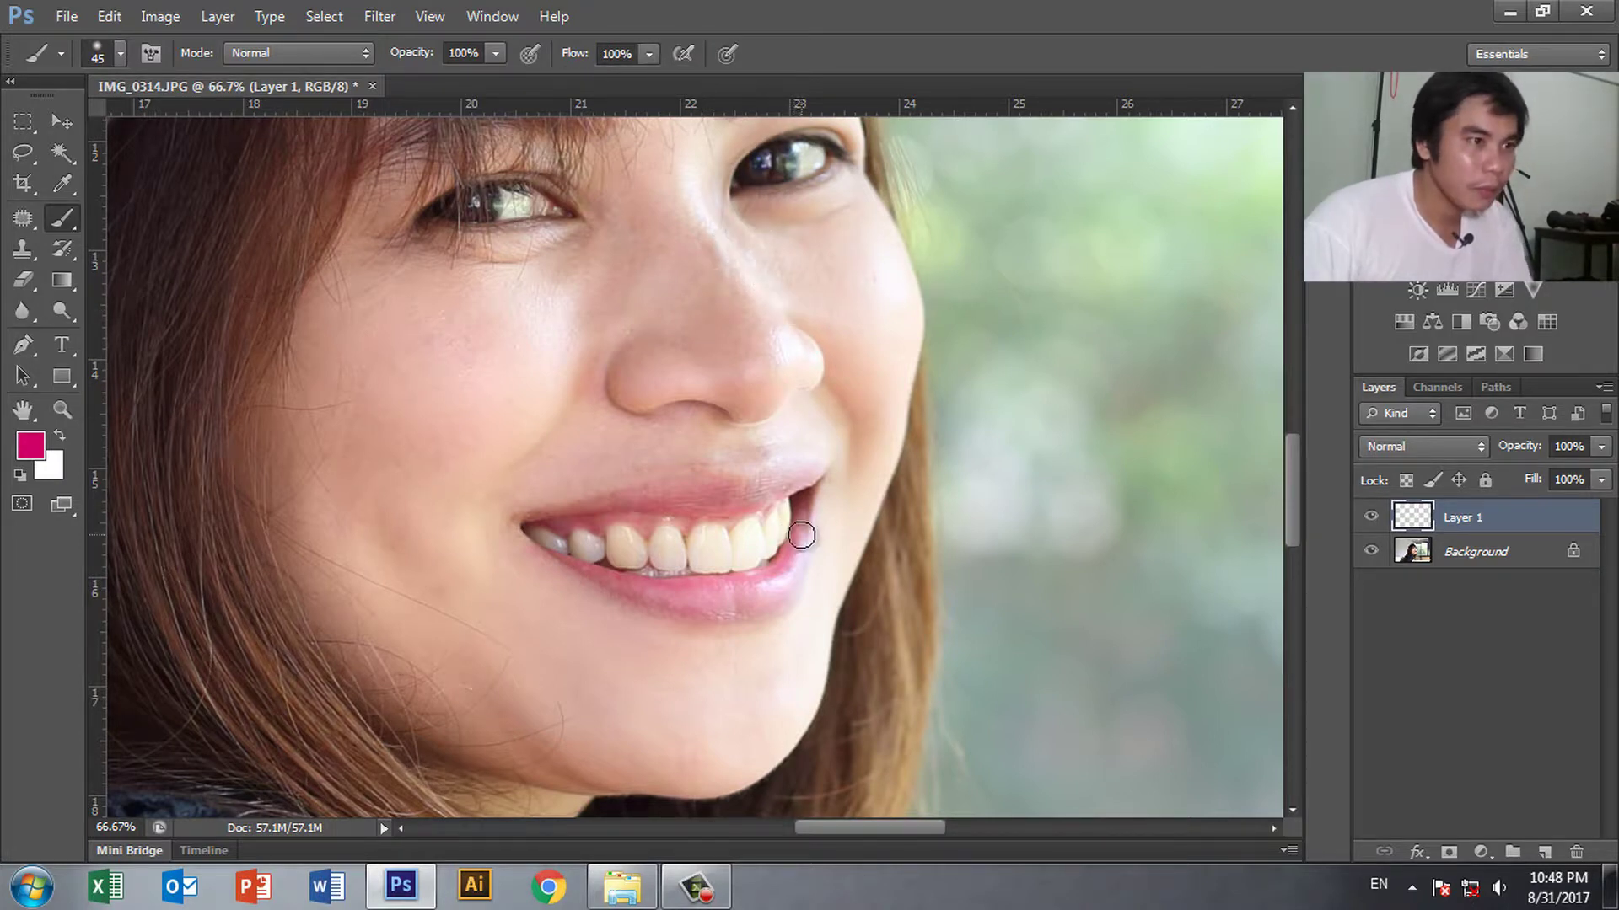
pyautogui.press('[')
pyautogui.press('[')
# Paint magenta over the lower lip, mouth corner and upper lip, resizing the brush as needed
pyautogui.moveTo(797, 540)
pyautogui.mouseDown()
pyautogui.moveTo(802, 514)
pyautogui.moveTo(775, 593)
pyautogui.moveTo(721, 602)
pyautogui.moveTo(727, 591)
pyautogui.moveTo(604, 574)
pyautogui.mouseUp()
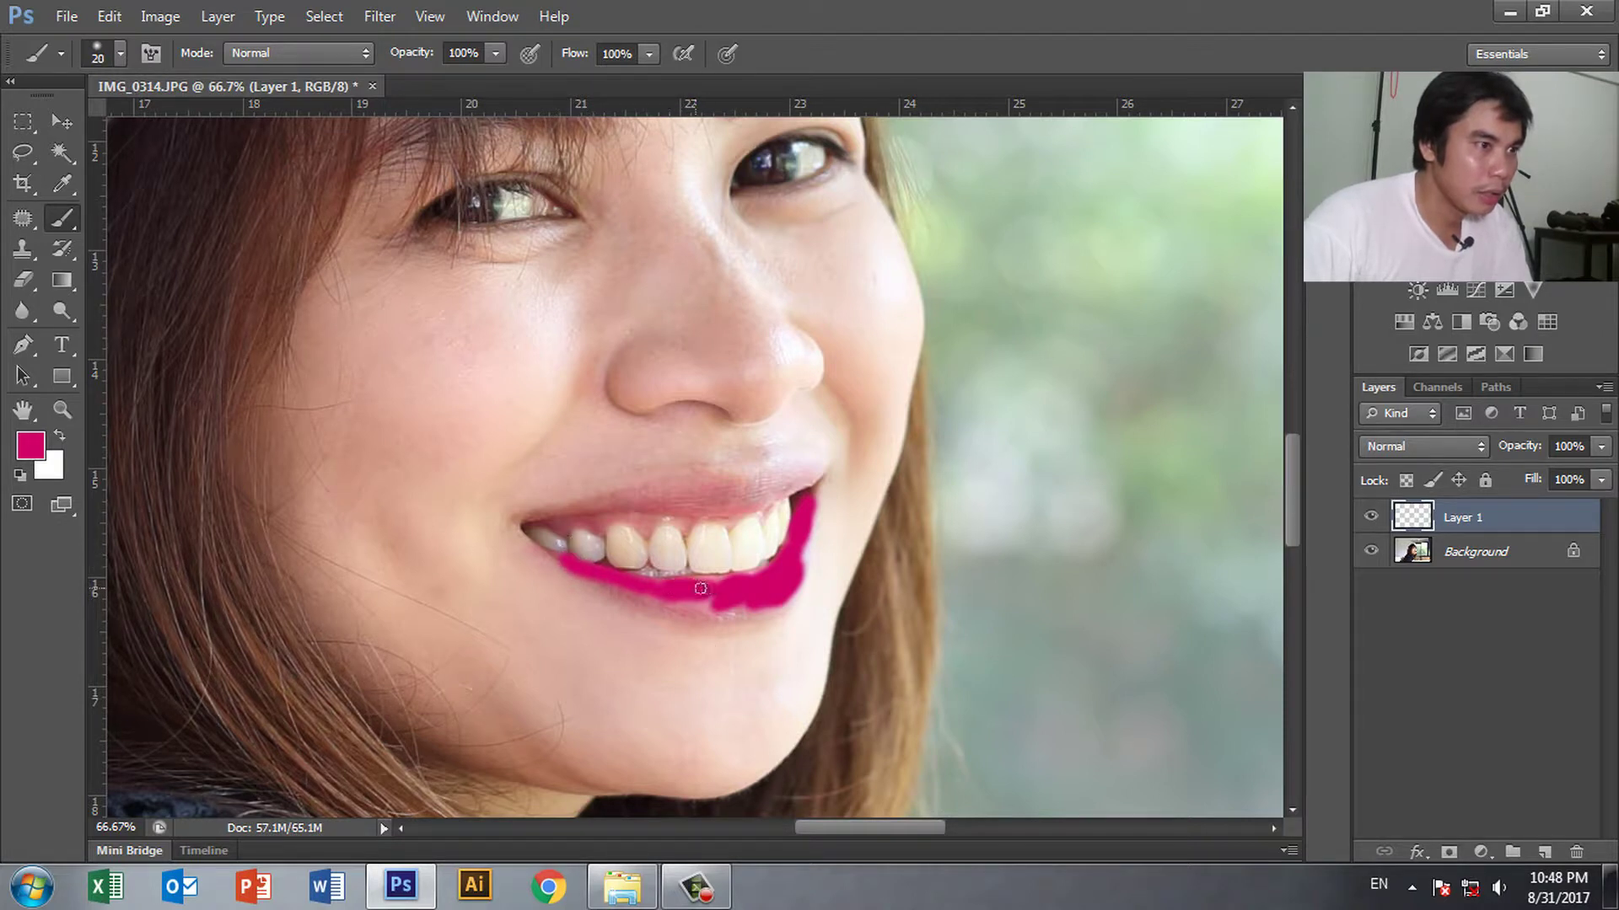
pyautogui.moveTo(720, 606)
pyautogui.mouseDown()
pyautogui.moveTo(755, 609)
pyautogui.moveTo(728, 606)
pyautogui.mouseUp()
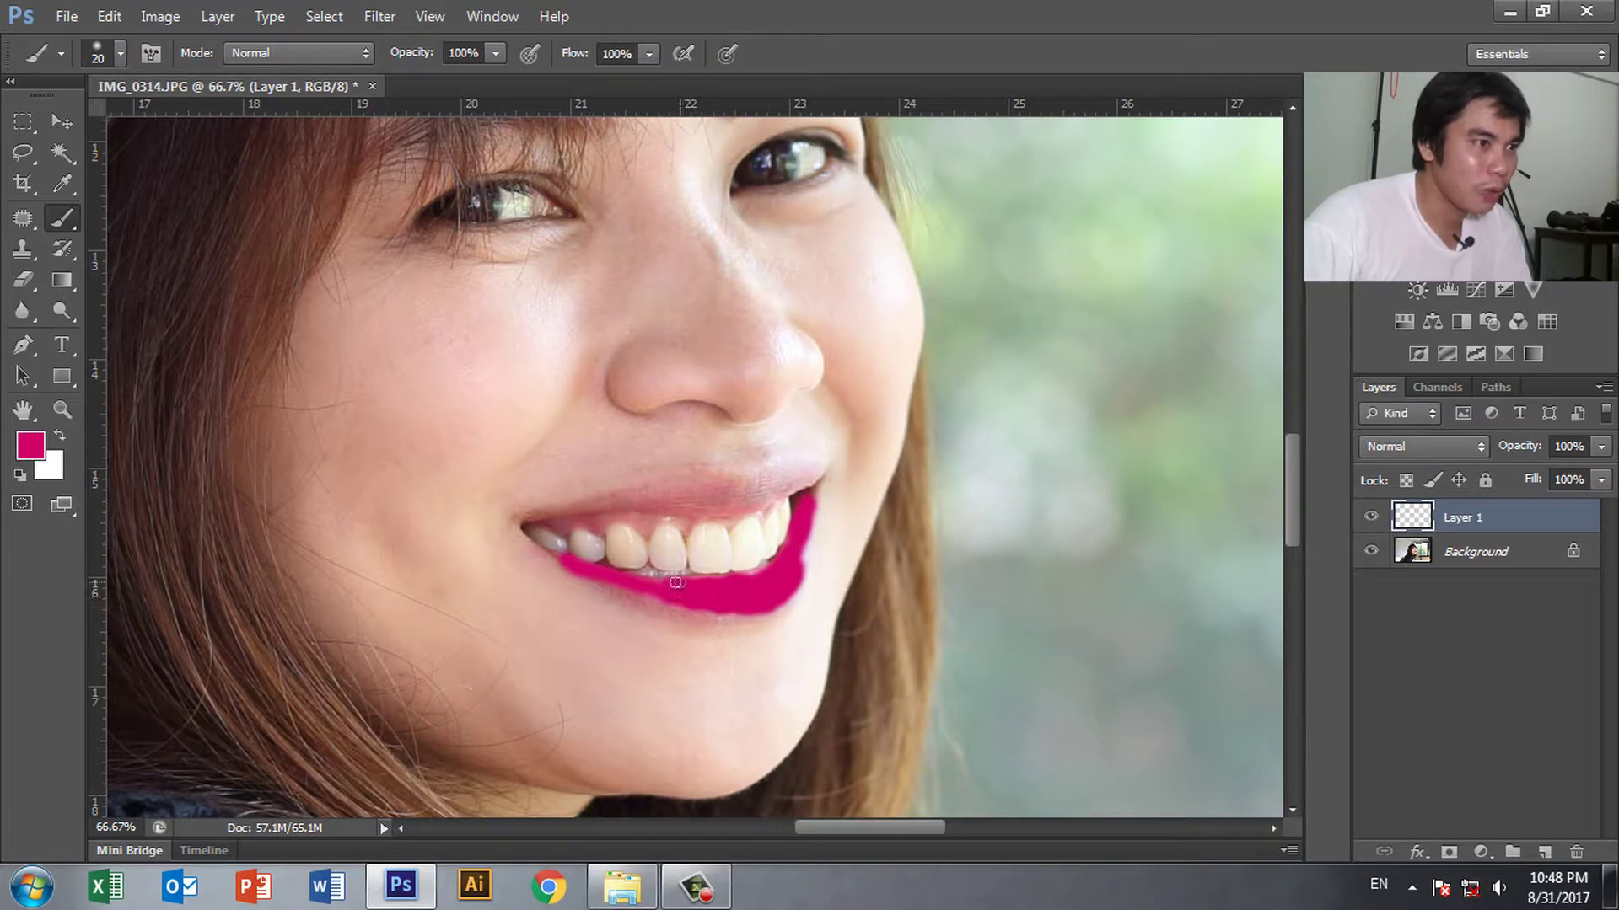
pyautogui.press('[')
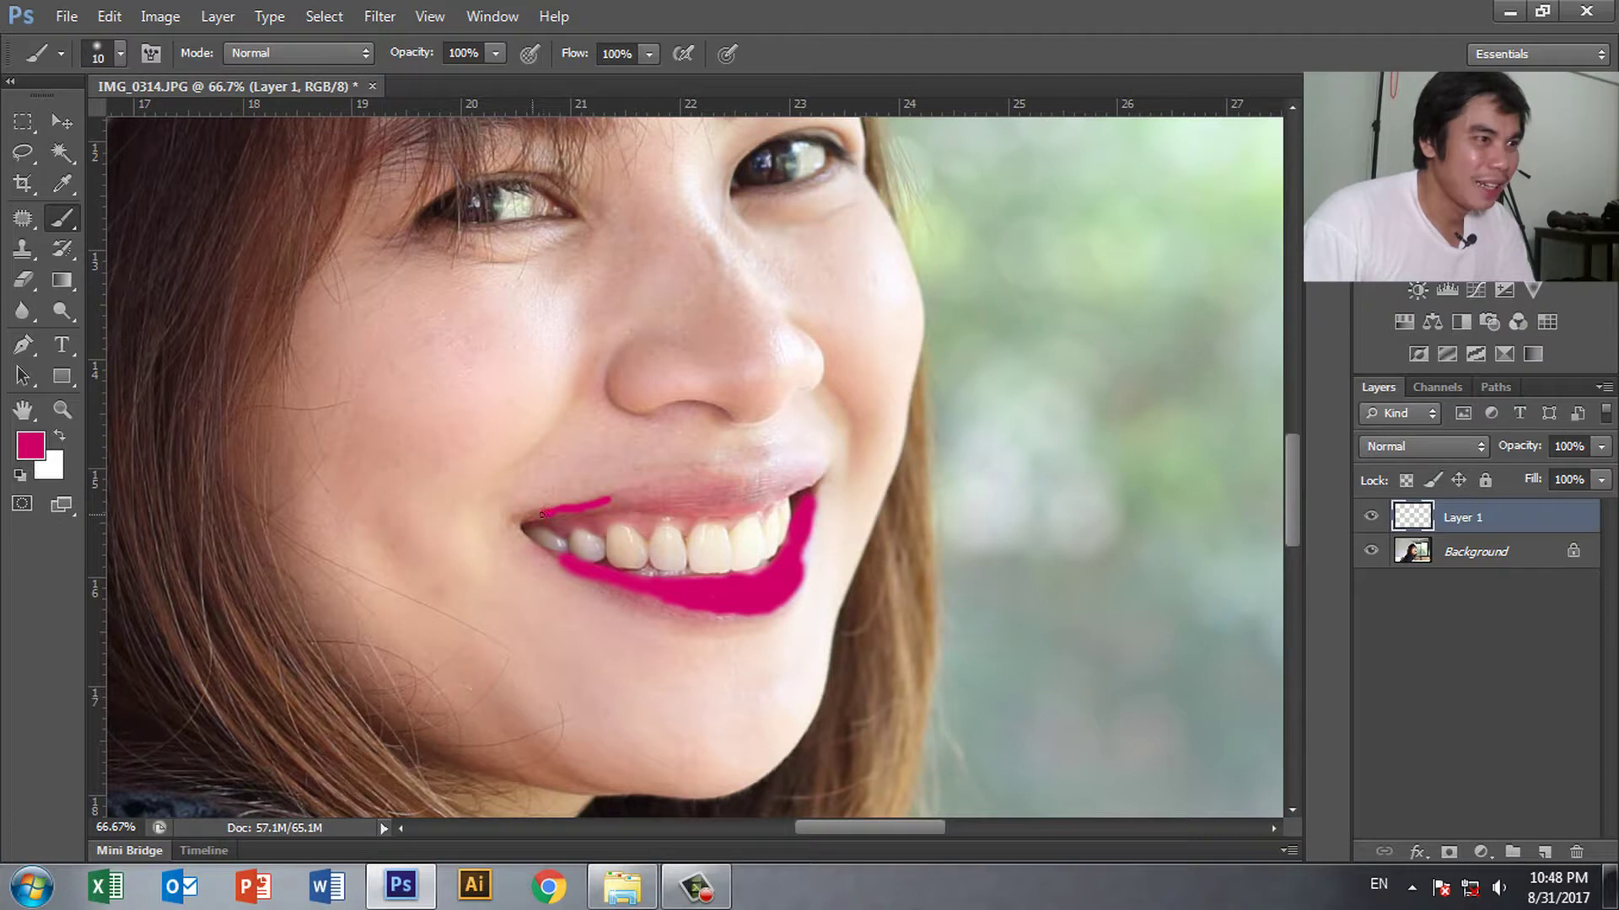
pyautogui.moveTo(620, 500)
pyautogui.mouseDown()
pyautogui.moveTo(805, 472)
pyautogui.moveTo(712, 503)
pyautogui.moveTo(760, 501)
pyautogui.mouseUp()
pyautogui.press(']')
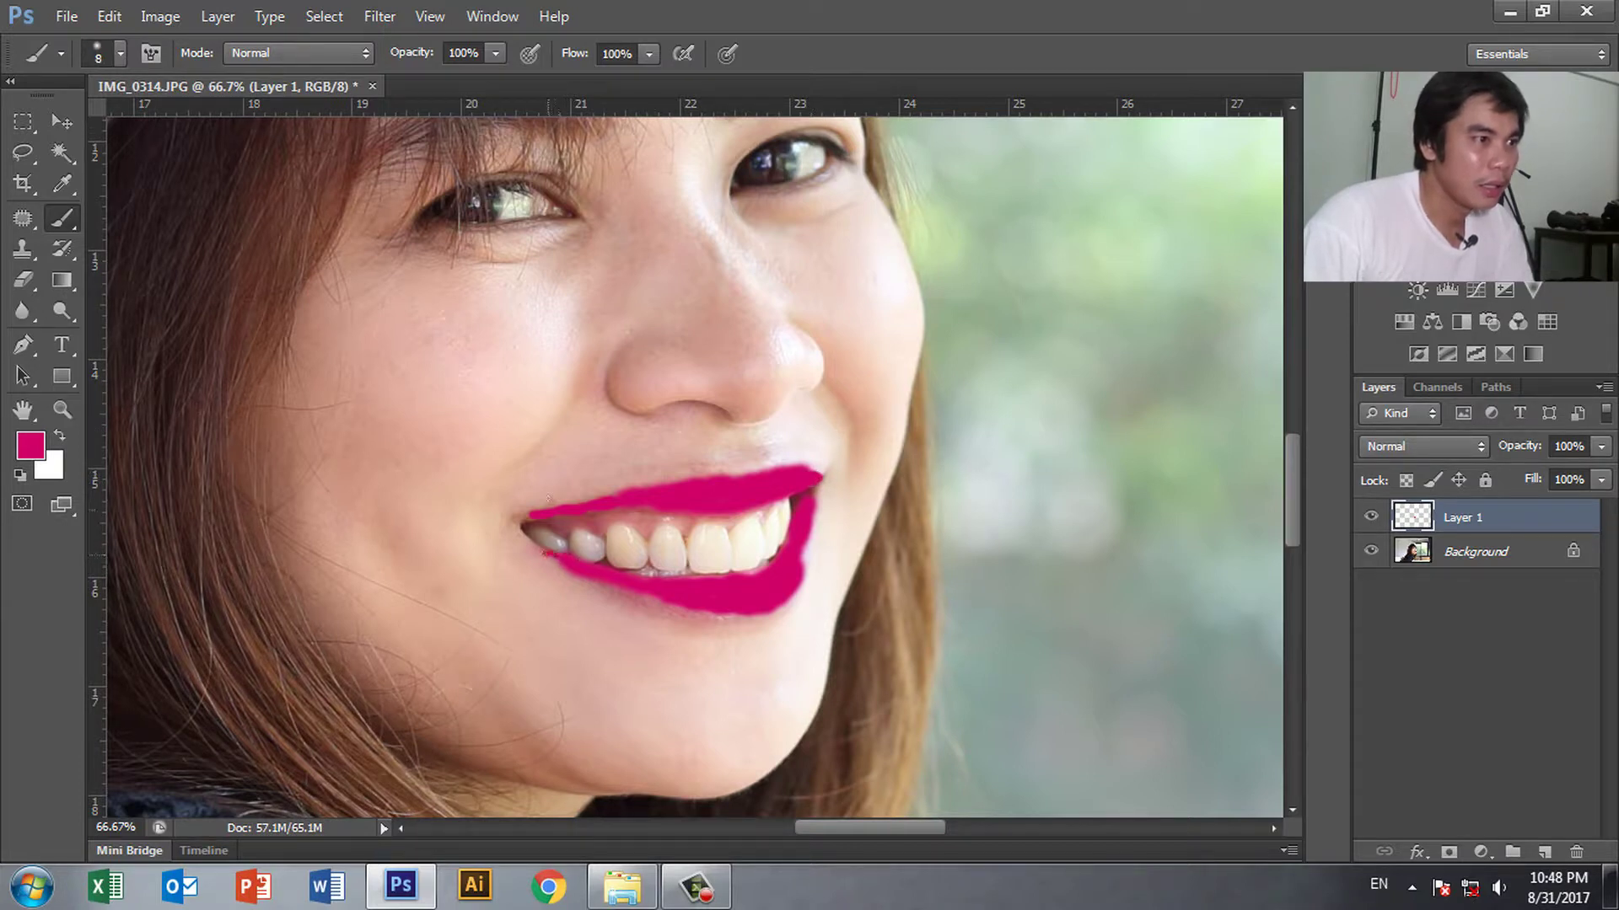
# Set Layer 1 to Soft Light, fill the lower lip edge, and toggle the layer to compare
pyautogui.click(1429, 447)
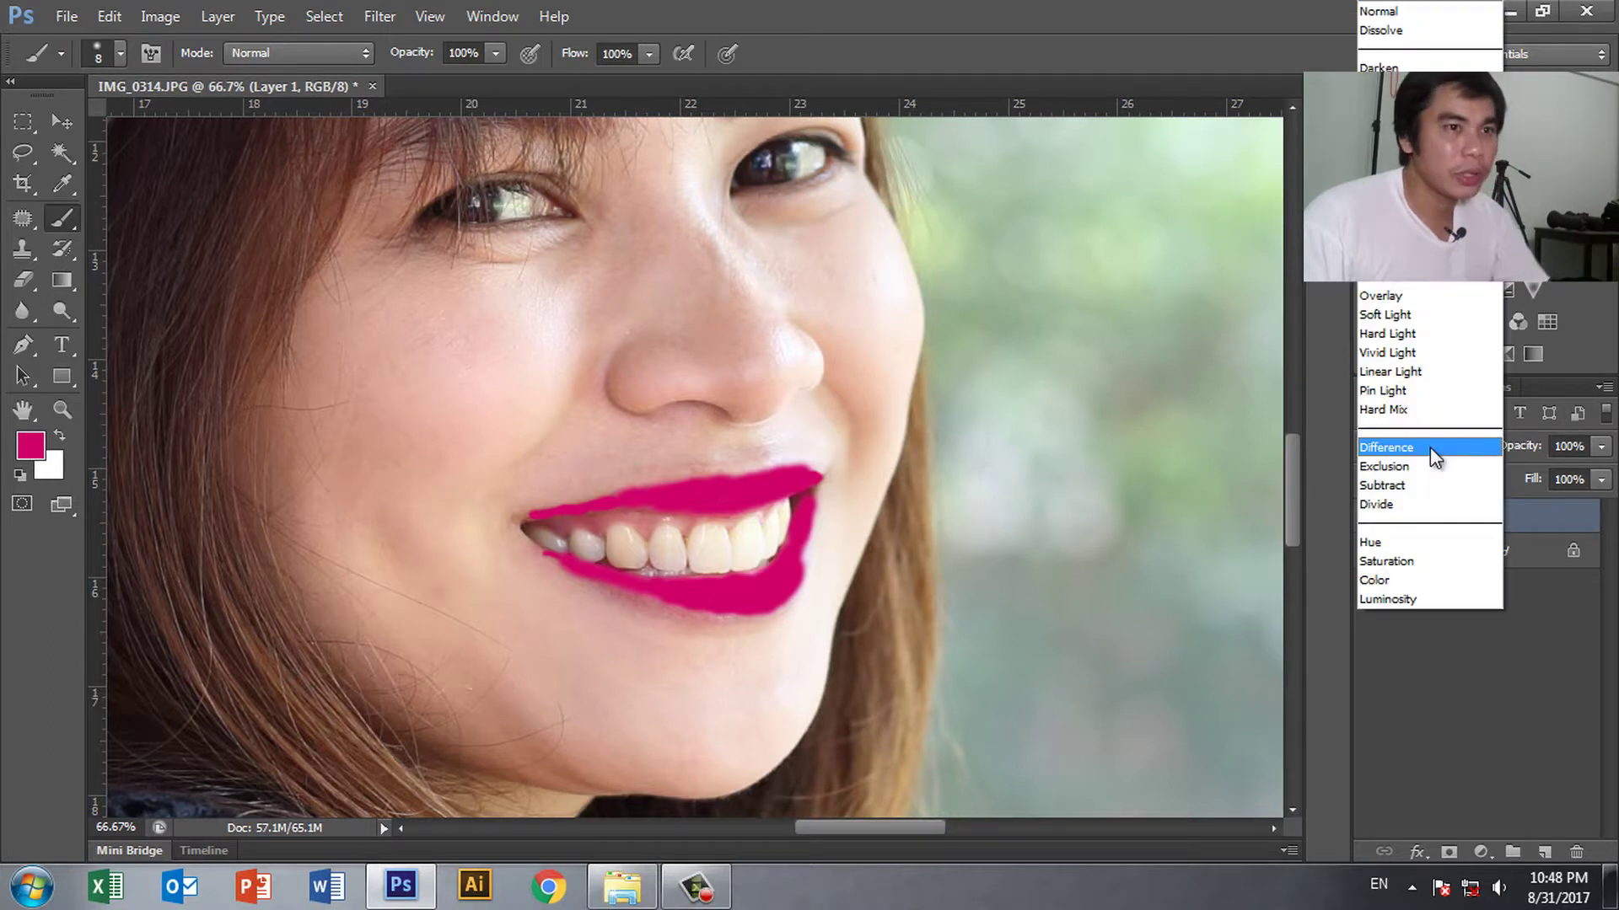
pyautogui.click(1430, 317)
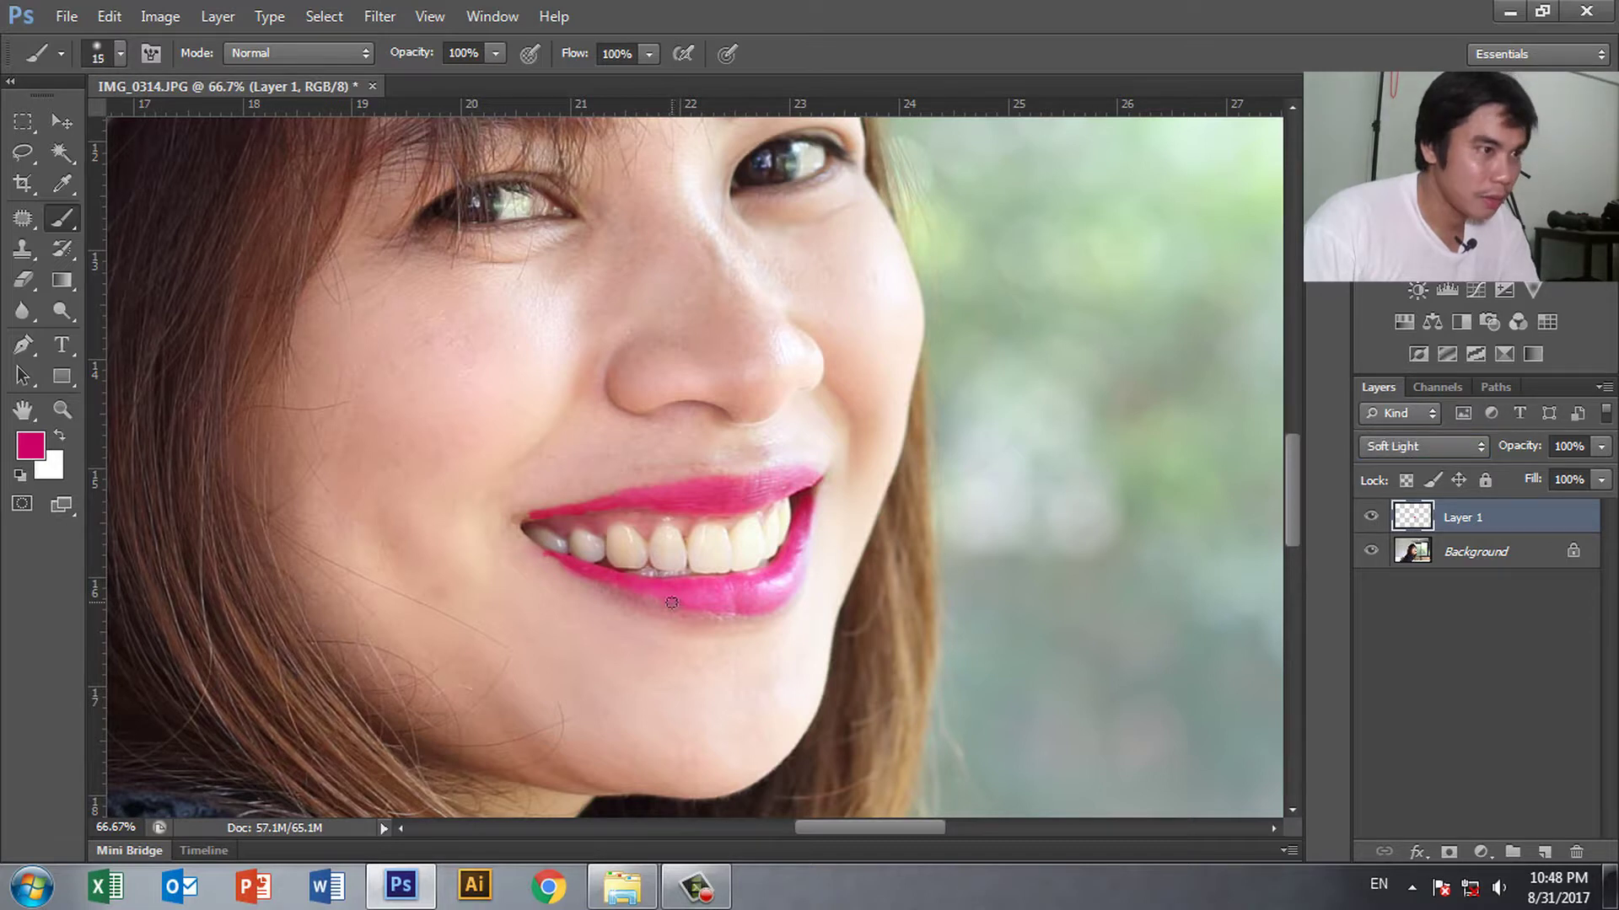
pyautogui.moveTo(672, 608); pyautogui.dragTo(704, 612)
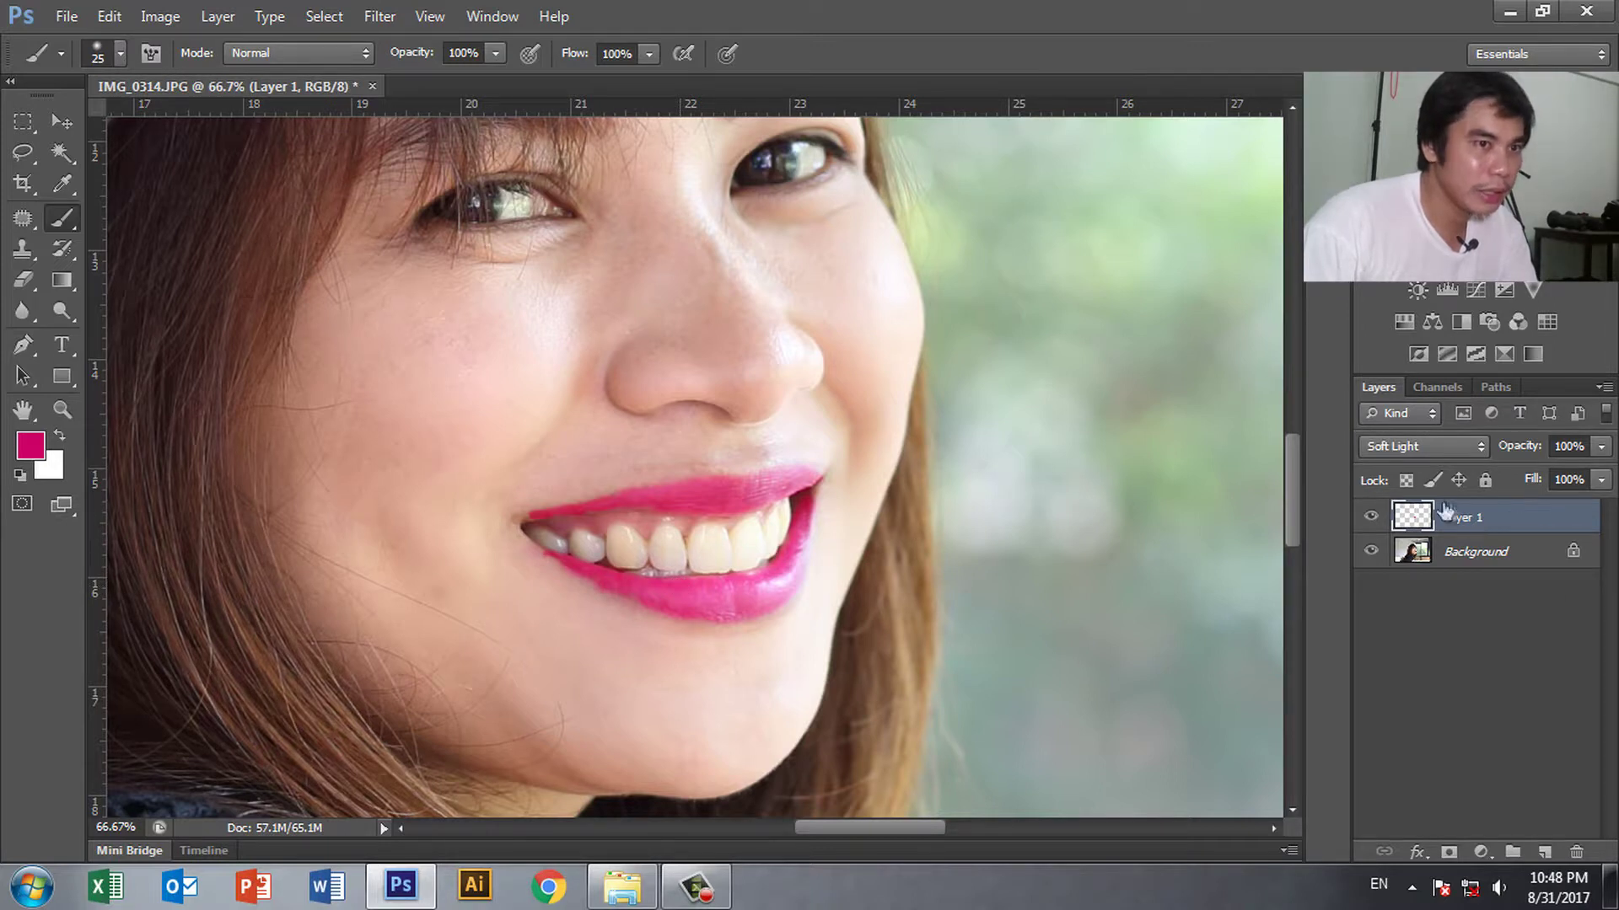
pyautogui.click(1371, 517)
pyautogui.click(1372, 517)
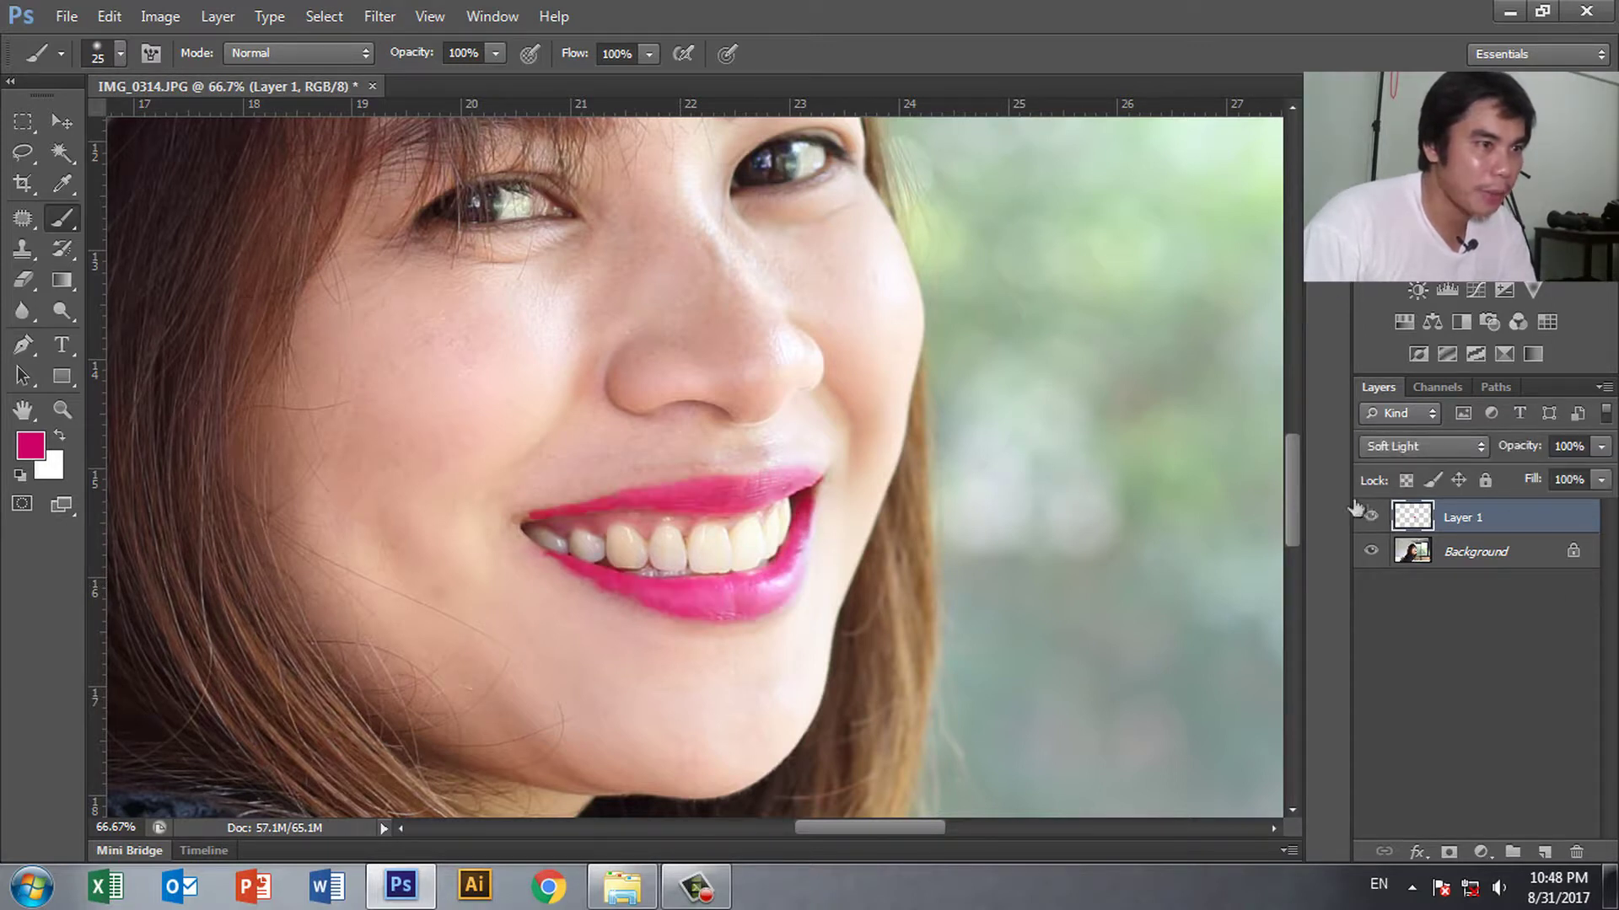
# Fade stray pink along the lip edge with a 30 px Eraser at 36% opacity
pyautogui.click(22, 280)
pyautogui.press('[')
pyautogui.press('[')
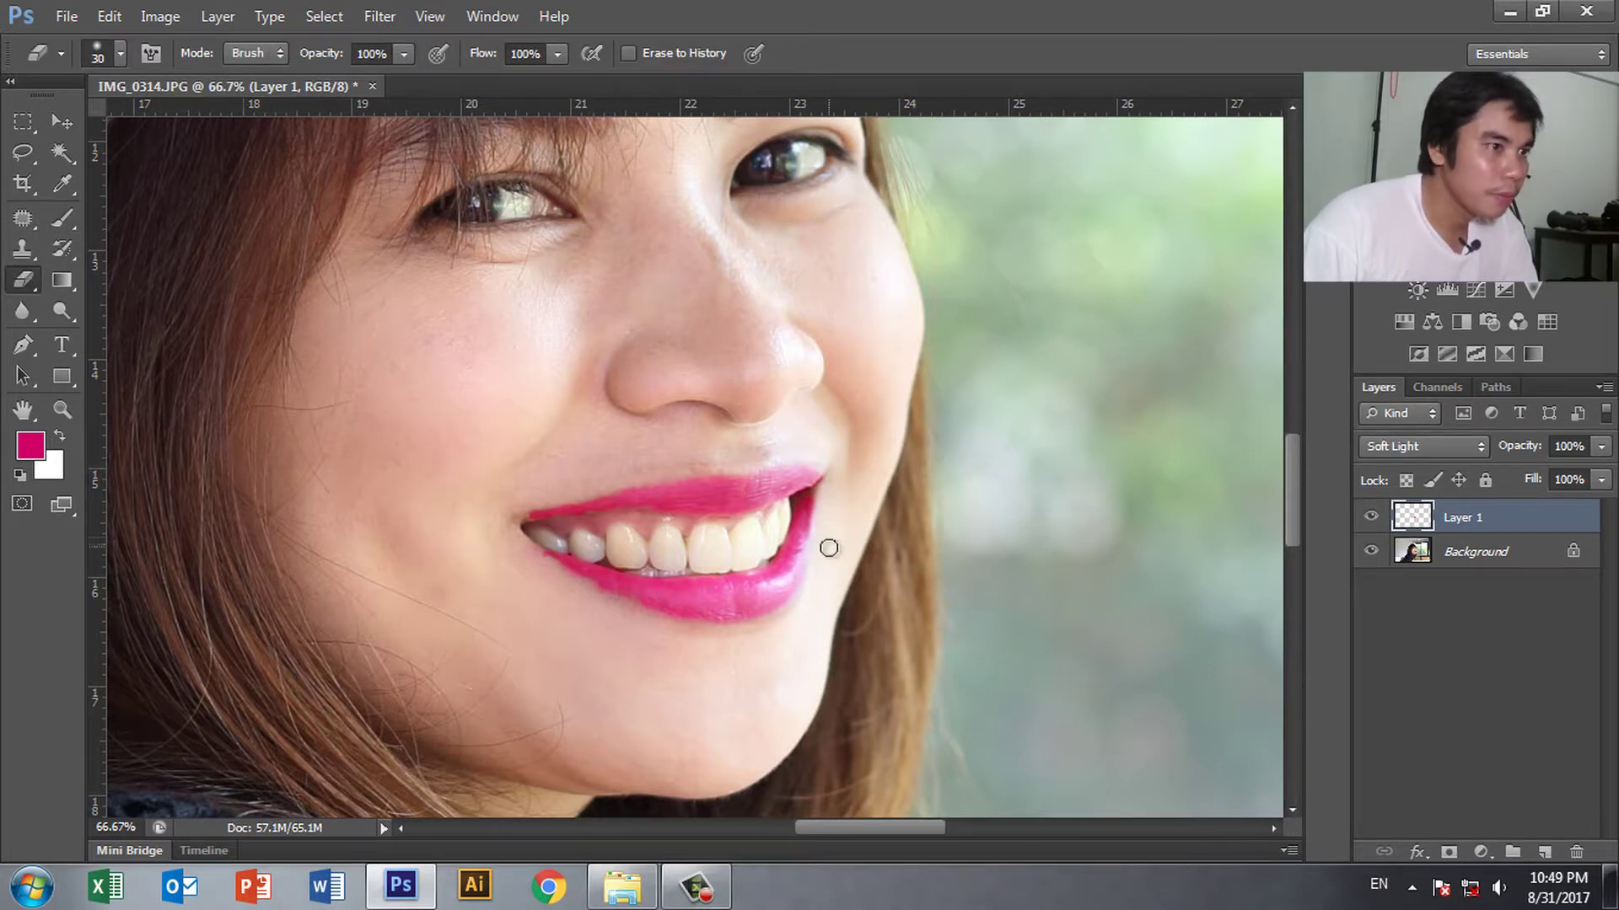
pyautogui.click(404, 53)
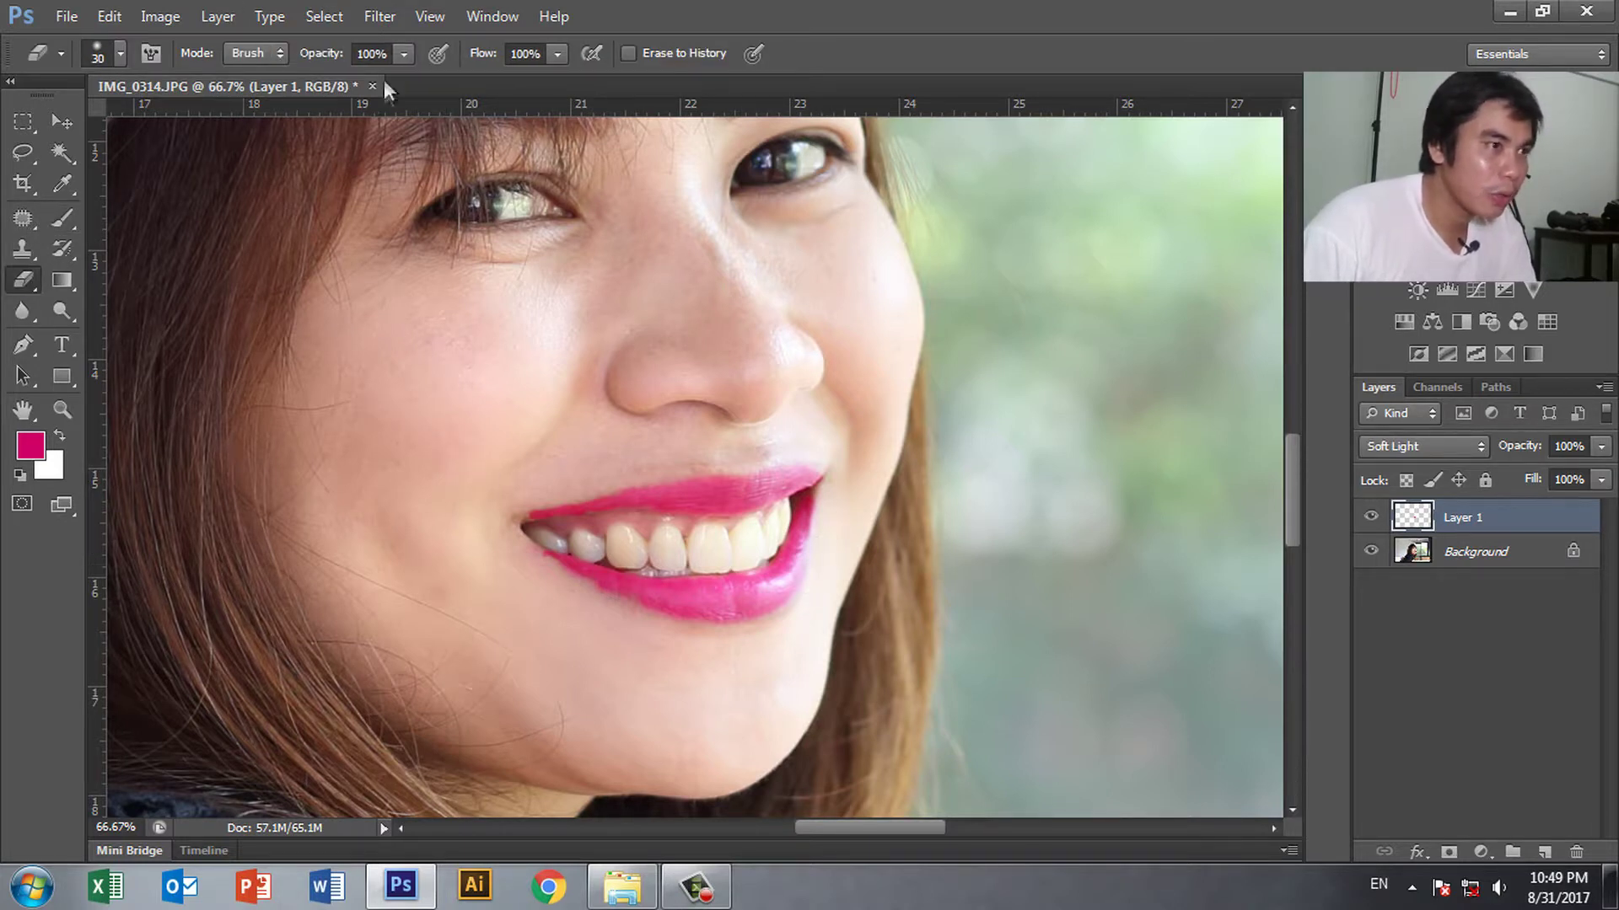
pyautogui.moveTo(404, 79); pyautogui.dragTo(326, 74)
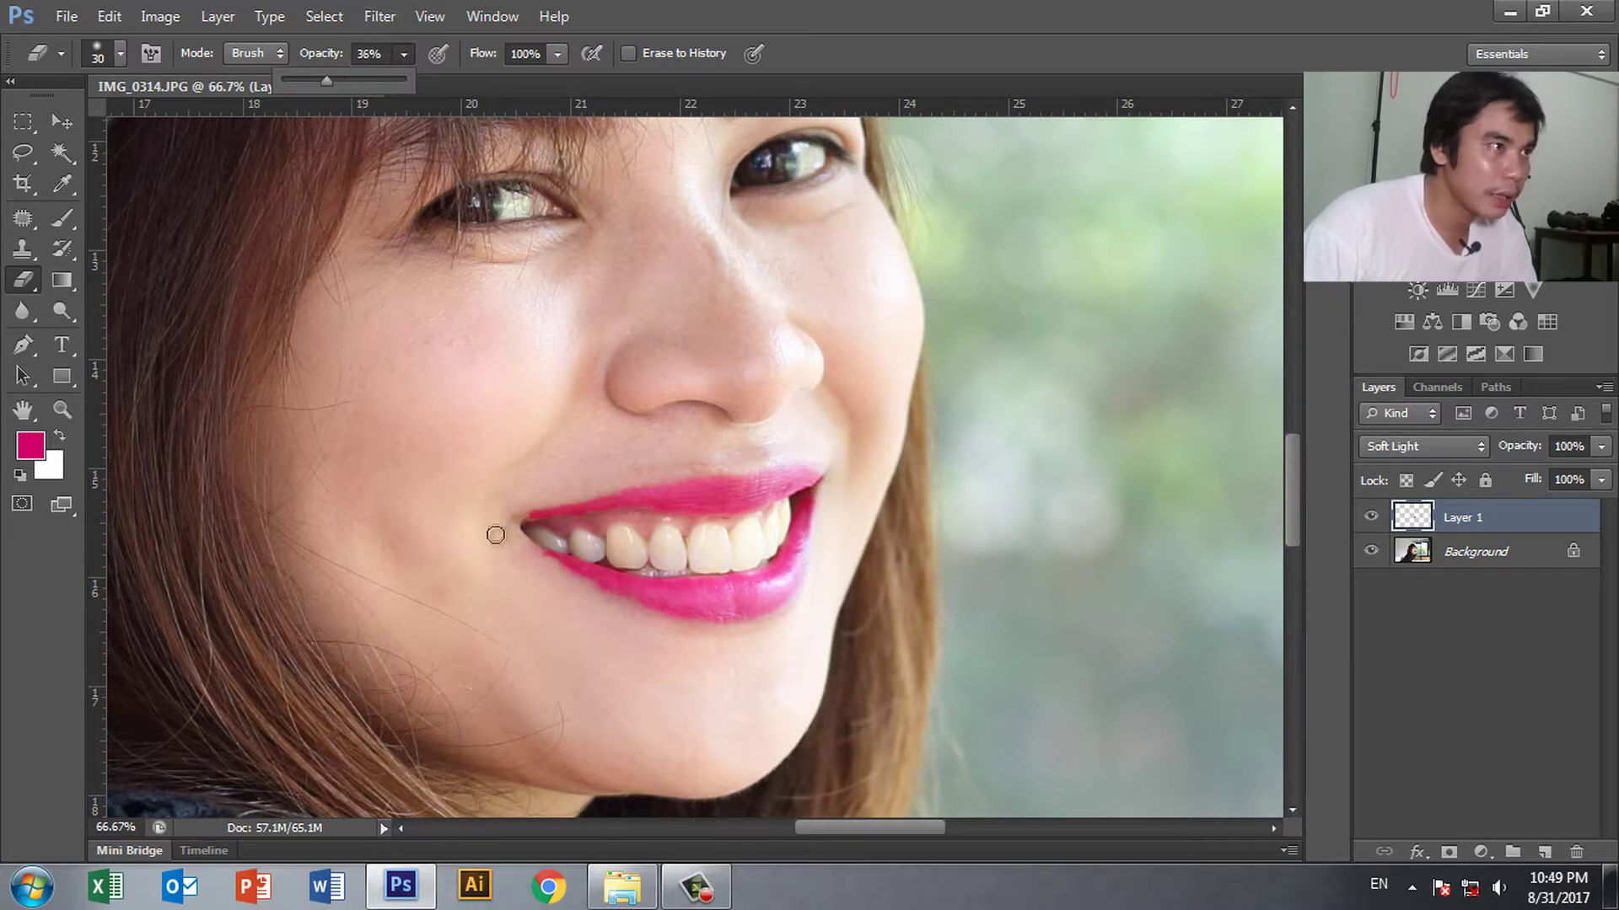
pyautogui.moveTo(543, 559)
pyautogui.mouseDown()
pyautogui.moveTo(666, 627)
pyautogui.moveTo(722, 635)
pyautogui.moveTo(797, 612)
pyautogui.mouseUp()
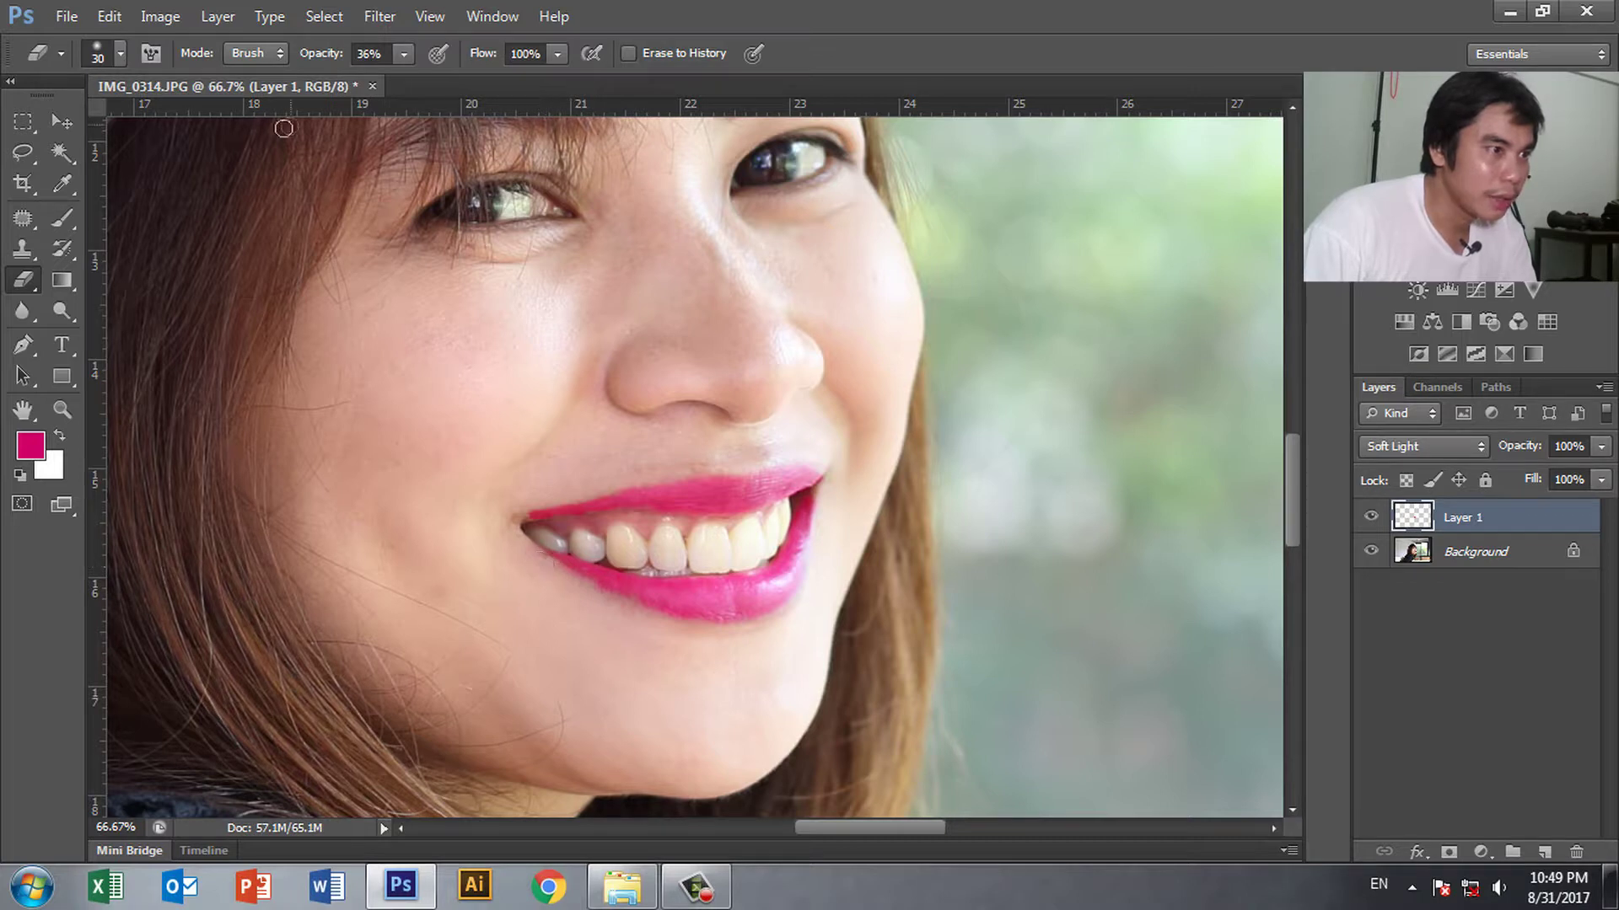
# Zoom in on the mouth and set the Eraser to 100% opacity for cleaning the edges
pyautogui.click(64, 217)
pyautogui.press('[')
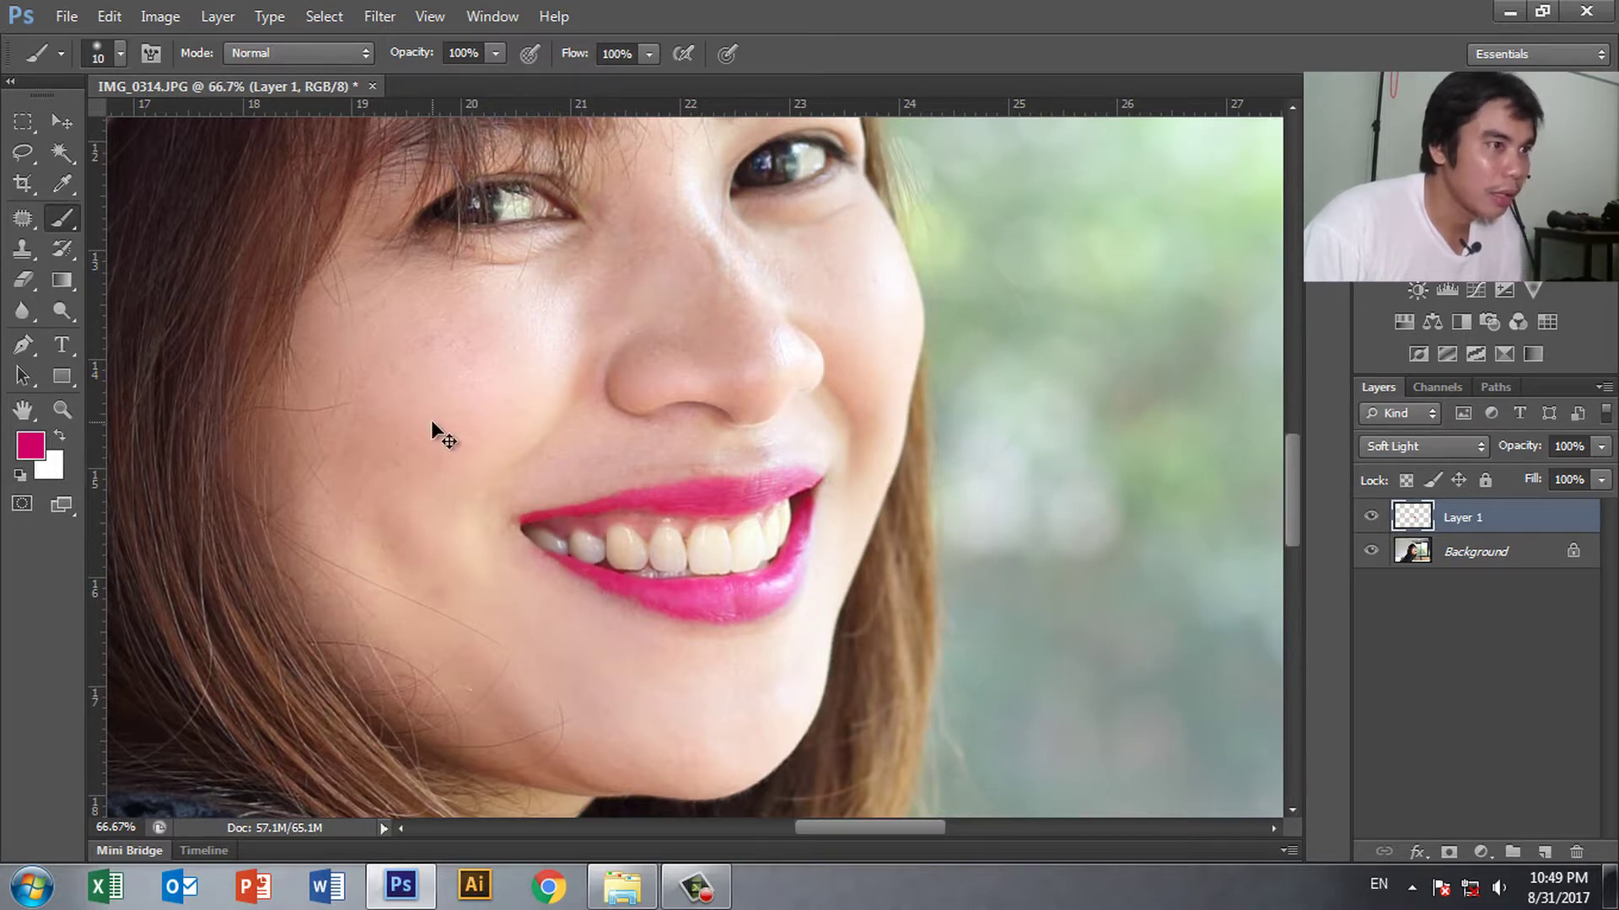
pyautogui.hotkey('ctrl', '-')
pyautogui.hotkey('ctrl', '-')
pyautogui.hotkey('ctrl', '-')
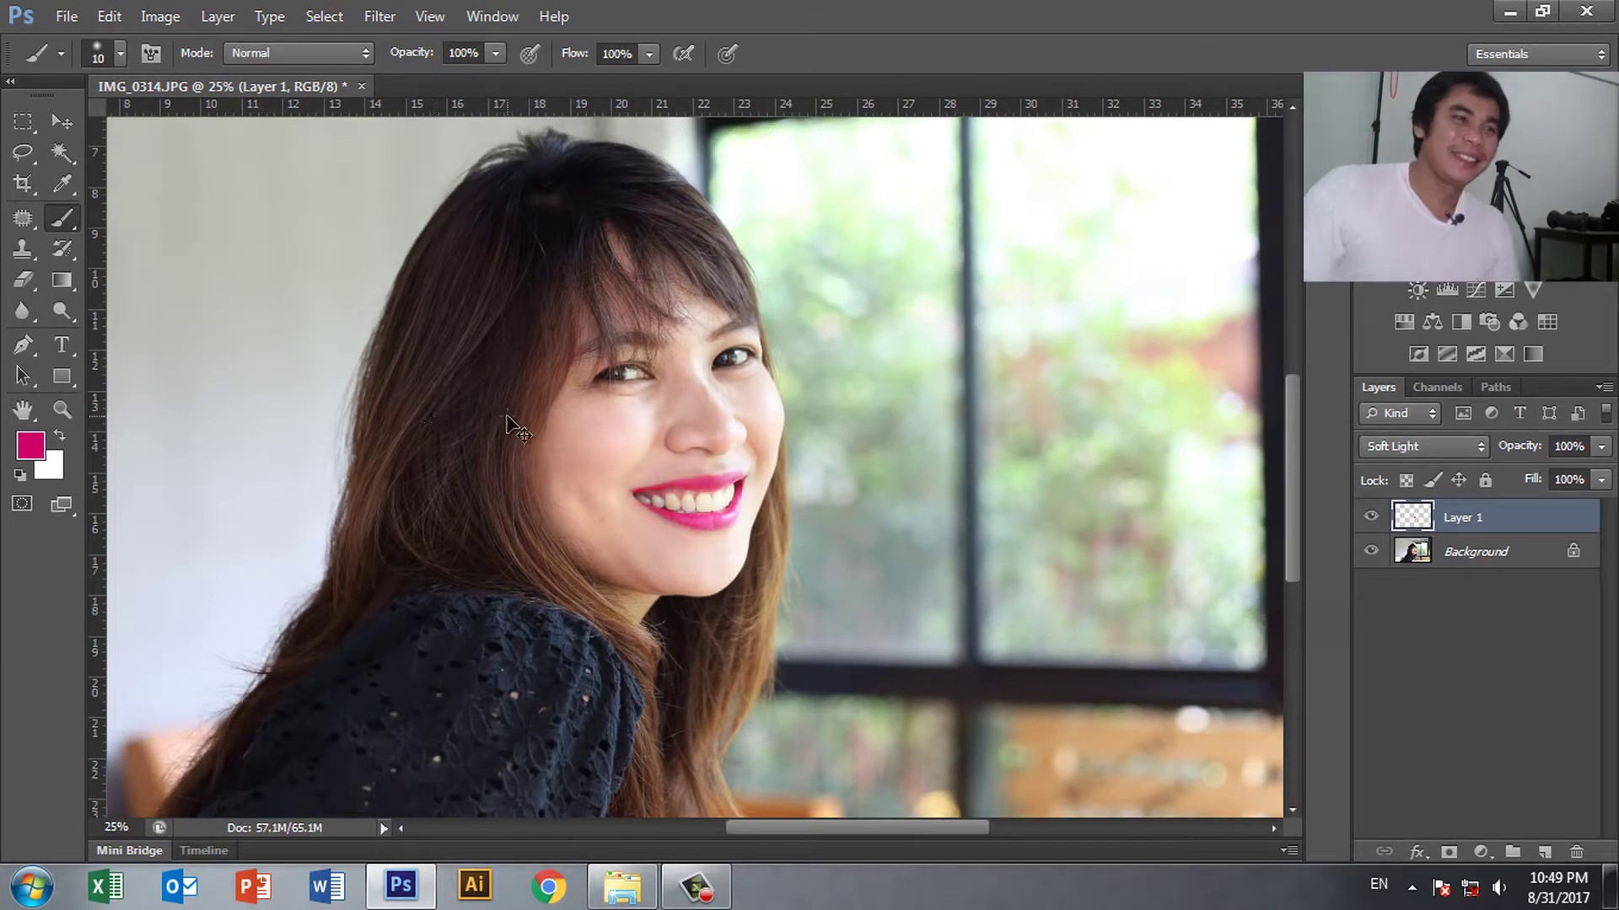
pyautogui.hotkey('ctrl', '+')
pyautogui.hotkey('ctrl', '+')
pyautogui.hotkey('ctrl', '+')
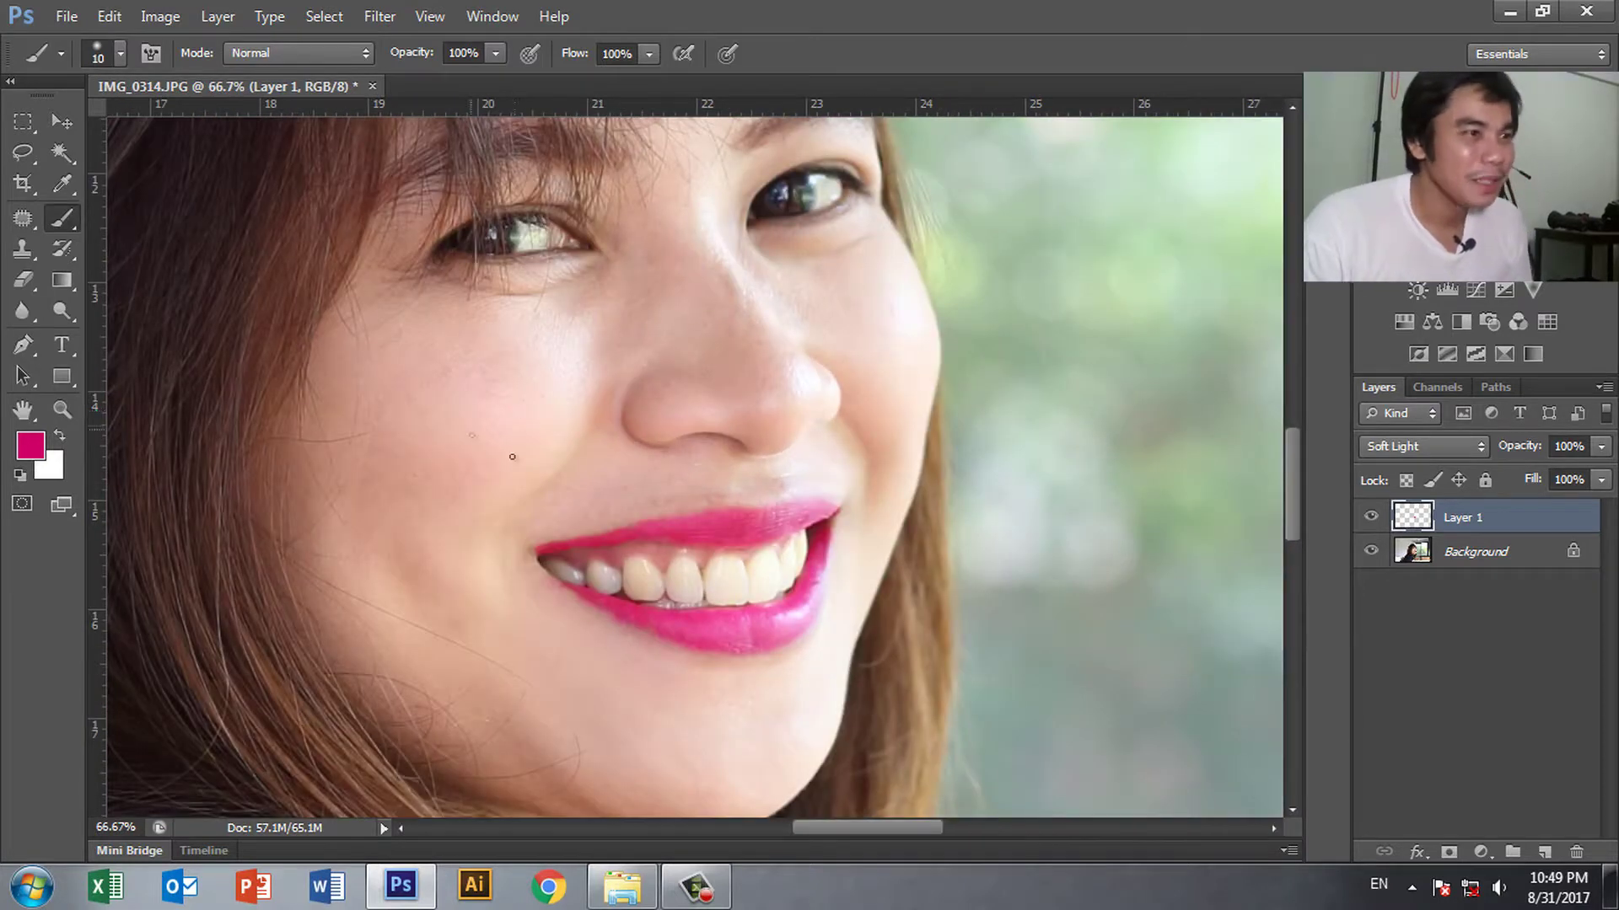
pyautogui.hotkey('ctrl', '+')
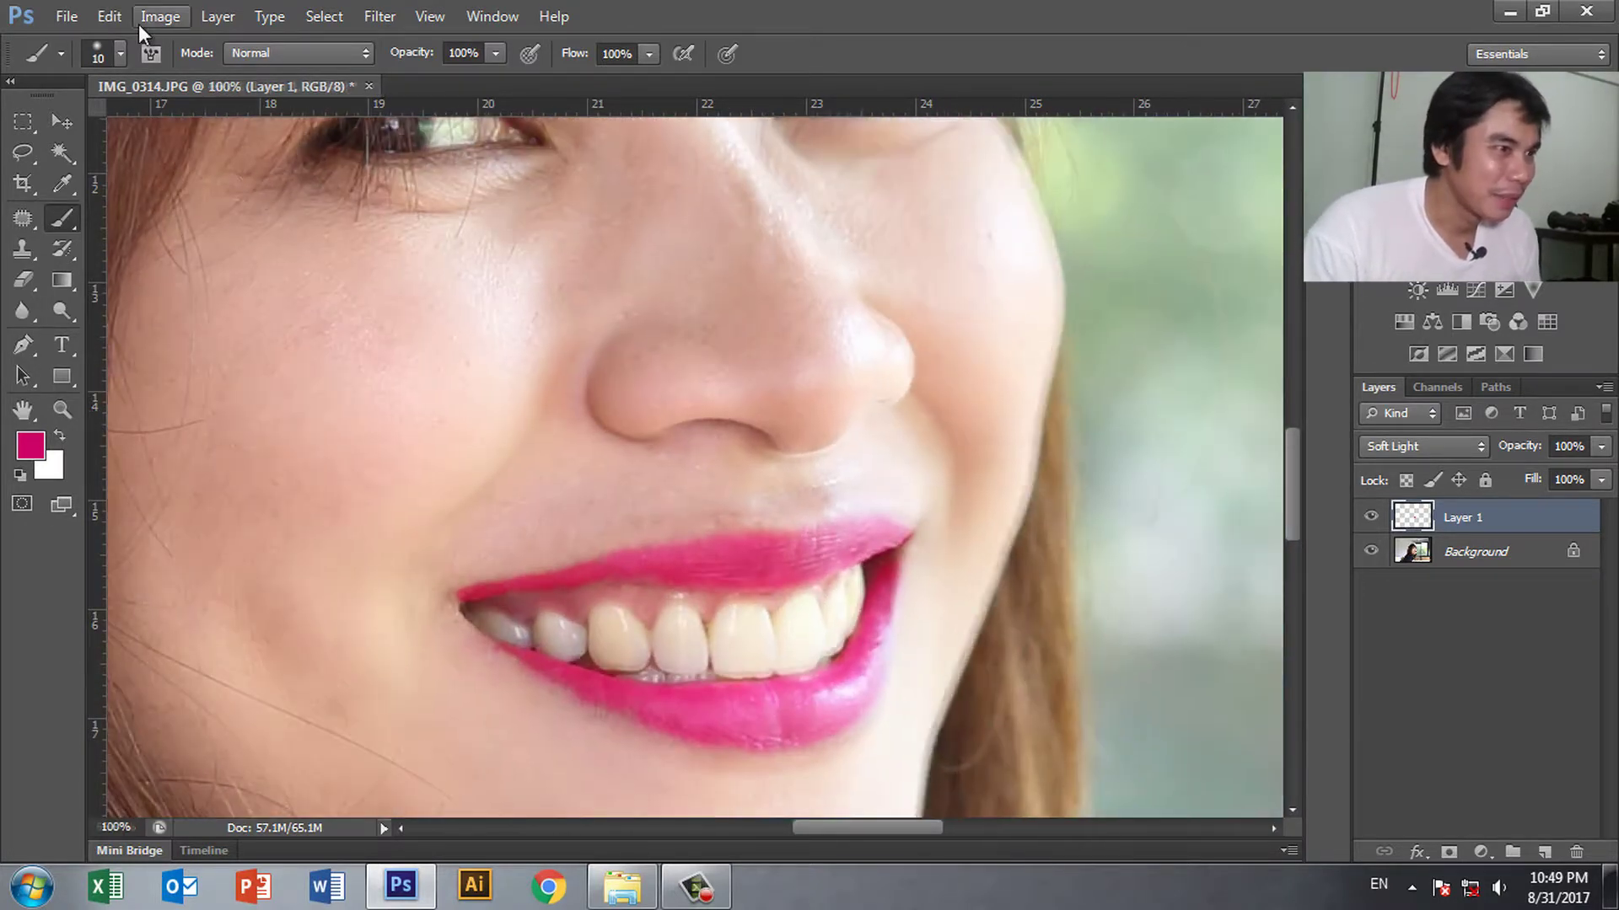
pyautogui.moveTo(290, 225); pyautogui.dragTo(270, 164)
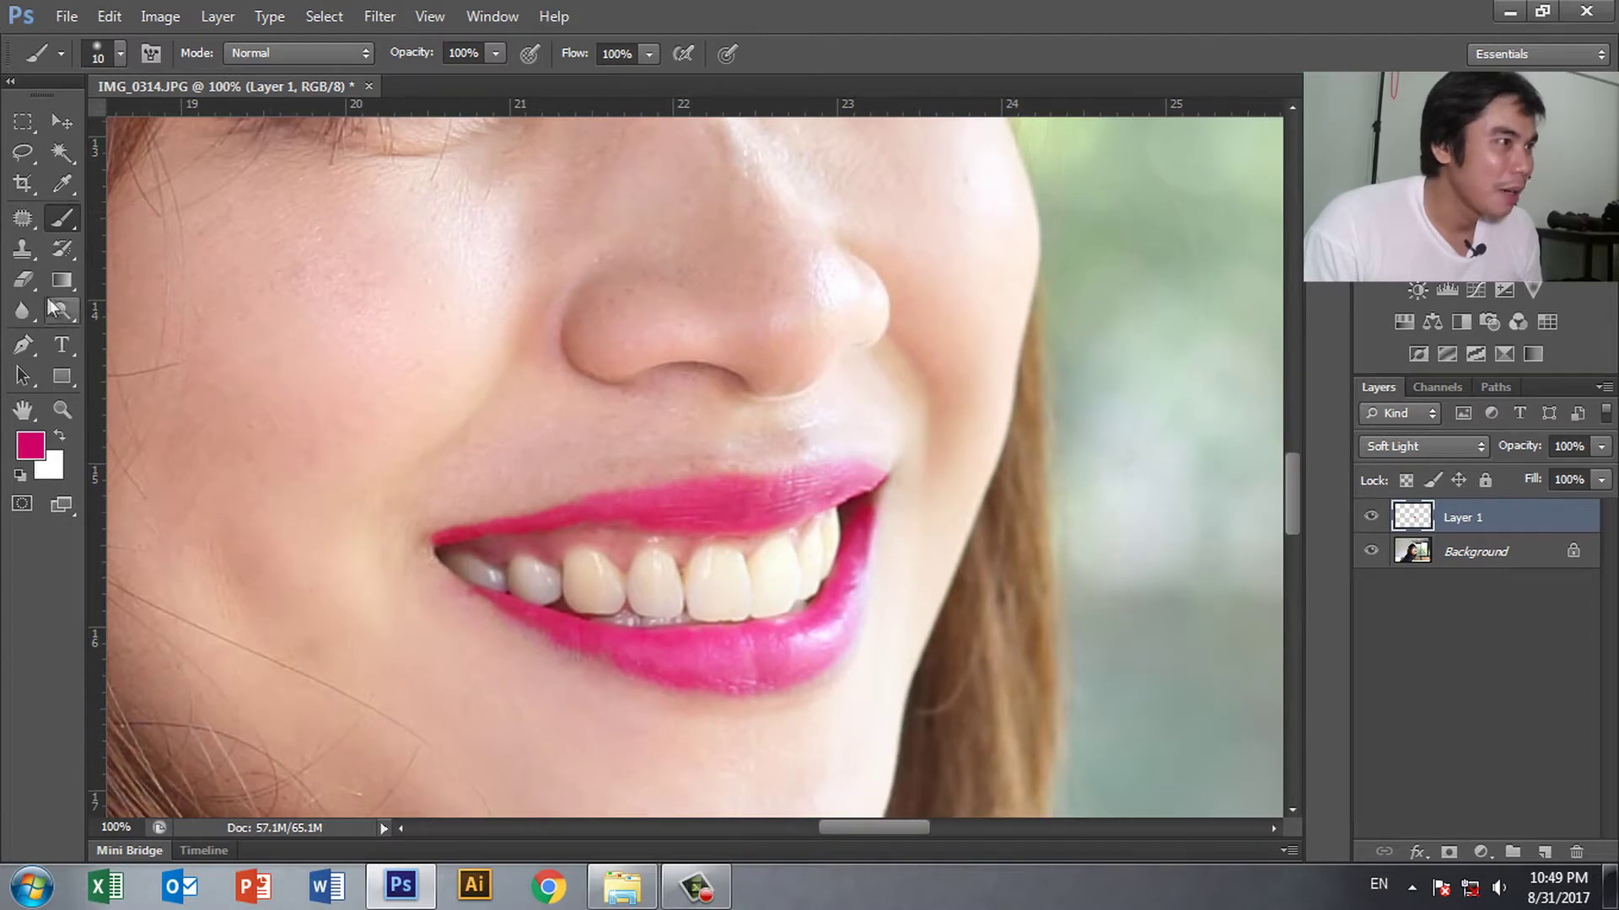
pyautogui.click(23, 279)
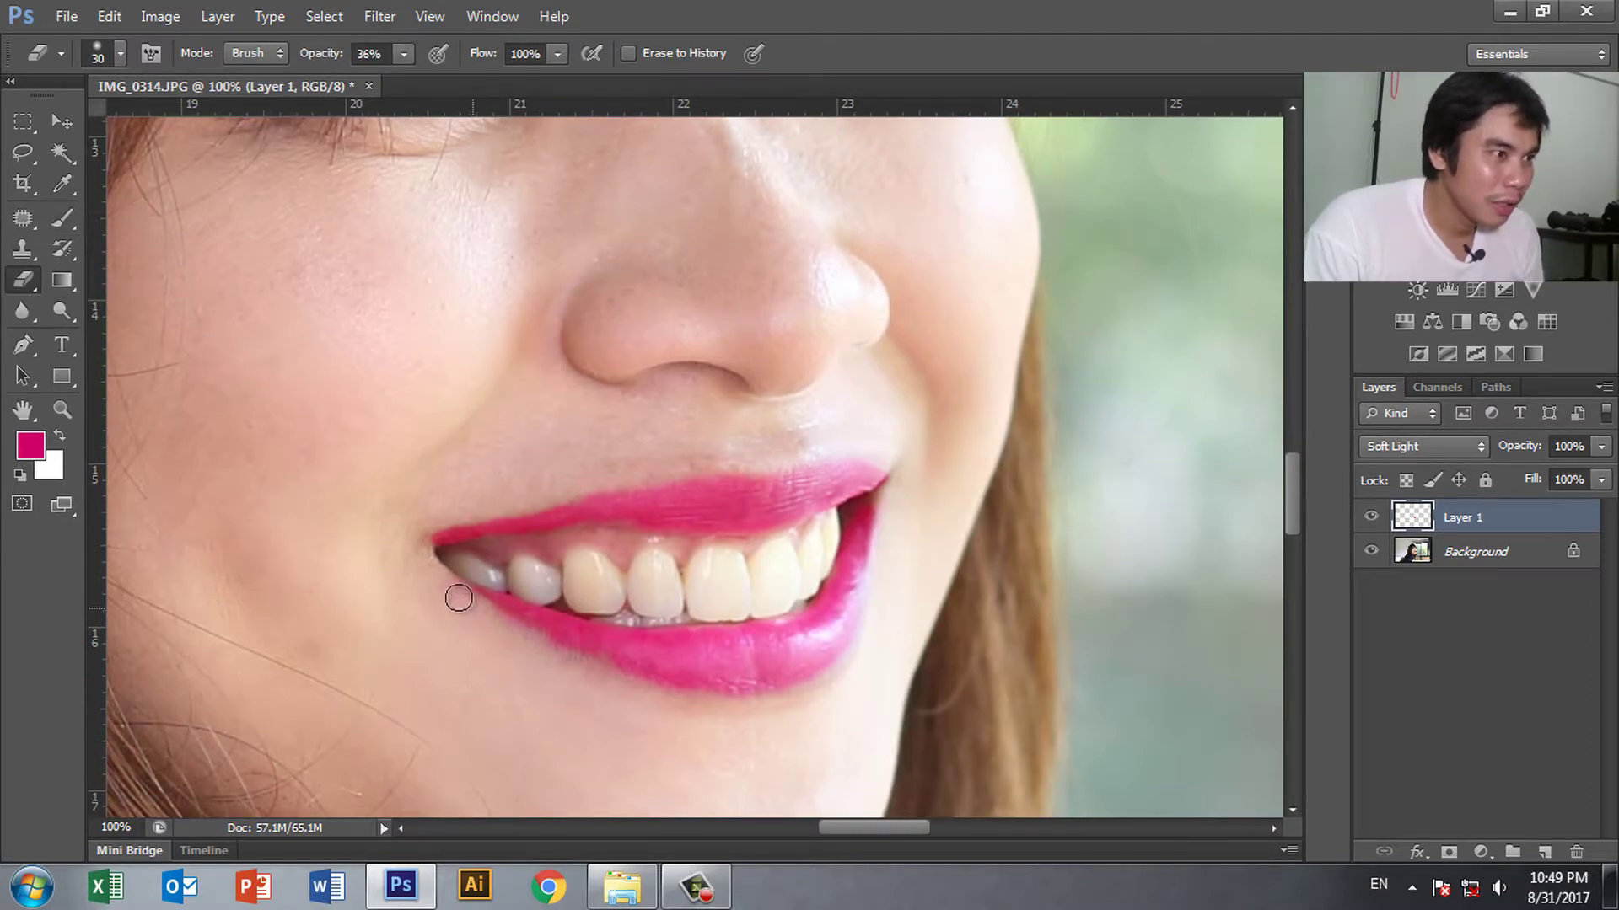
pyautogui.moveTo(405, 55); pyautogui.dragTo(493, 80)
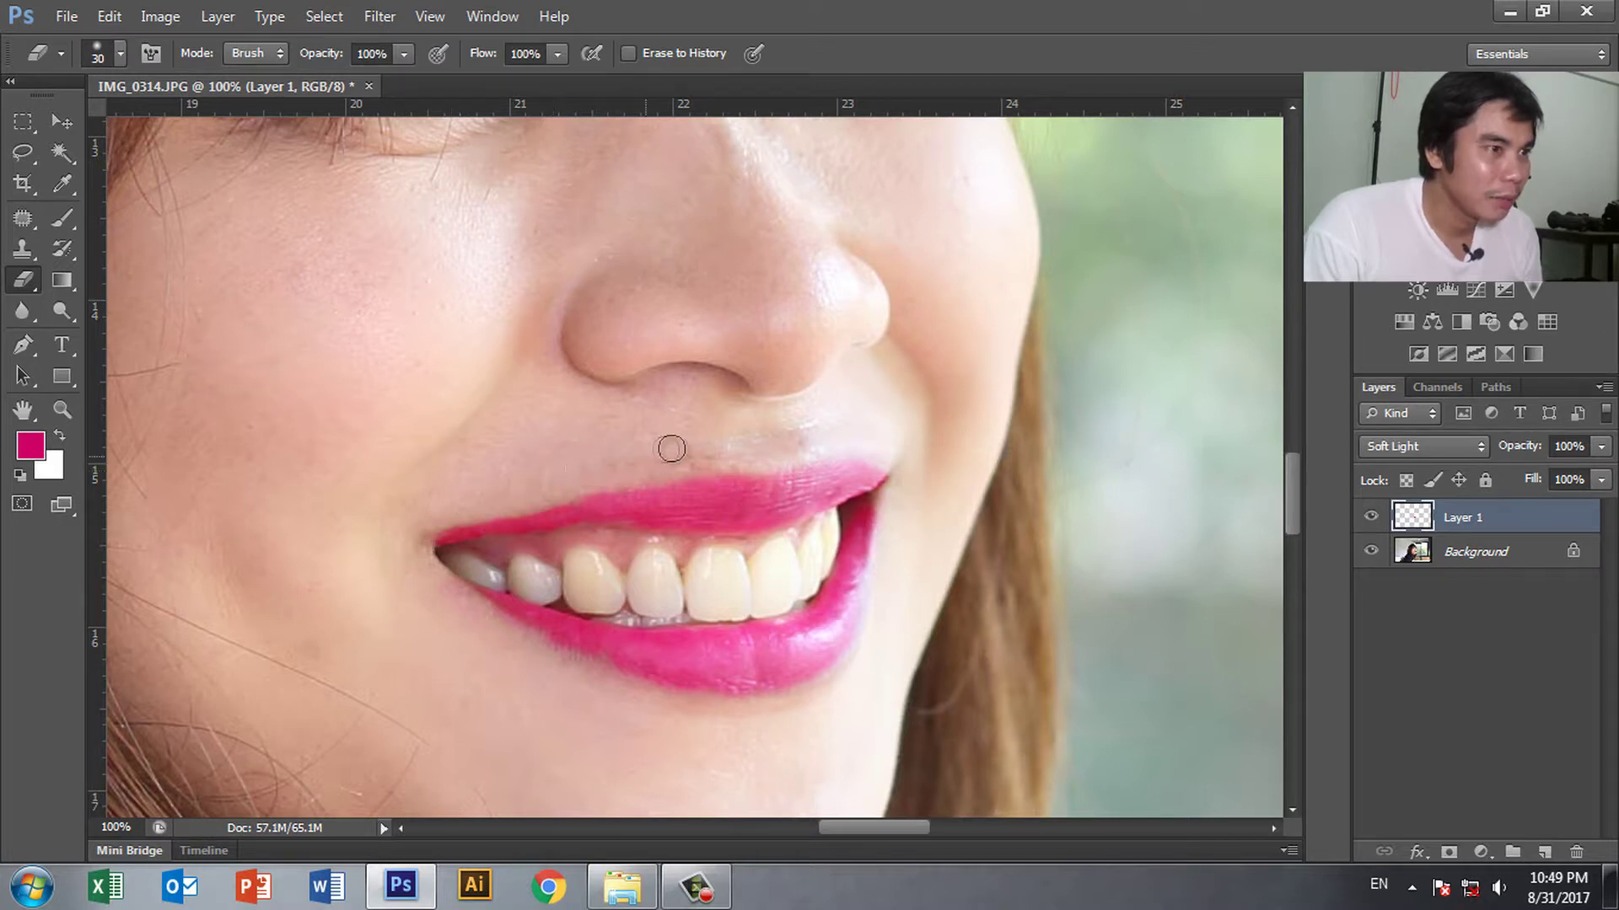
pyautogui.hotkey('ctrl', '-')
# Drop the Soft Light lip layer (Layer 1) to 50% opacity and create Layer 2 above it
pyautogui.hotkey('ctrl', '-')
pyautogui.hotkey('ctrl', '-')
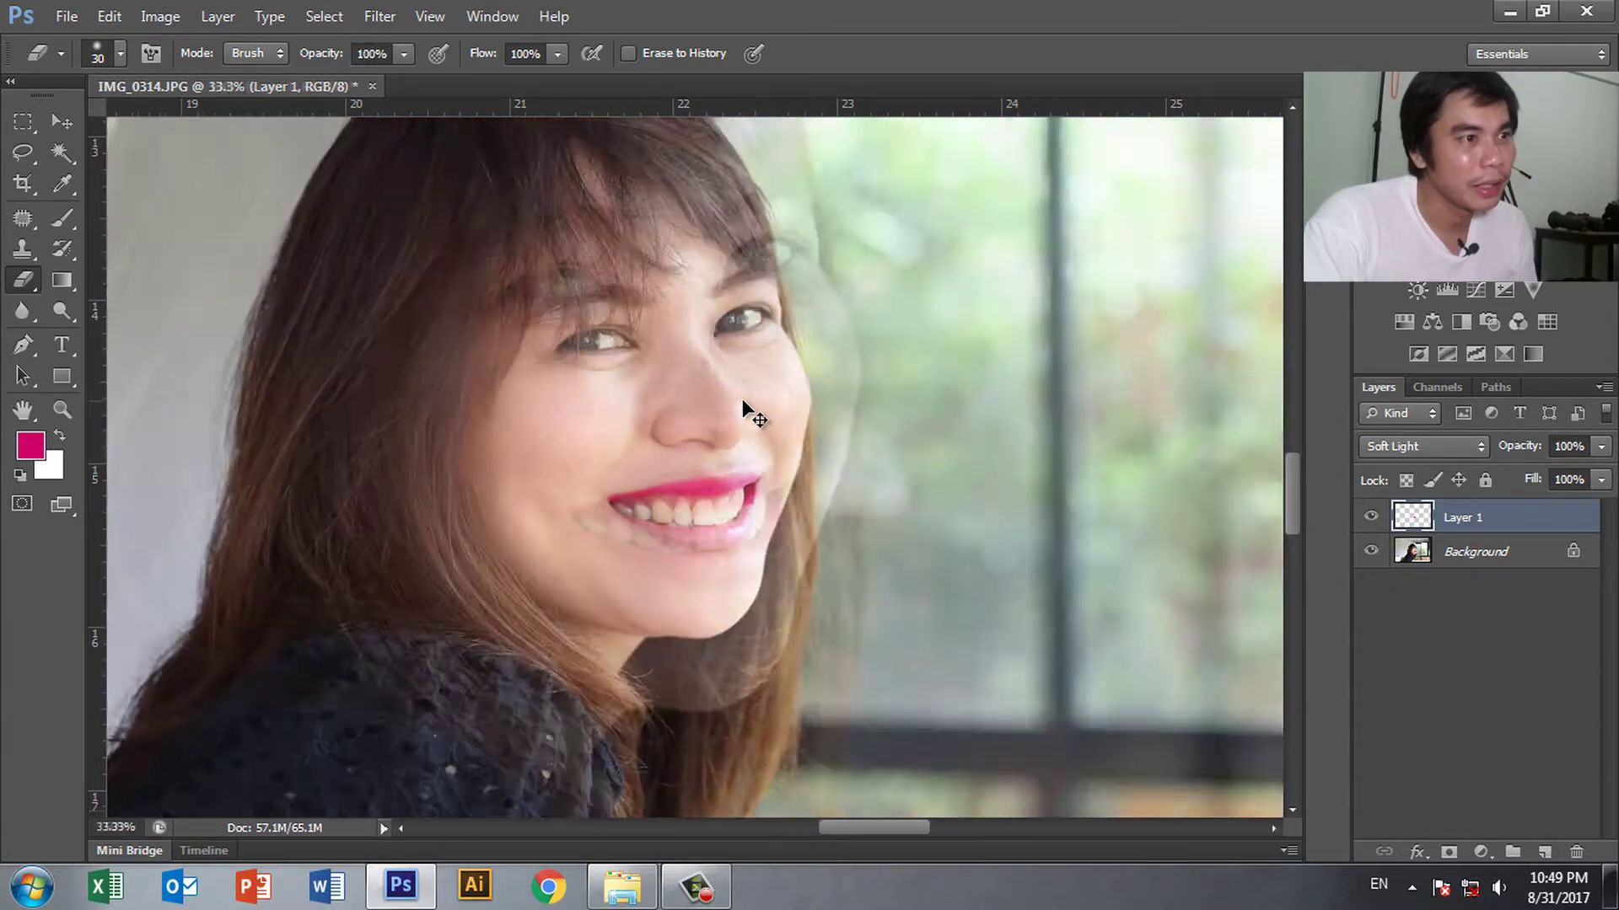
pyautogui.hotkey('ctrl', '-')
pyautogui.hotkey('ctrl', '-')
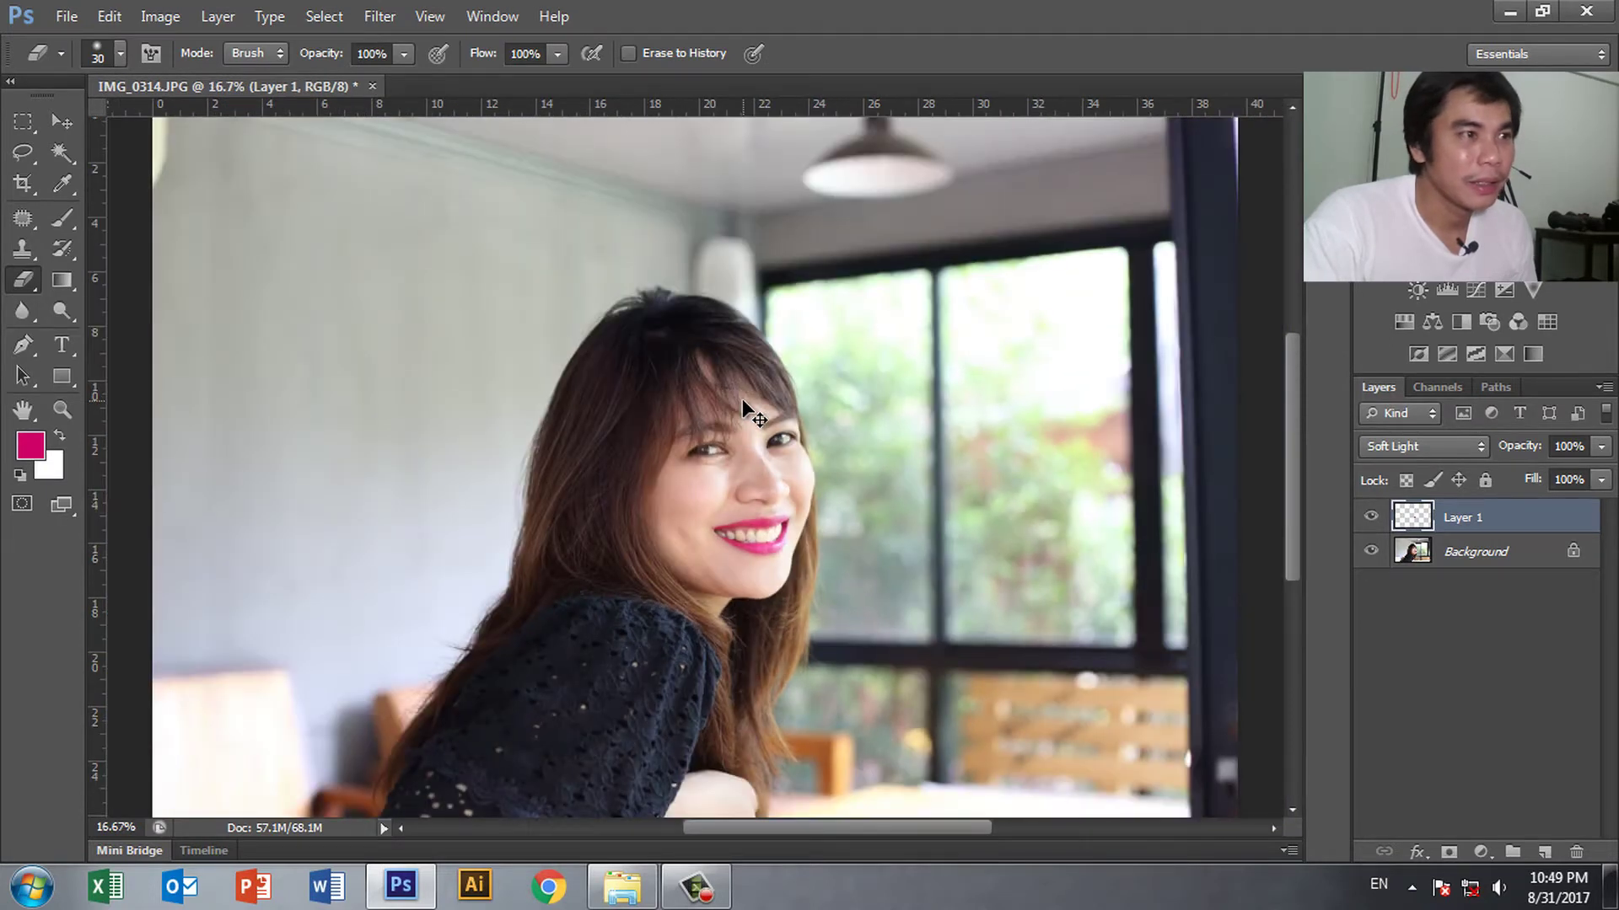
pyautogui.hotkey('ctrl', '+')
pyautogui.hotkey('ctrl', '+')
pyautogui.hotkey('ctrl', '+')
pyautogui.hotkey('ctrl', '+')
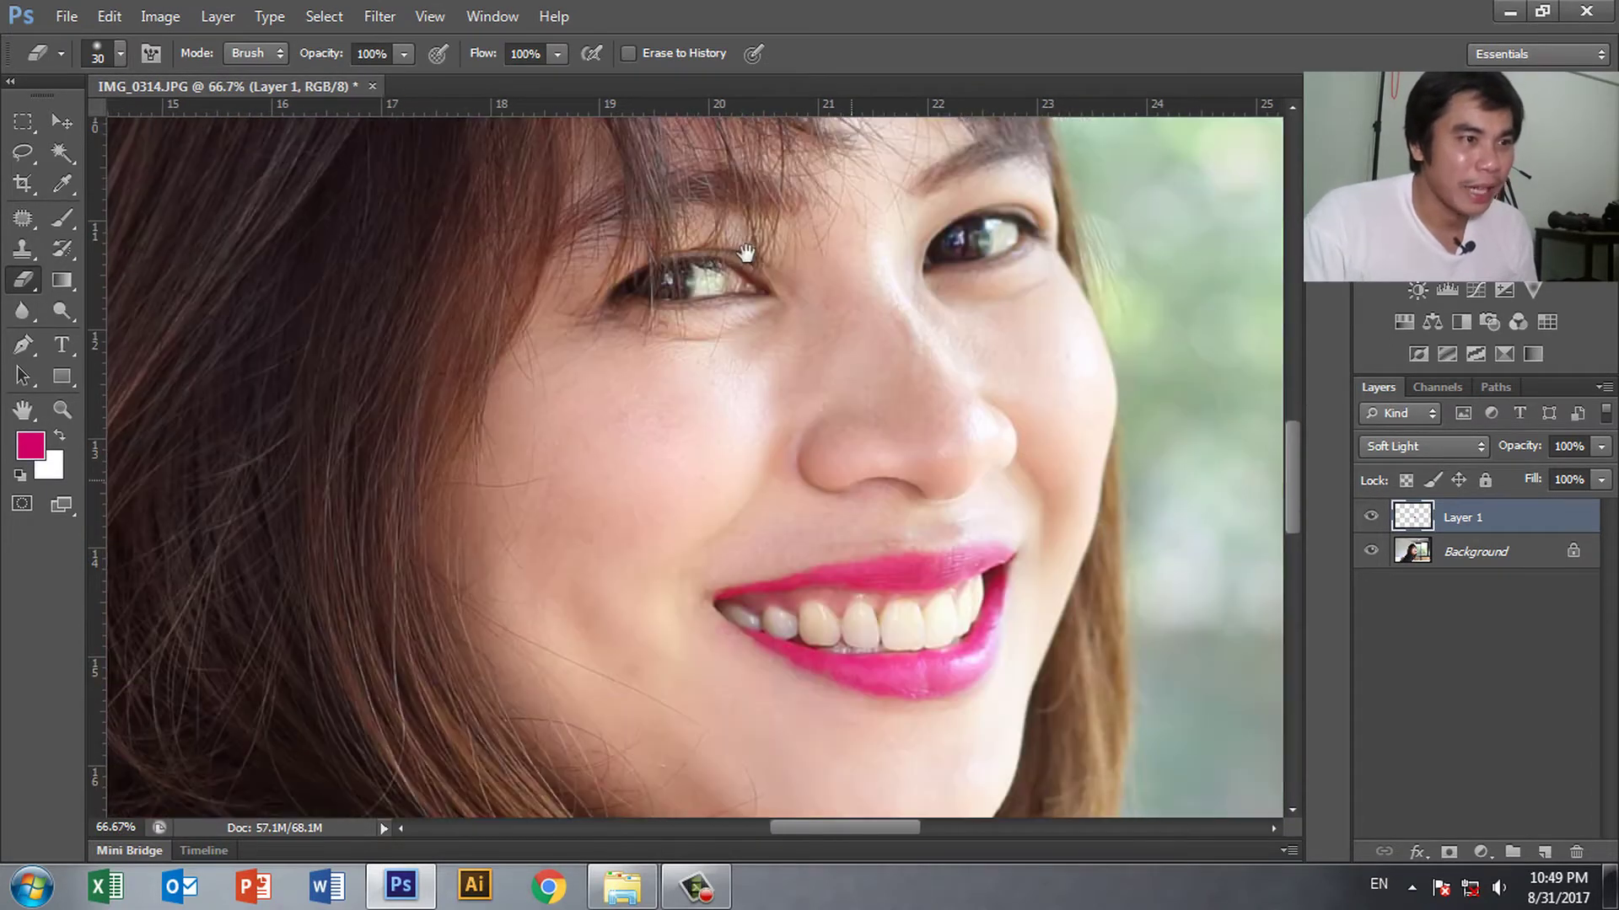
pyautogui.moveTo(795, 469); pyautogui.dragTo(800, 365)
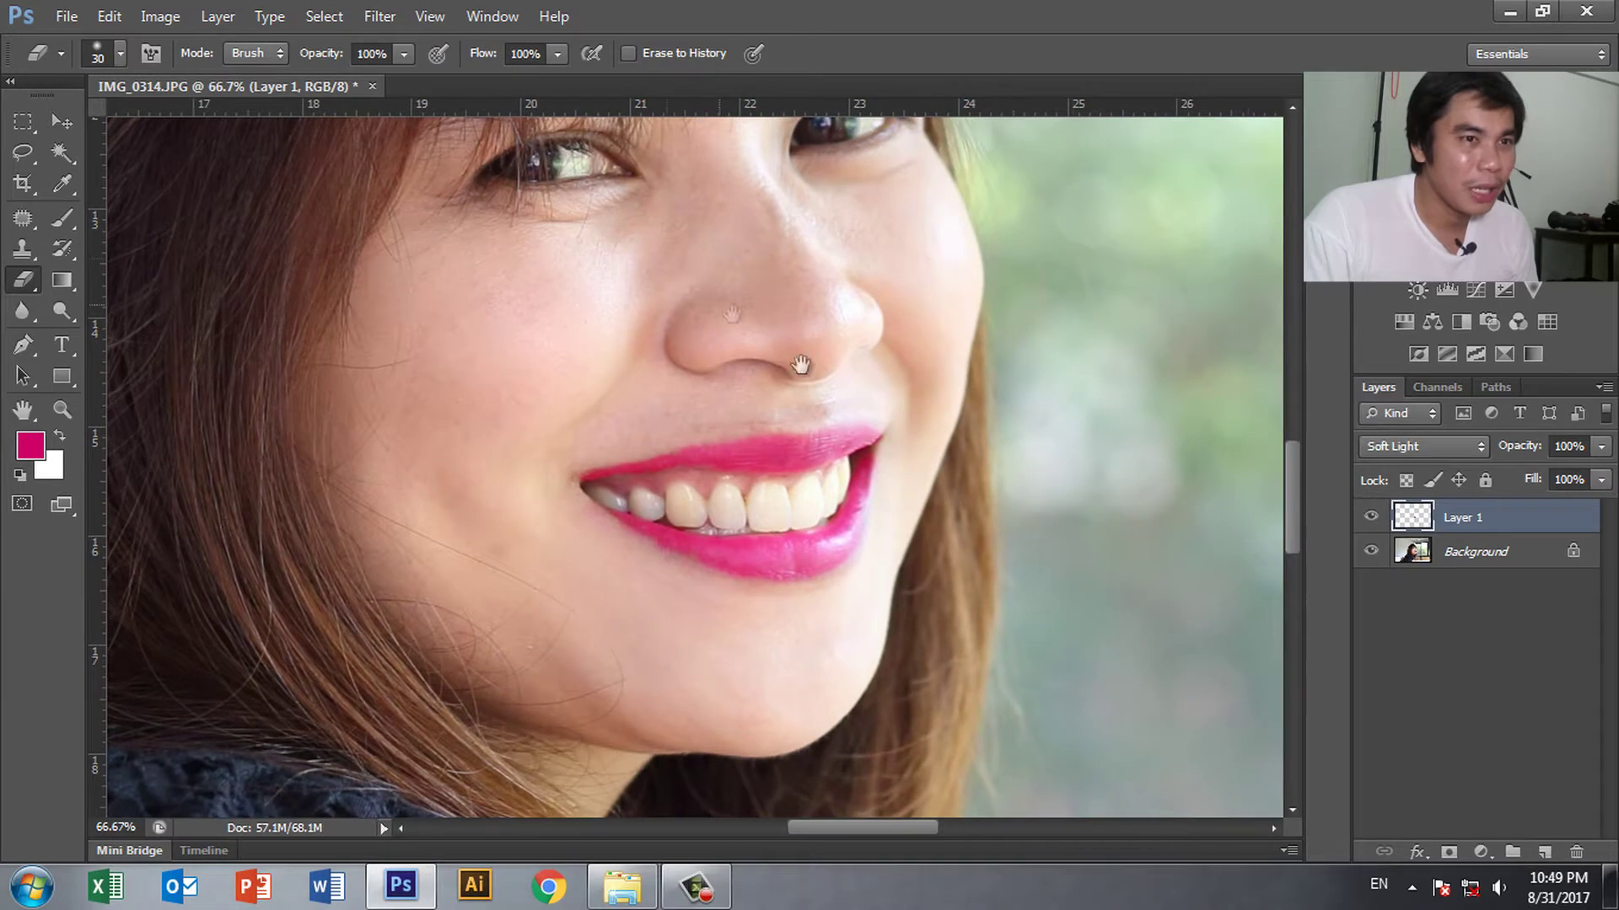
pyautogui.moveTo(1601, 446)
pyautogui.mouseDown()
pyautogui.moveTo(1540, 479)
pyautogui.moveTo(1556, 467)
pyautogui.mouseUp()
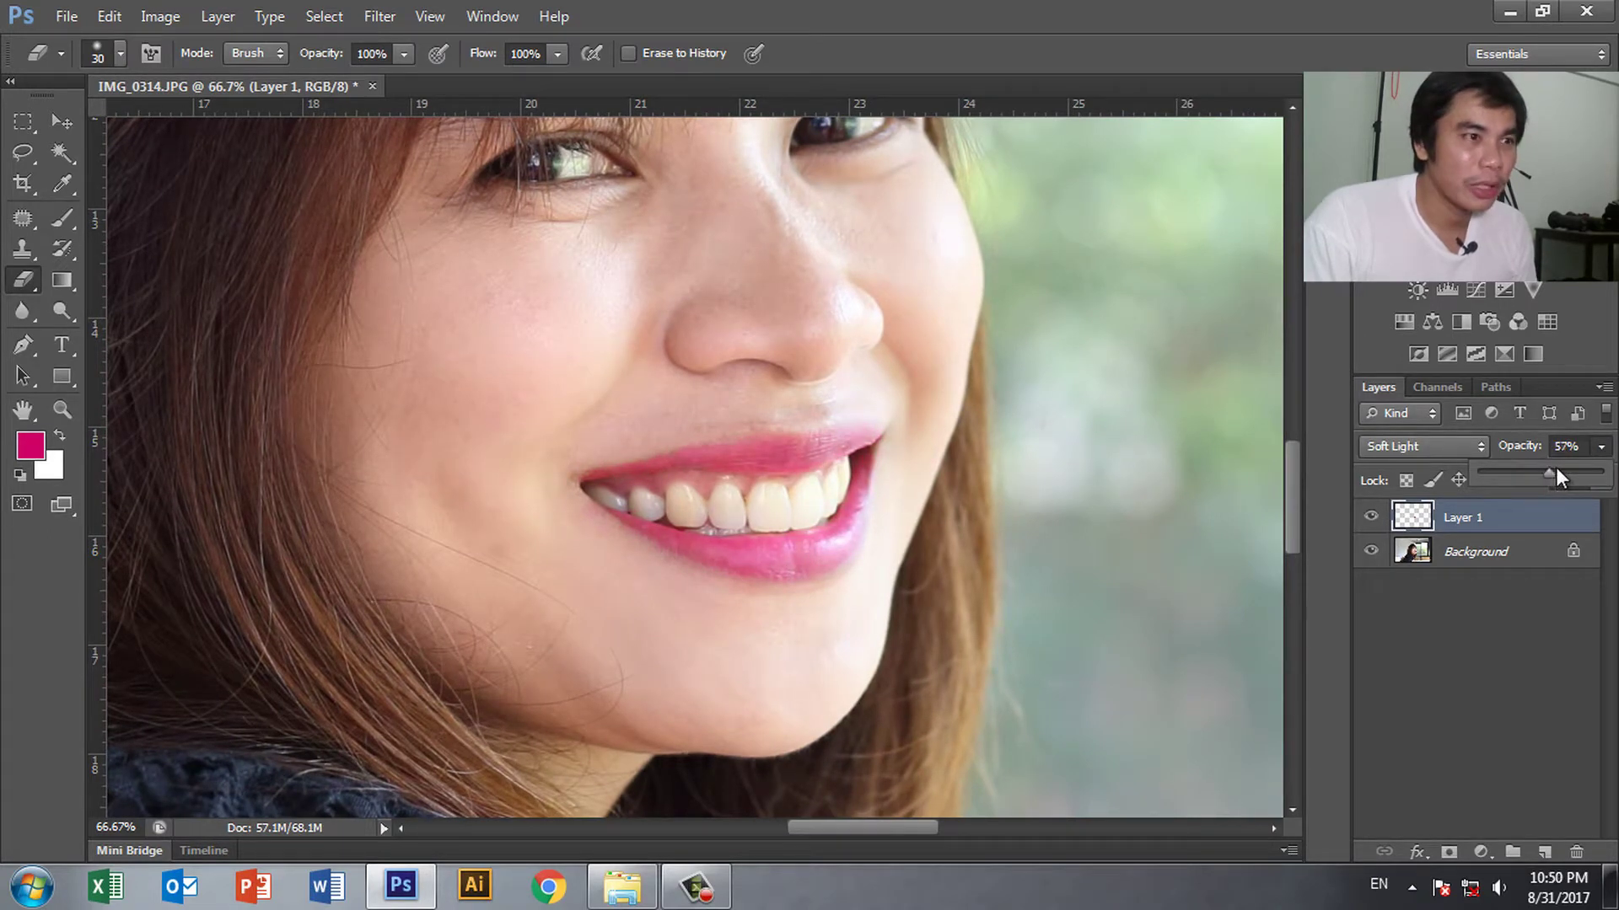
pyautogui.hotkey('ctrl', '-')
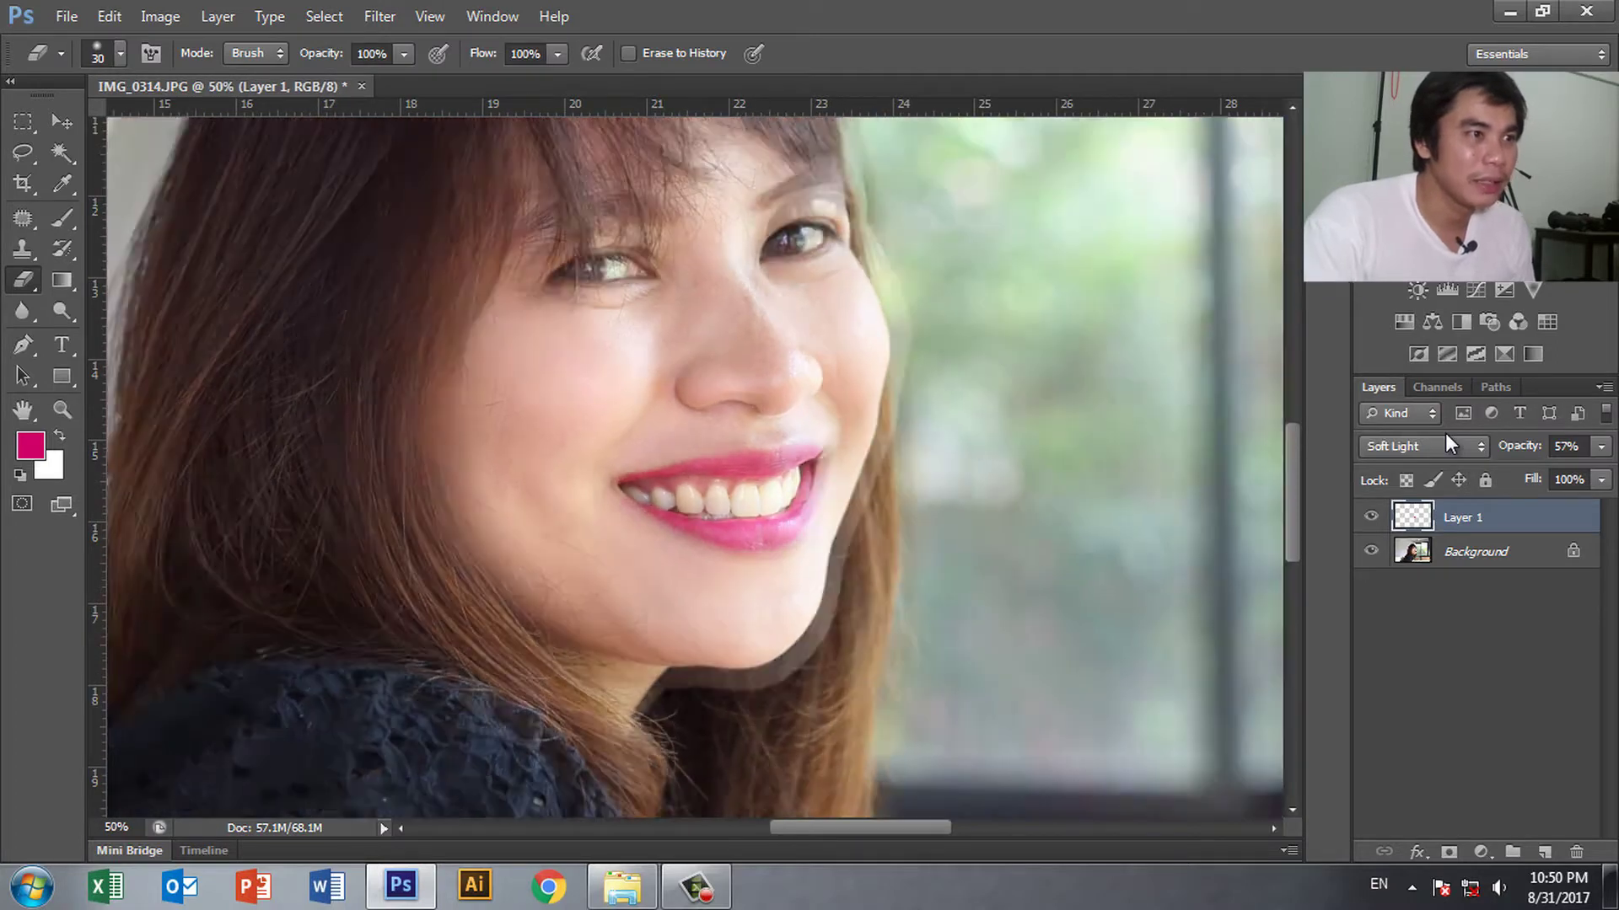
pyautogui.hotkey('ctrl', '-')
pyautogui.hotkey('ctrl', '-')
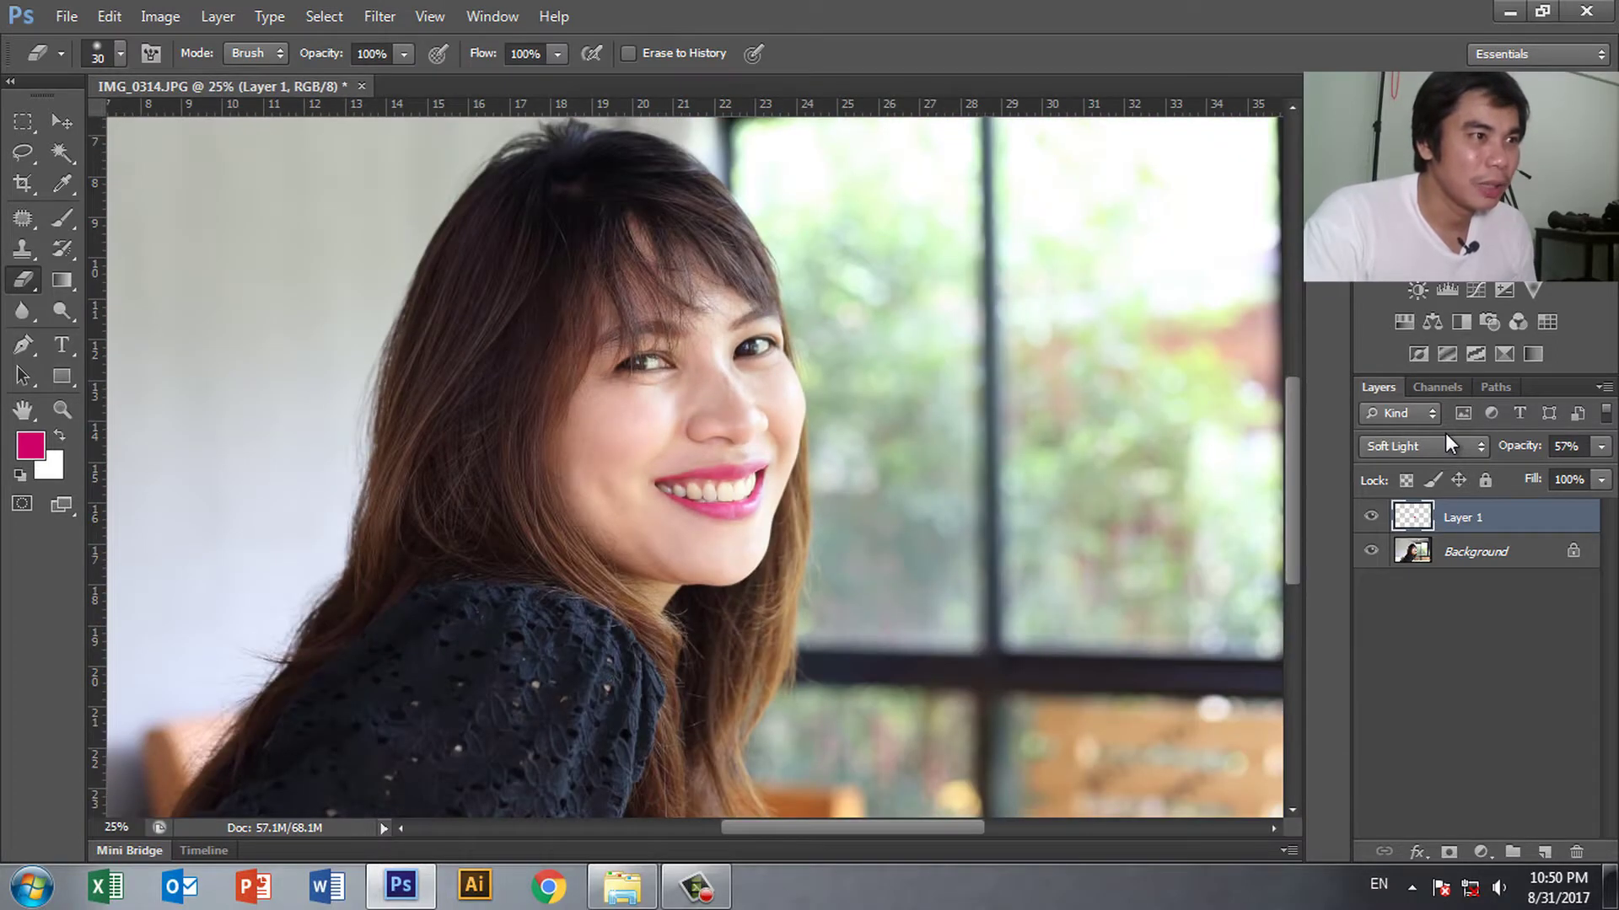
pyautogui.hotkey('ctrl', '+')
pyautogui.hotkey('ctrl', '+')
pyautogui.hotkey('ctrl', '+')
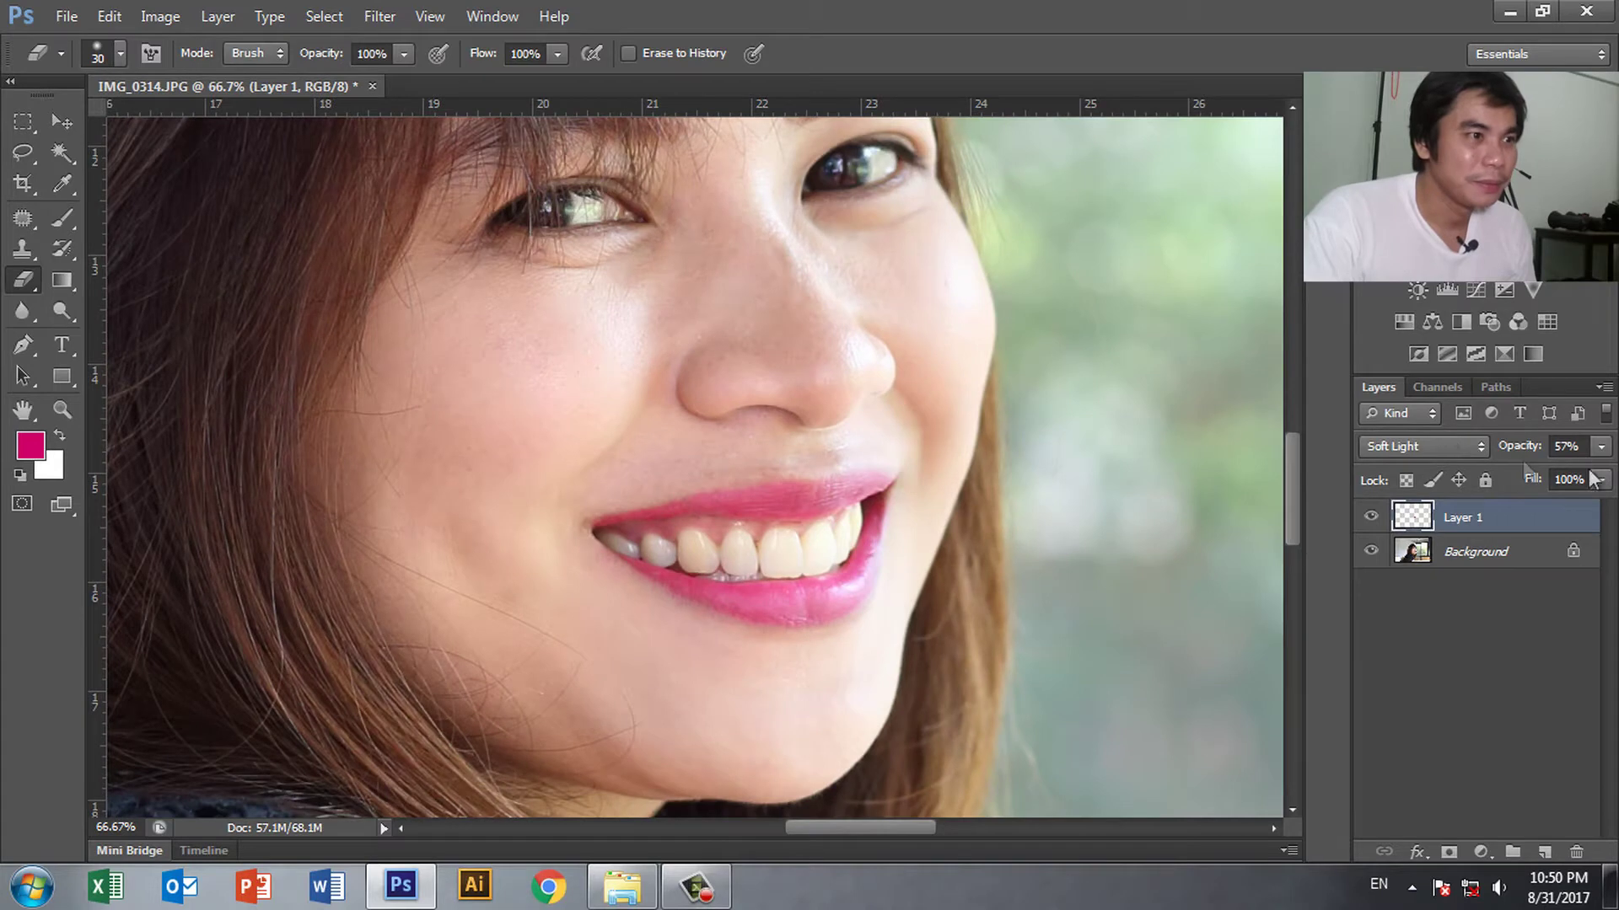
pyautogui.click(1601, 446)
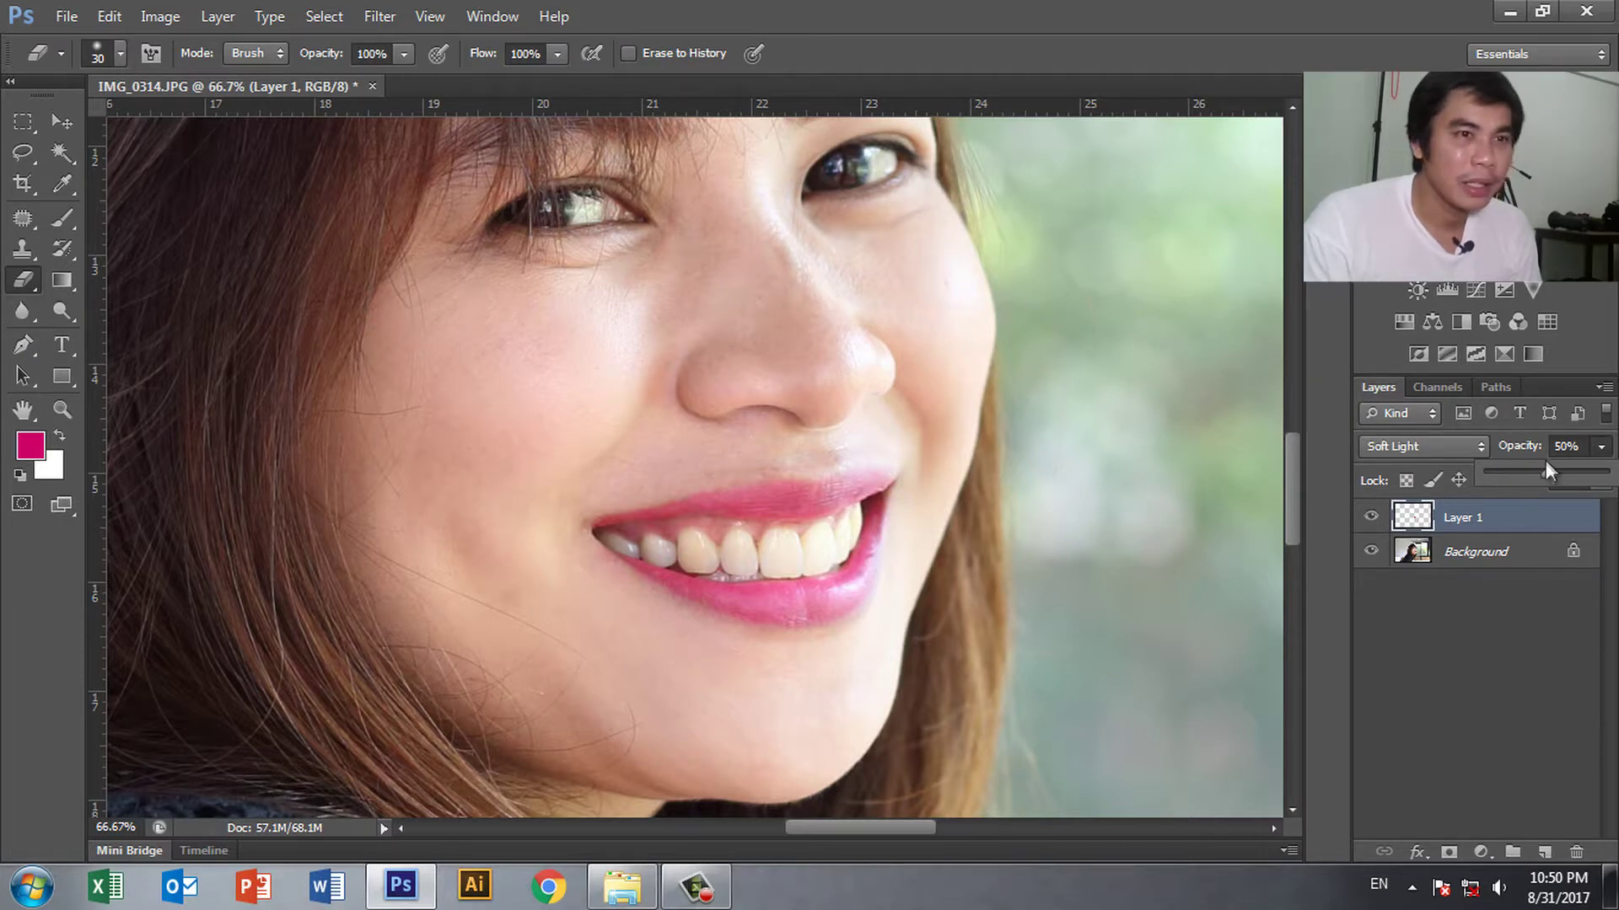
pyautogui.click(1550, 462)
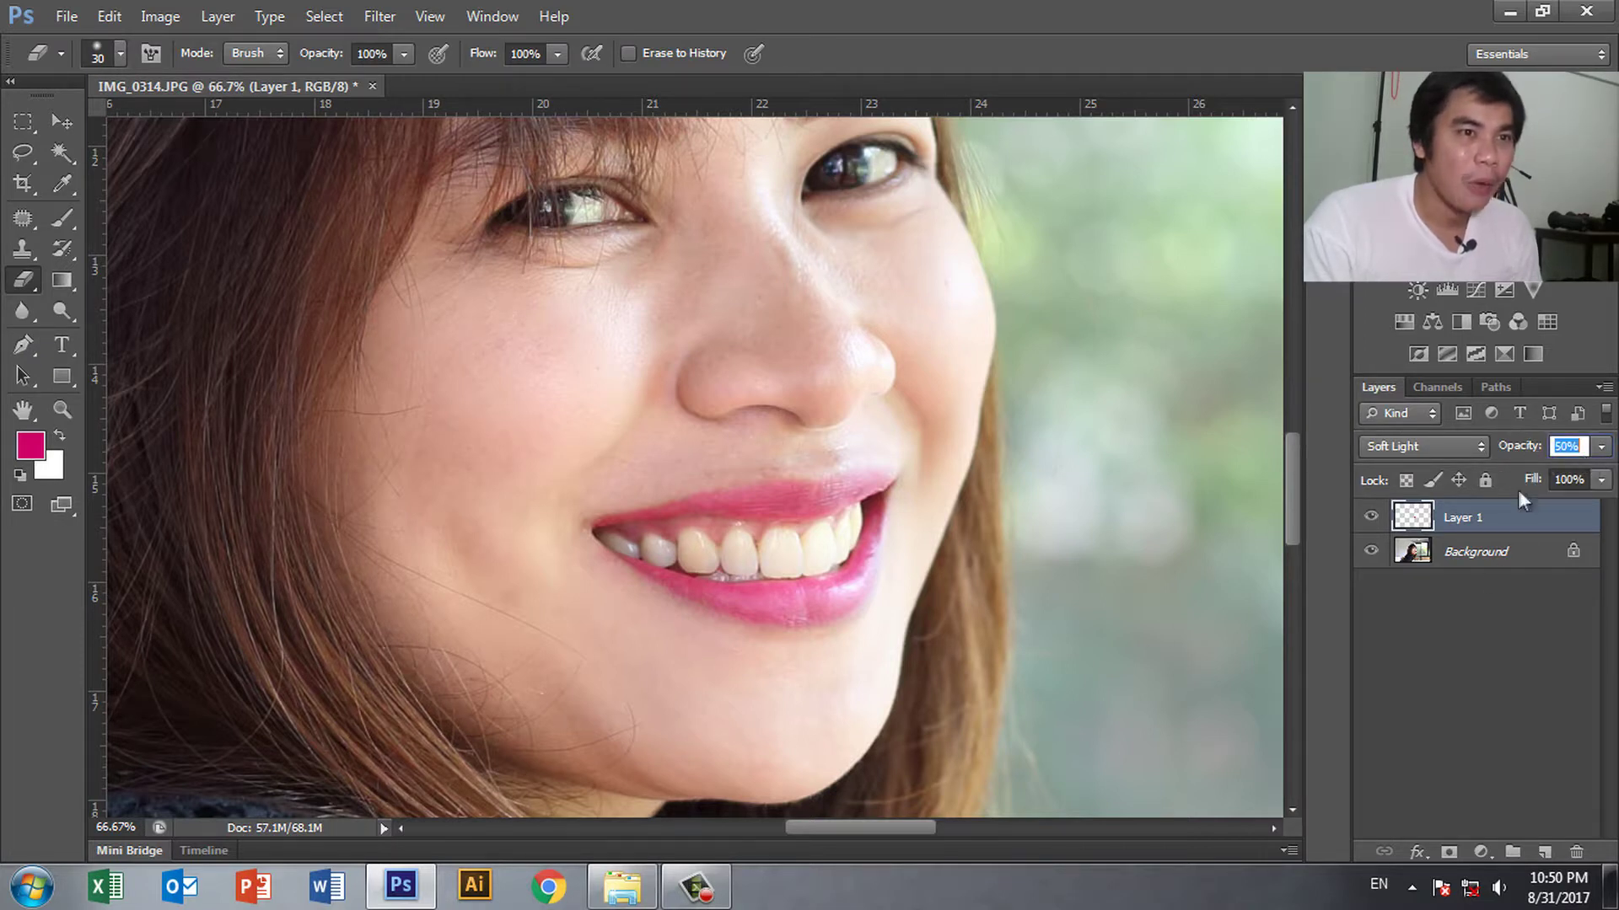
pyautogui.click(1601, 446)
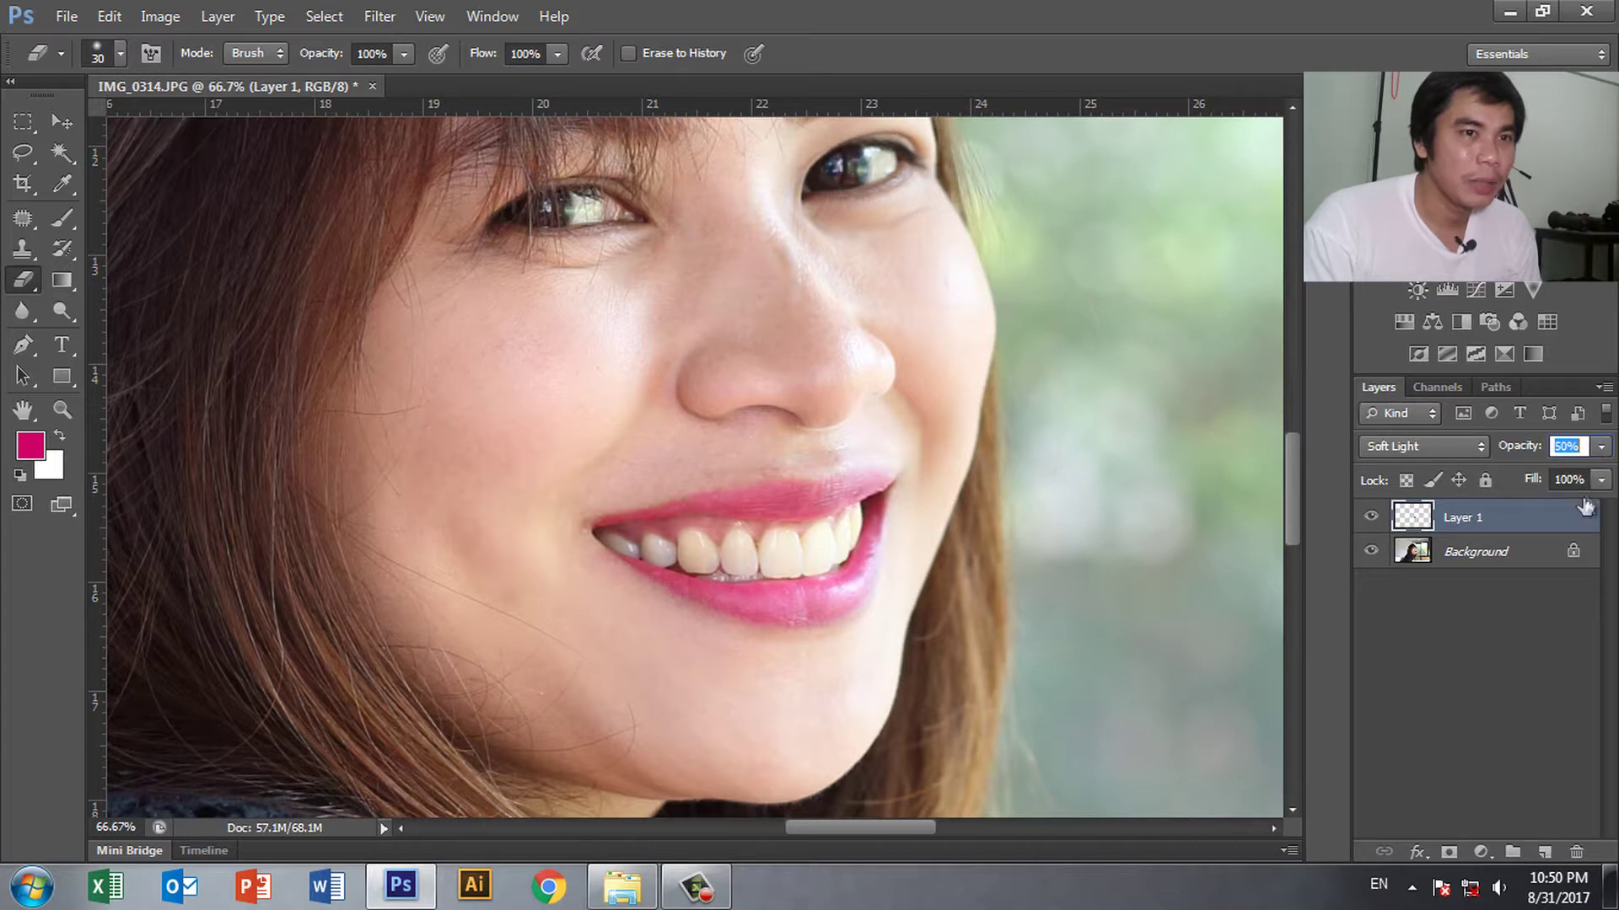
pyautogui.click(1545, 852)
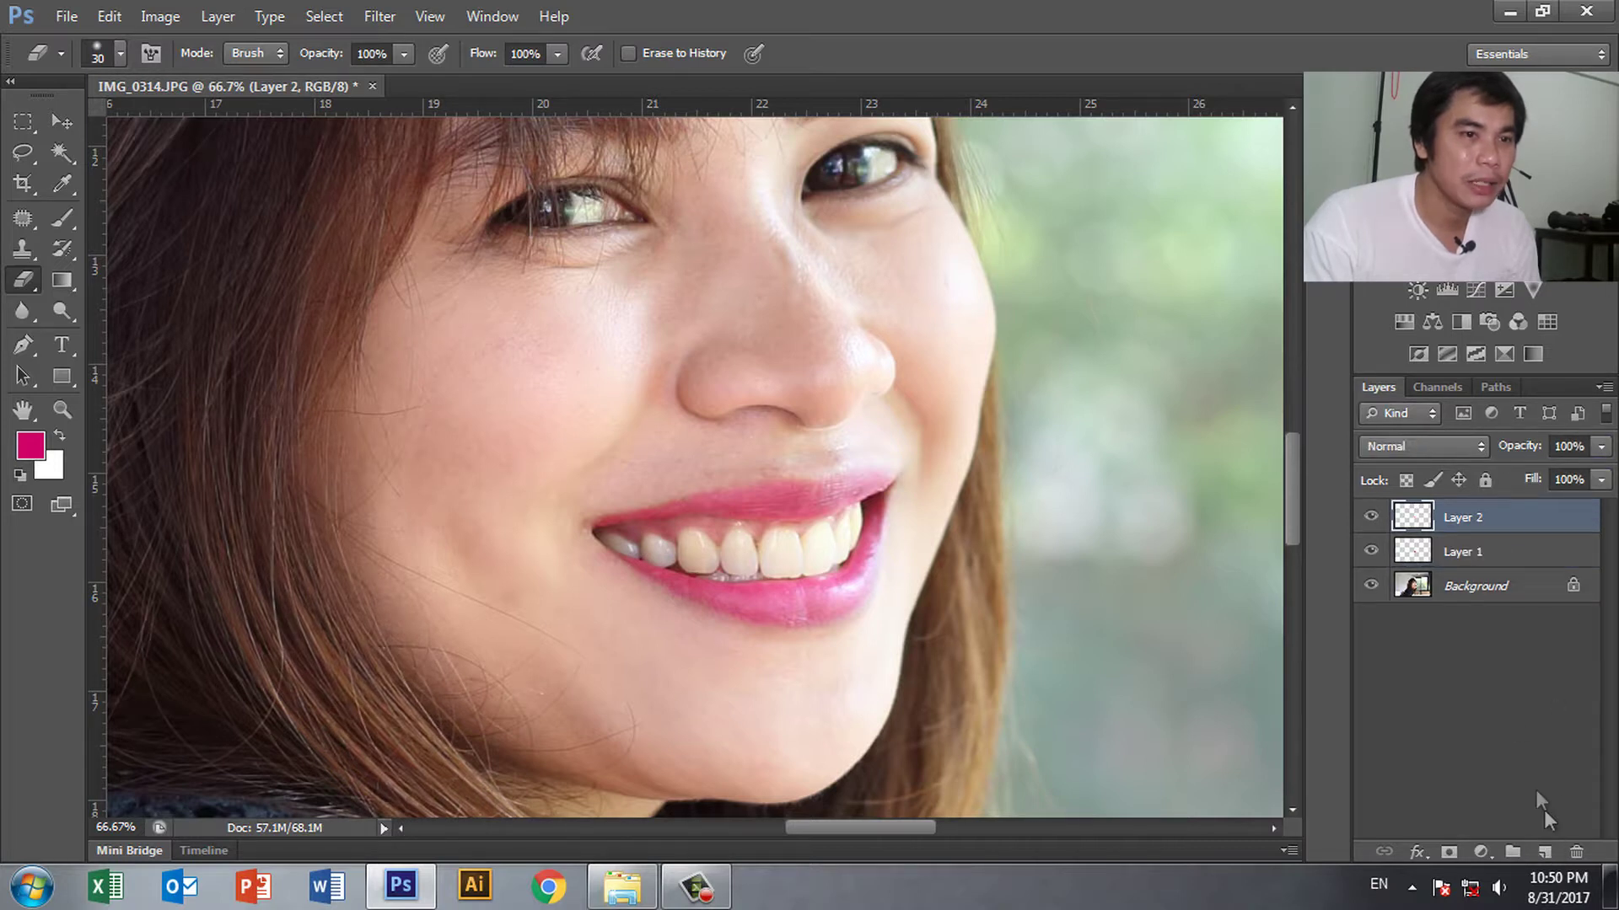
# Switch to the Polygonal Lasso tool
pyautogui.click(22, 156)
pyautogui.click(76, 174)
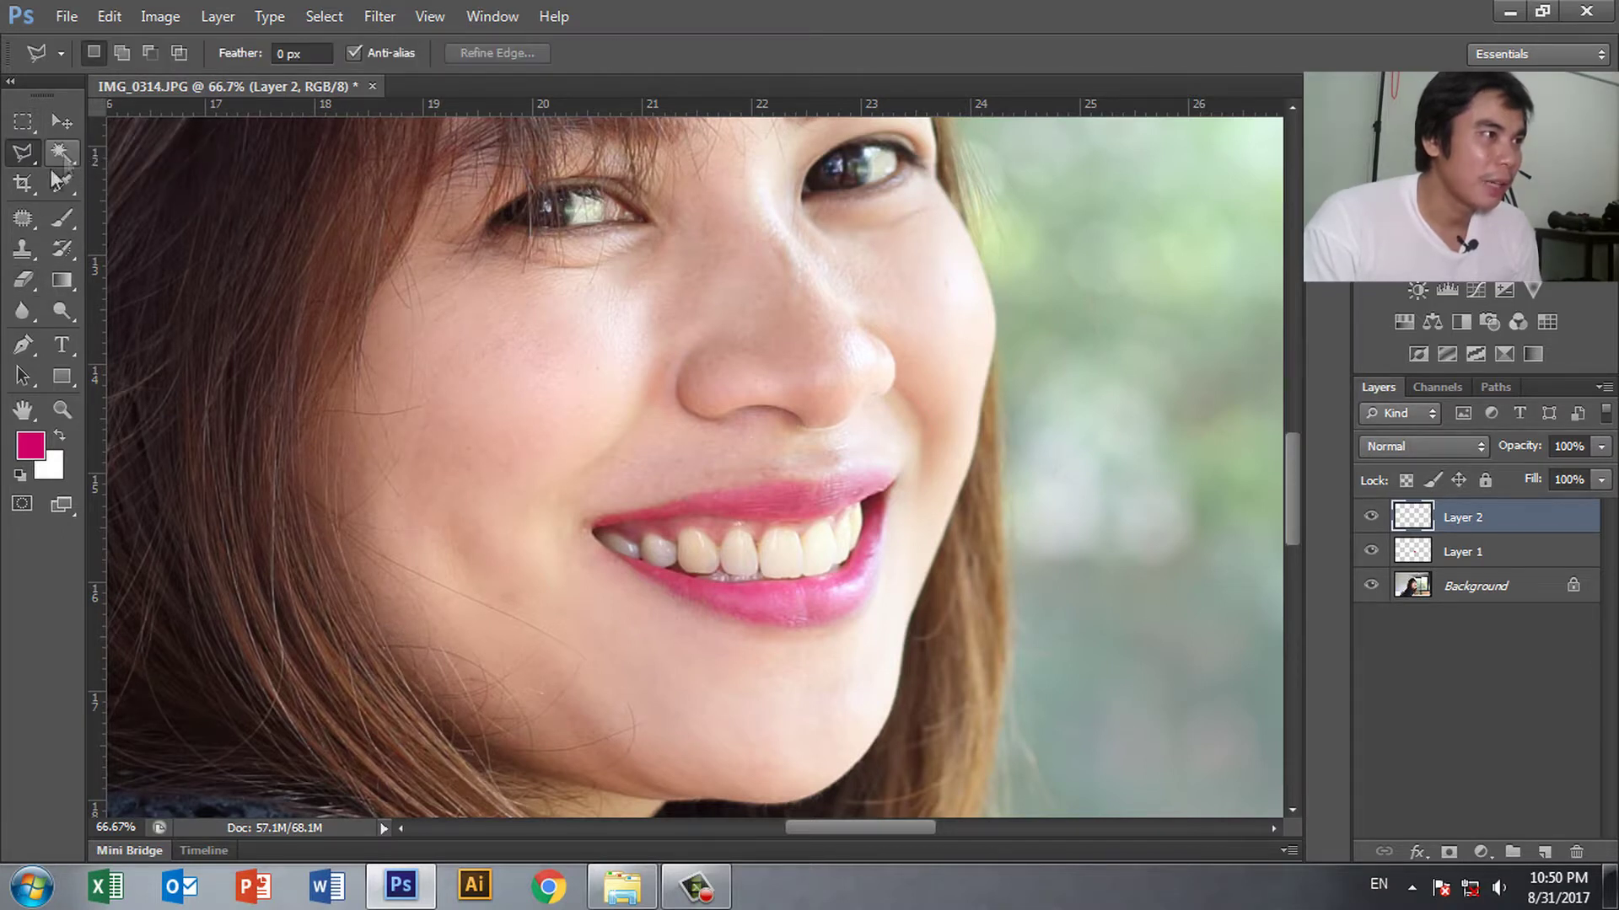
pyautogui.click(22, 161)
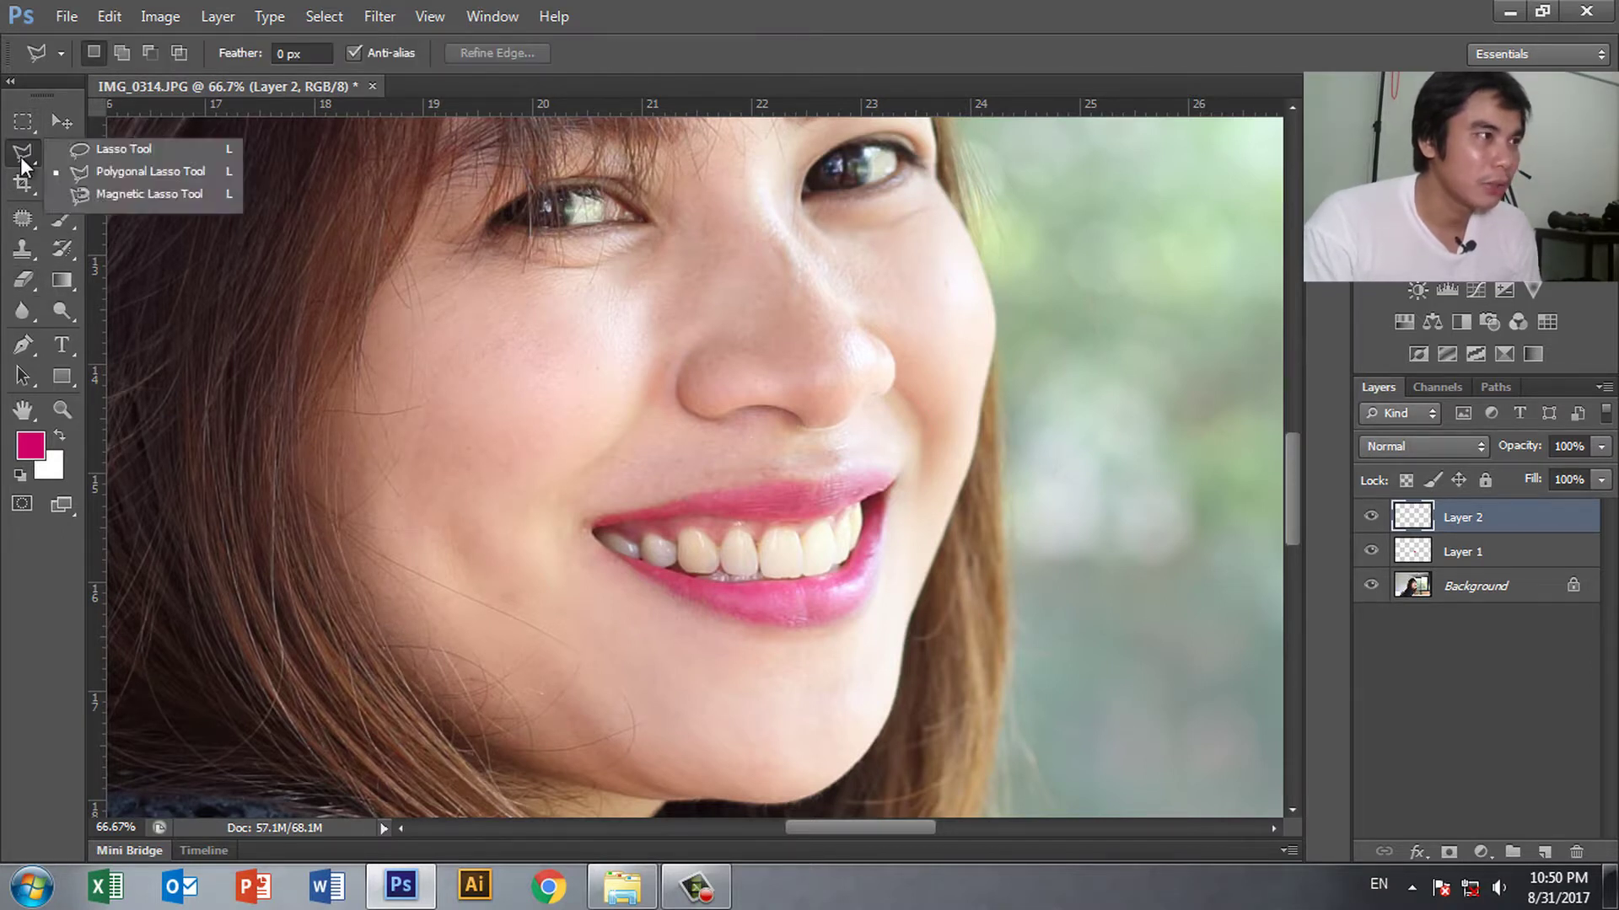
pyautogui.click(109, 170)
# Outline the upper edge of the teeth from the left mouth corner rightward
pyautogui.click(604, 535)
pyautogui.click(676, 516)
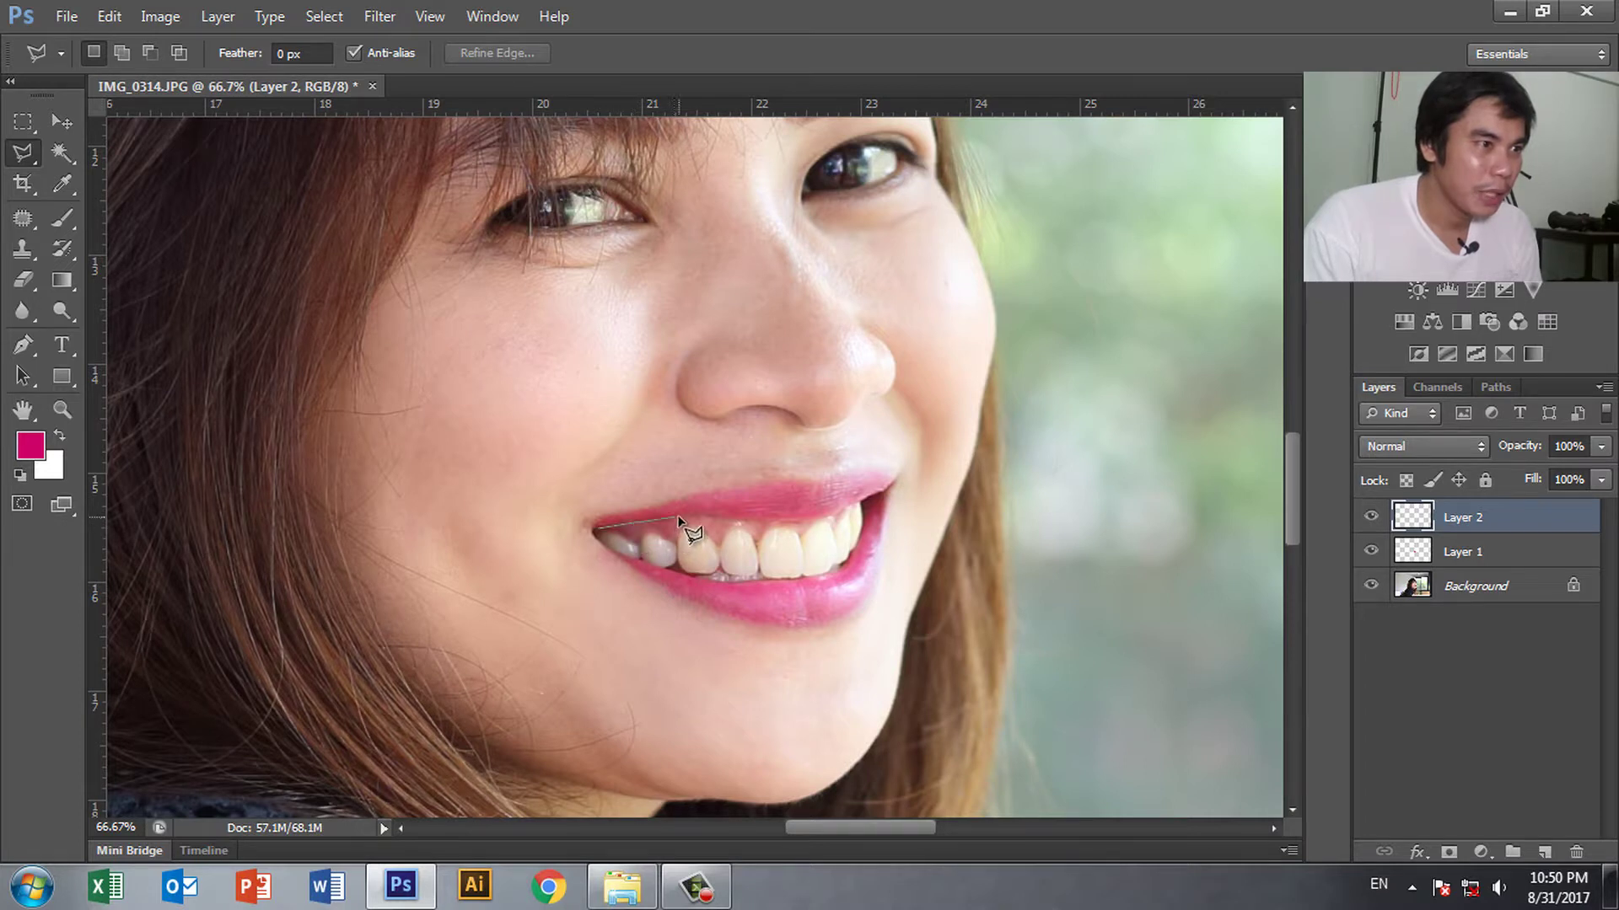
pyautogui.click(752, 521)
pyautogui.scroll(2, 785, 505)
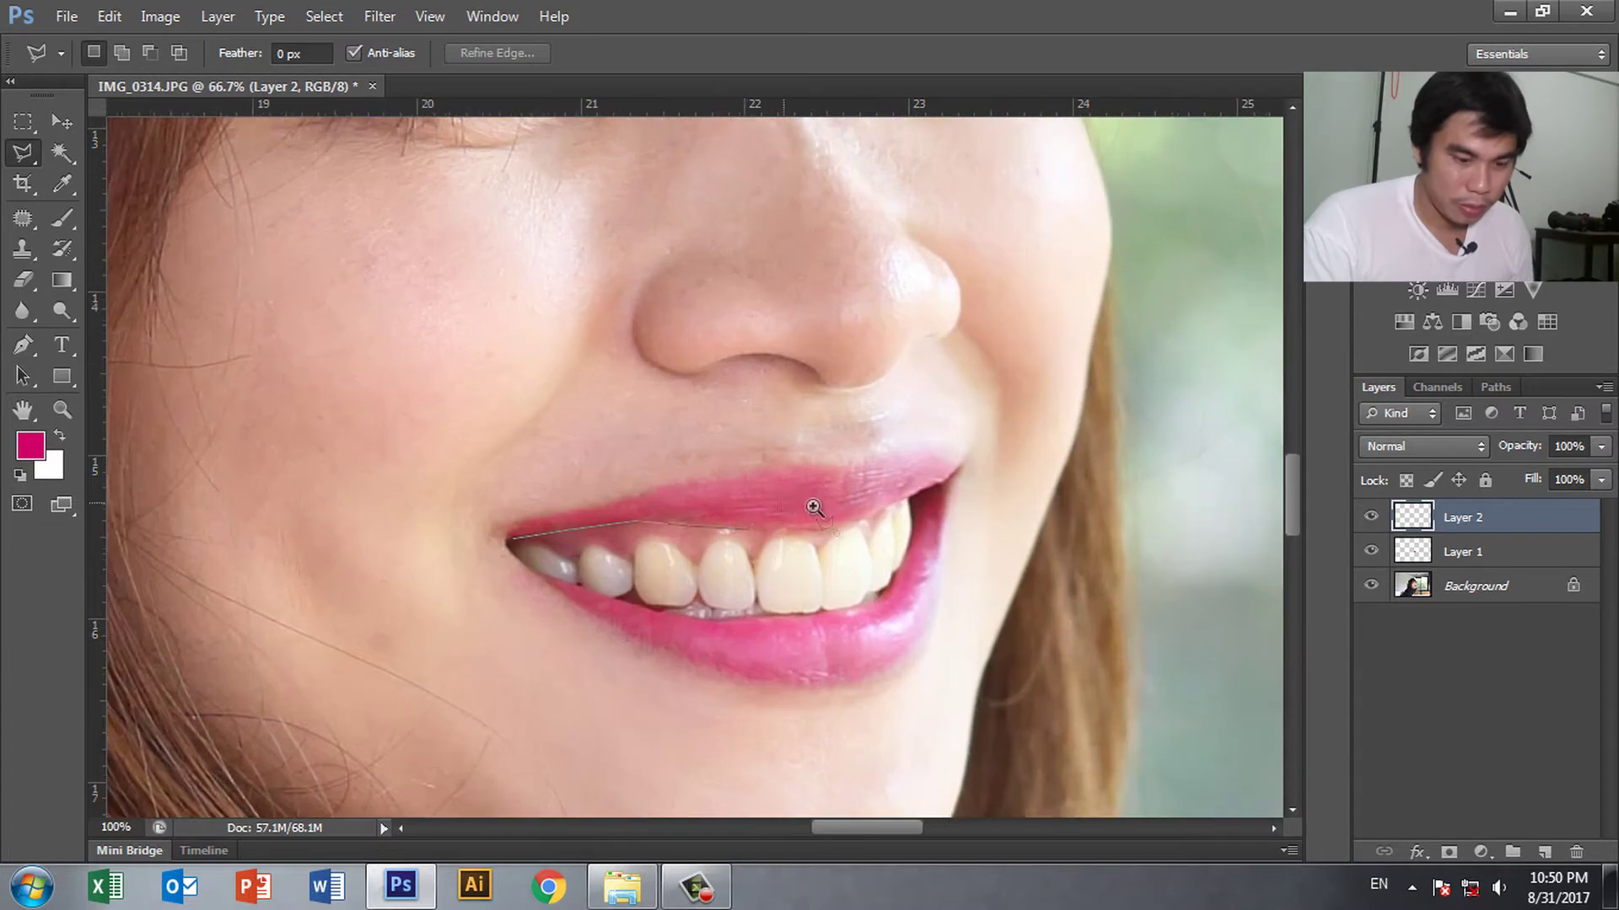
pyautogui.click(902, 533)
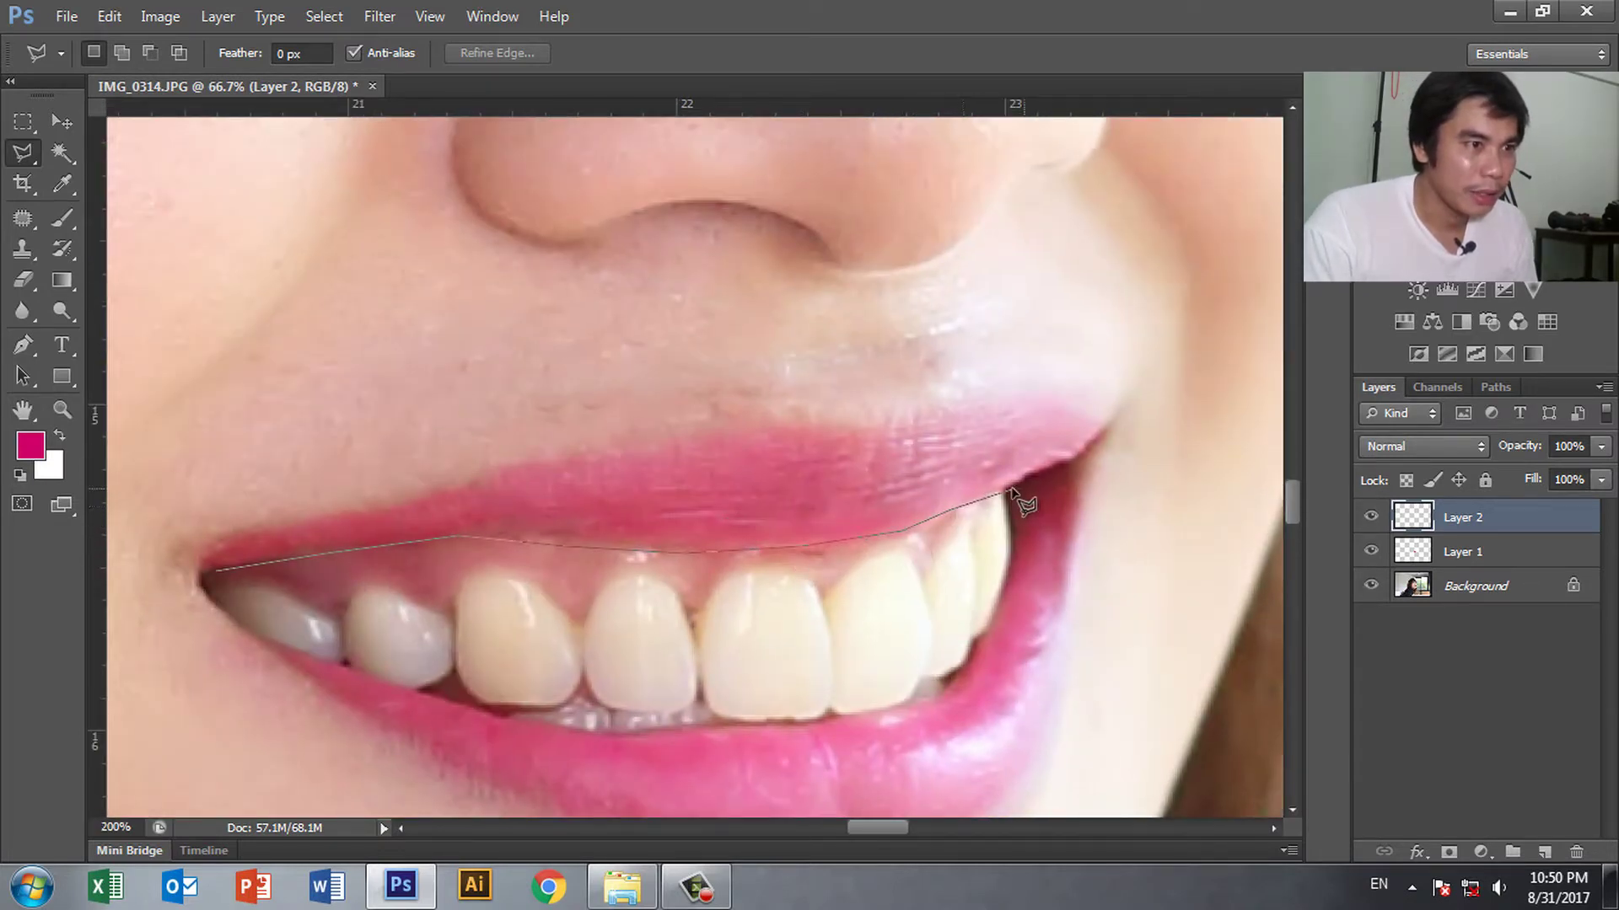
pyautogui.press('space')
pyautogui.moveTo(910, 430); pyautogui.dragTo(880, 407)
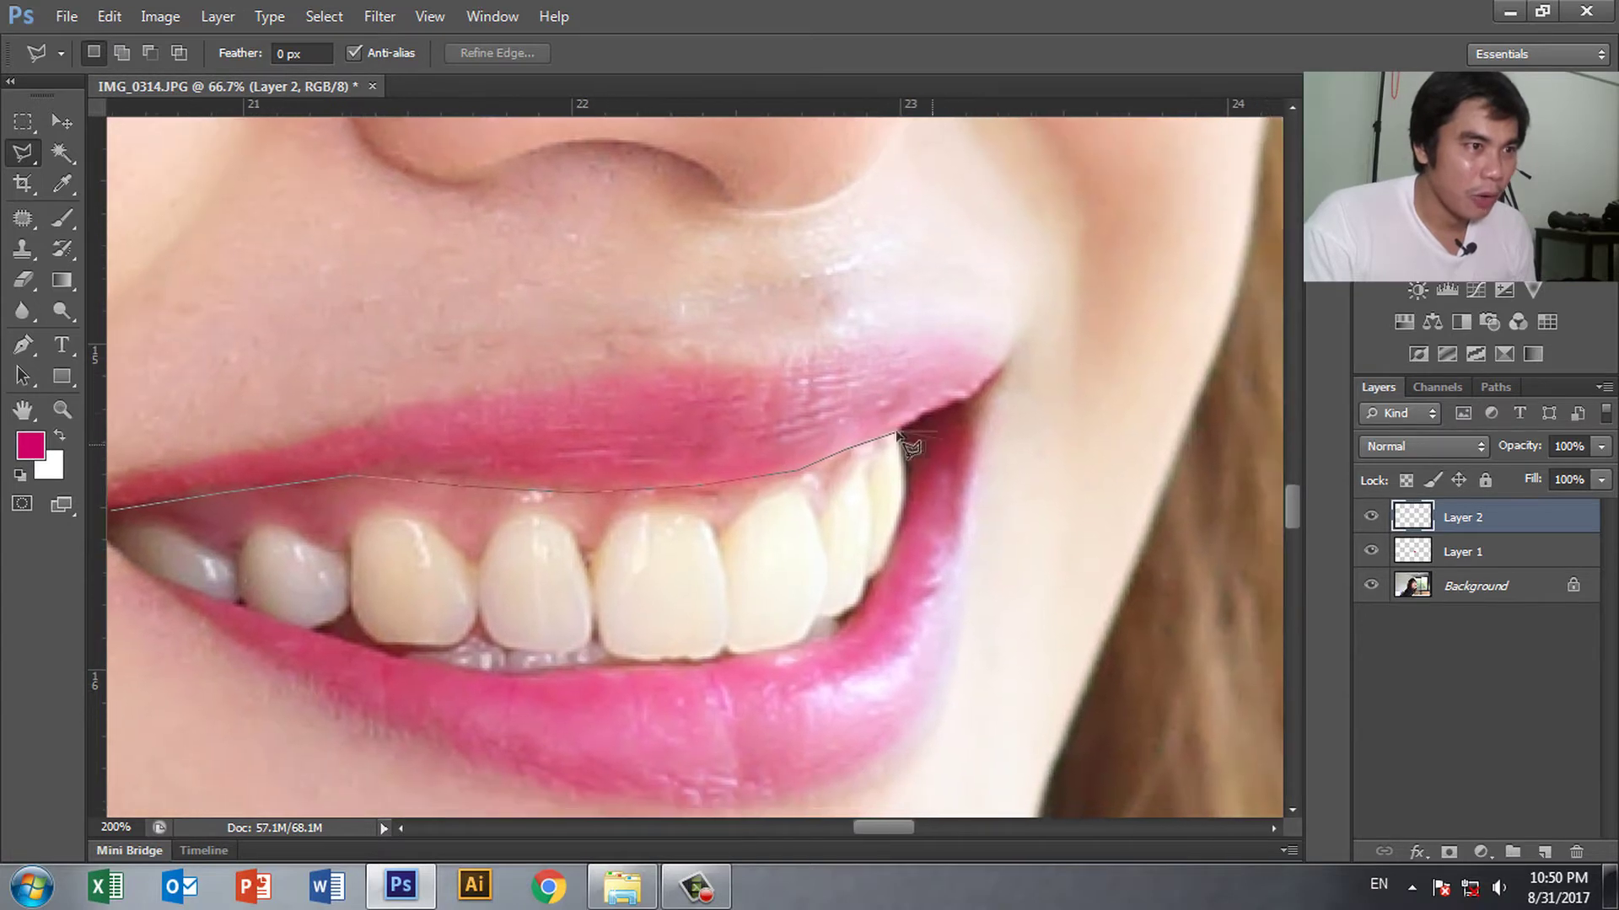
# Trace down the right side and along the lower teeth edge to close the selection
pyautogui.moveTo(907, 487); pyautogui.dragTo(876, 572)
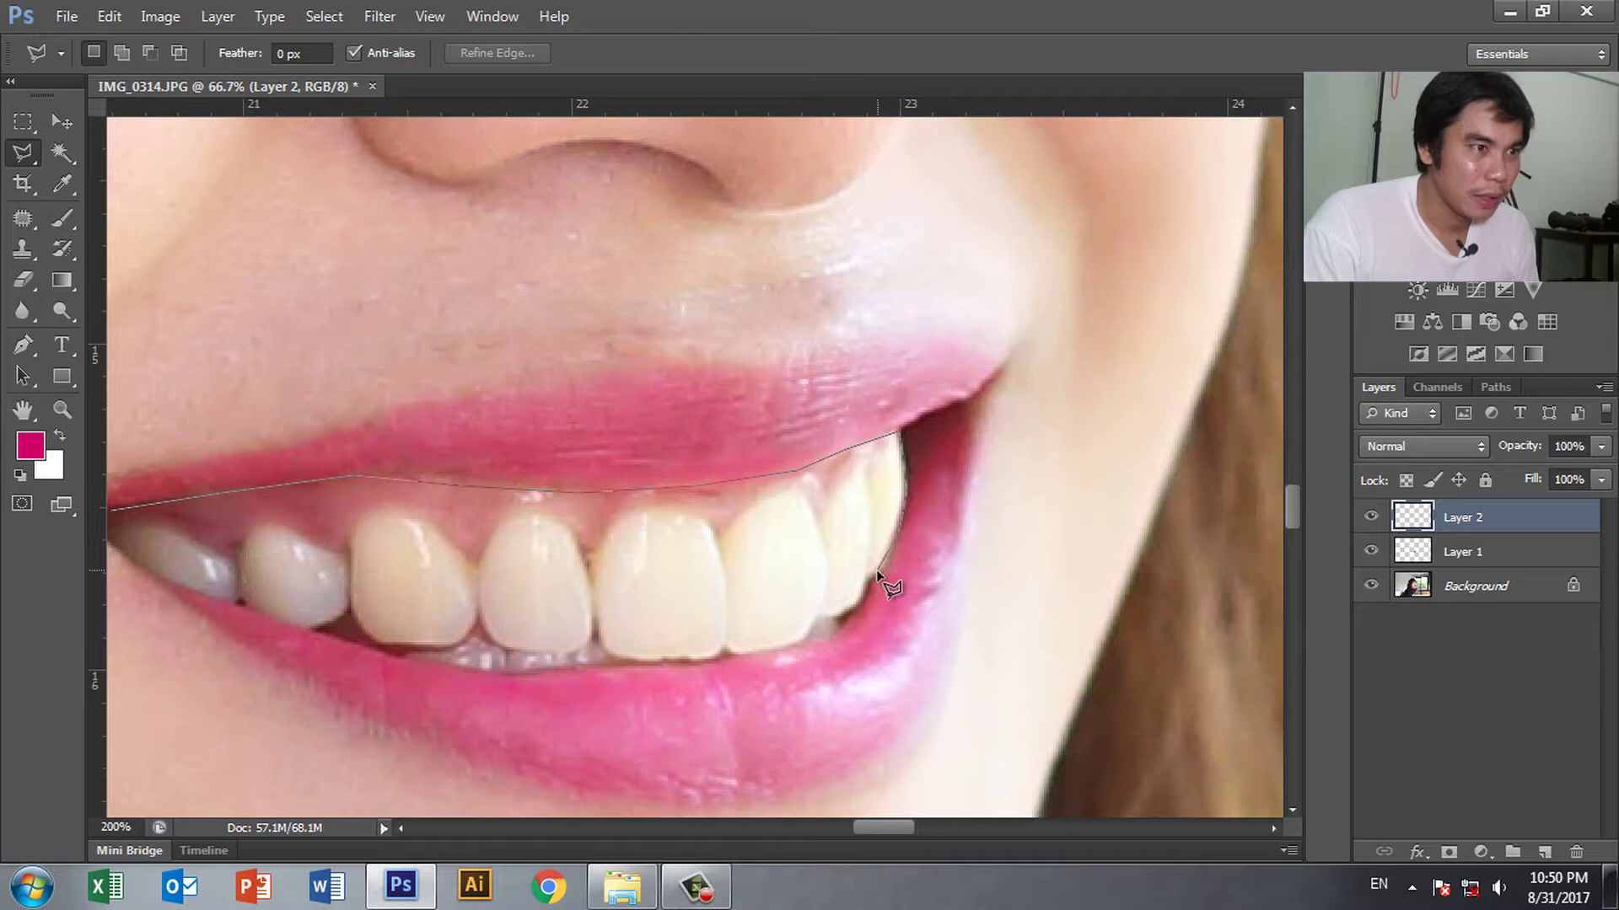
pyautogui.moveTo(862, 607); pyautogui.dragTo(834, 626)
pyautogui.click(831, 628)
pyautogui.moveTo(889, 573); pyautogui.dragTo(927, 553)
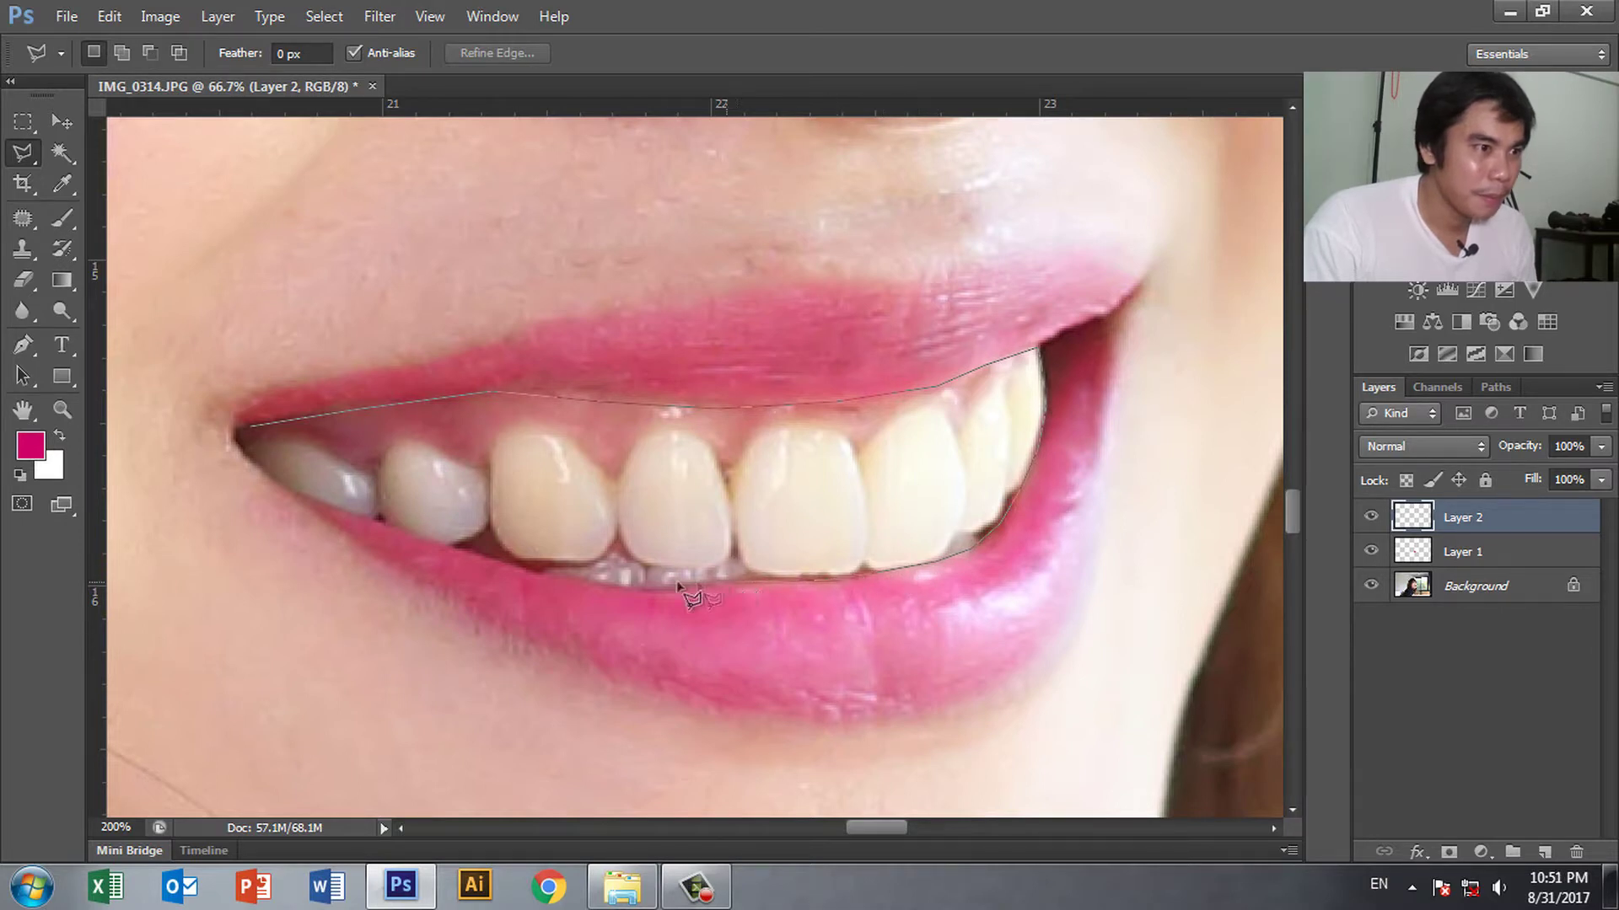
pyautogui.click(552, 573)
pyautogui.click(454, 547)
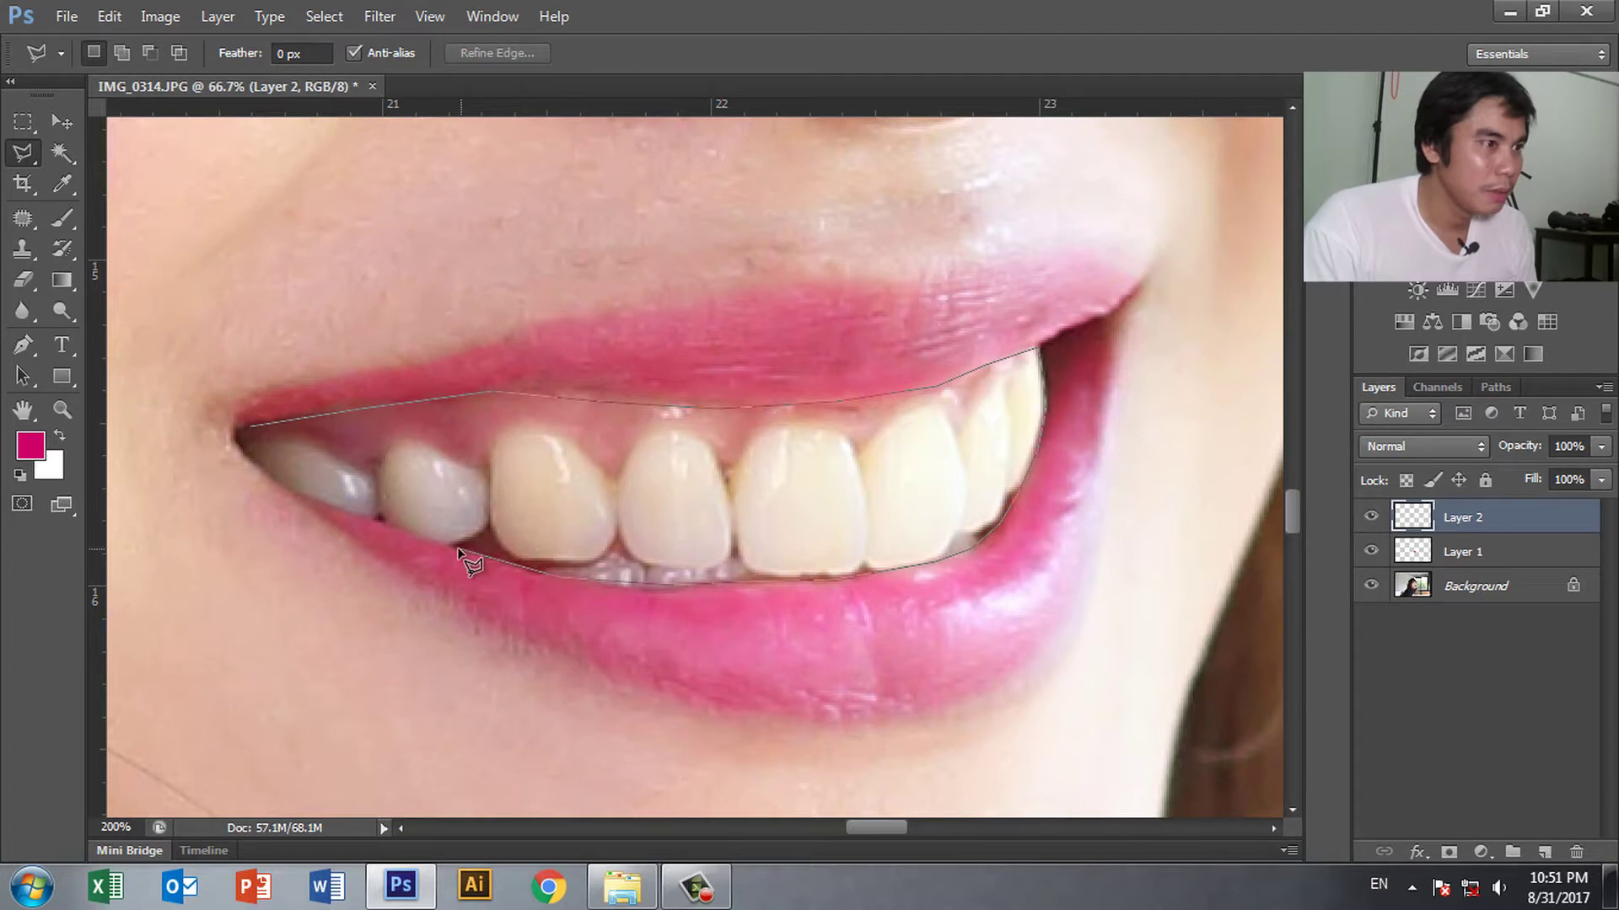
pyautogui.click(373, 519)
pyautogui.click(286, 483)
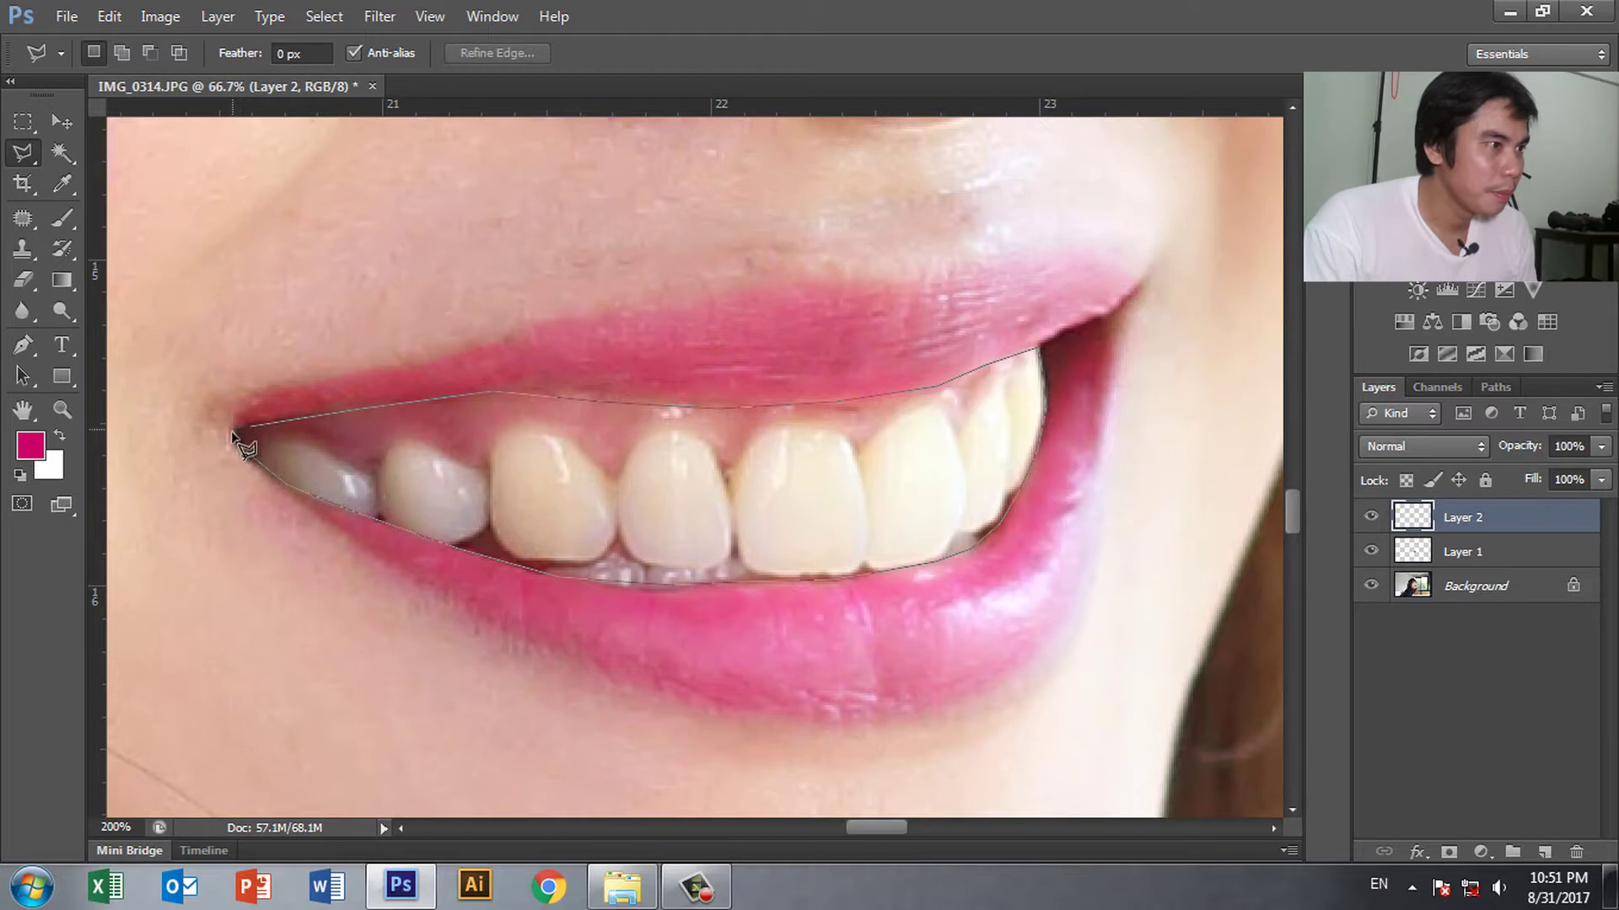
pyautogui.click(246, 430)
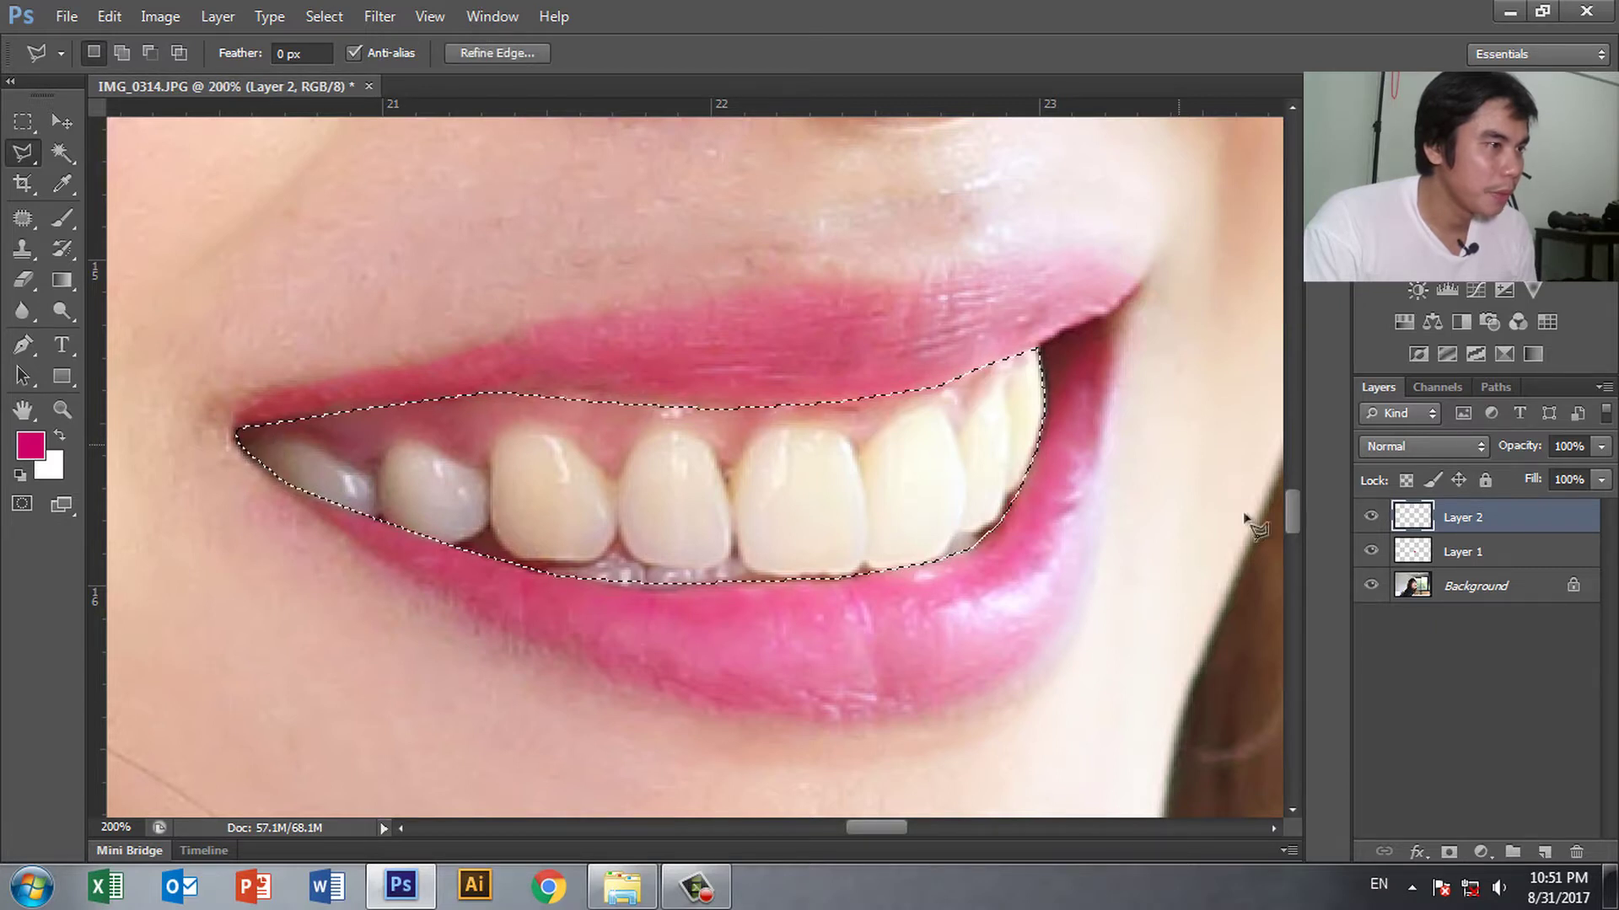
# Add a Photo Filter adjustment to the teeth using Cooling Filter (LBB) at 21% density
pyautogui.hotkey('ctrl', '-')
pyautogui.hotkey('ctrl', '-')
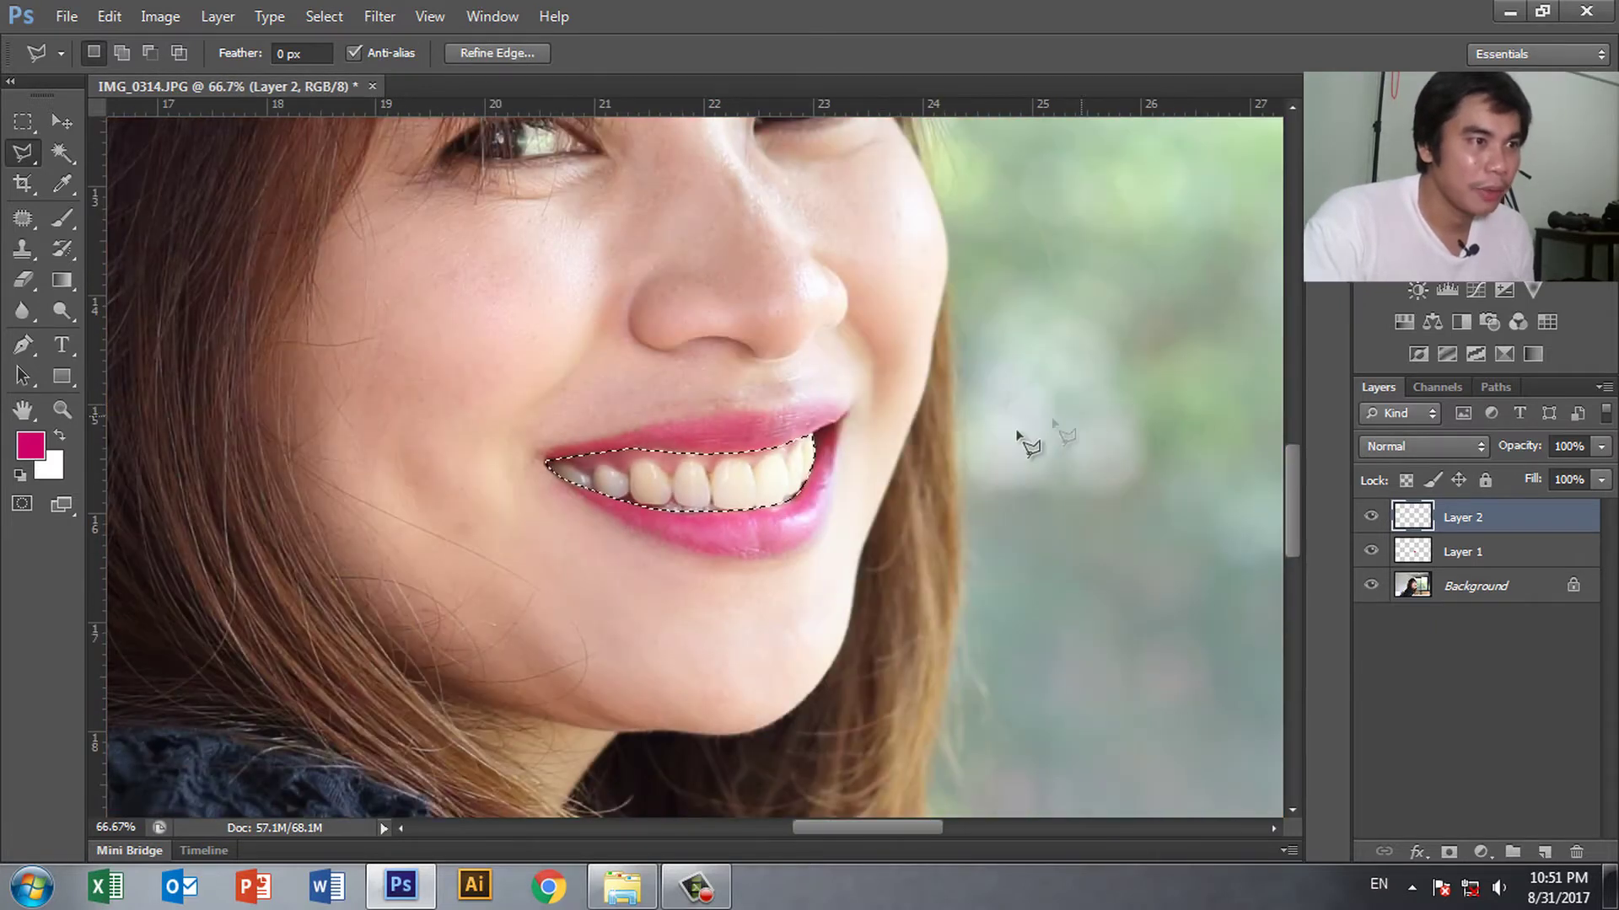
pyautogui.moveTo(1012, 469); pyautogui.dragTo(878, 394)
pyautogui.moveTo(1120, 524)
pyautogui.mouseDown()
pyautogui.moveTo(1069, 596)
pyautogui.moveTo(1123, 689)
pyautogui.mouseUp()
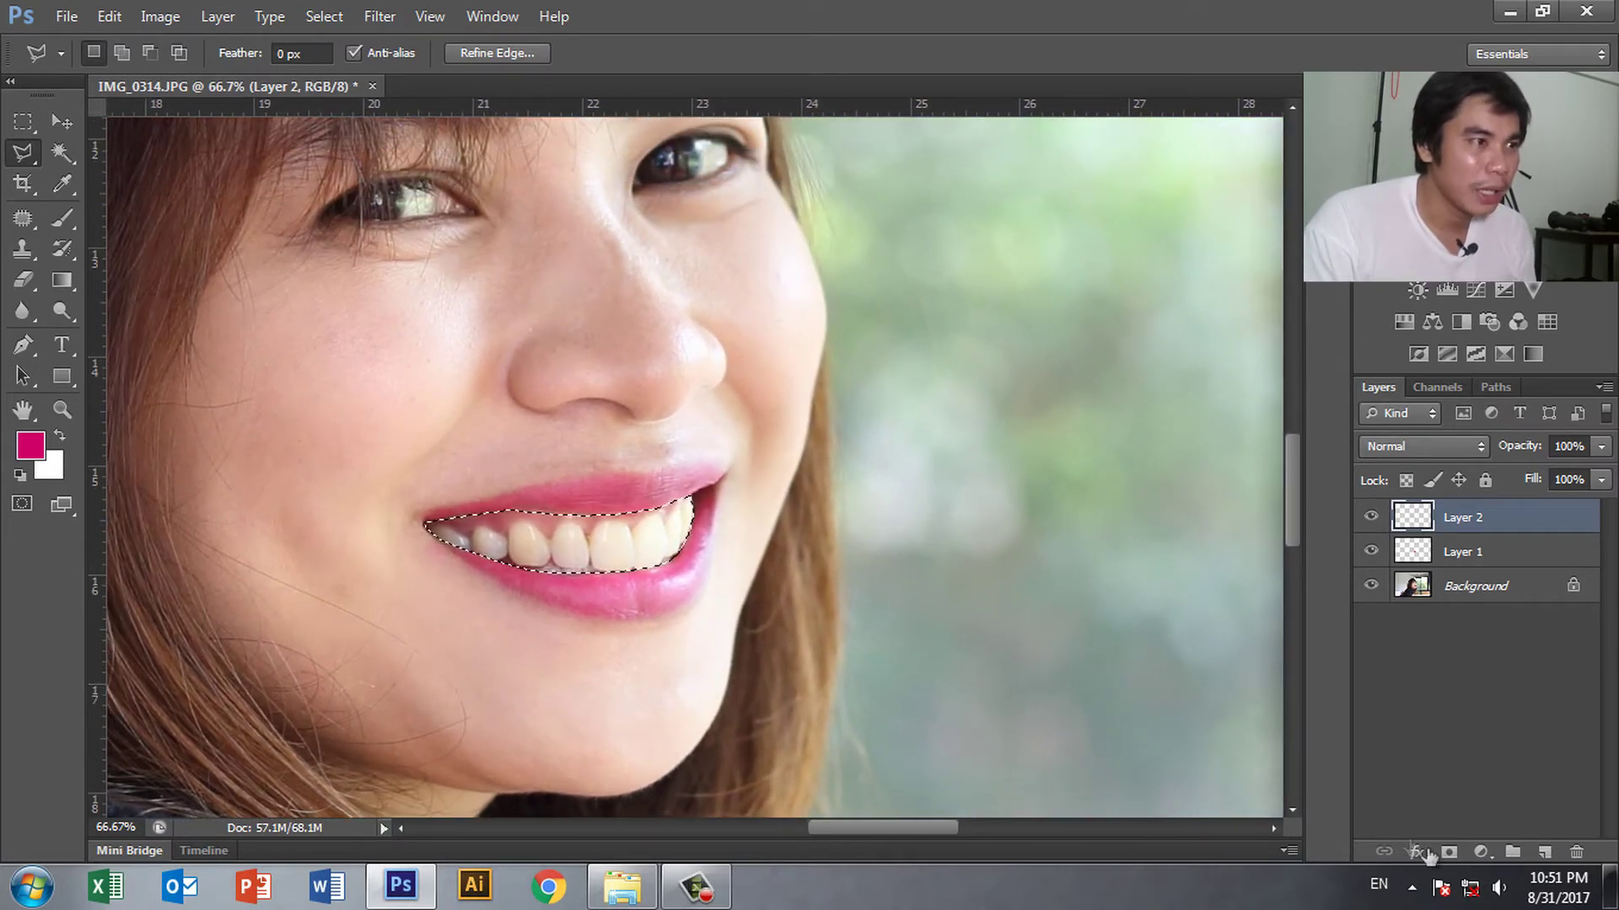
pyautogui.click(1483, 853)
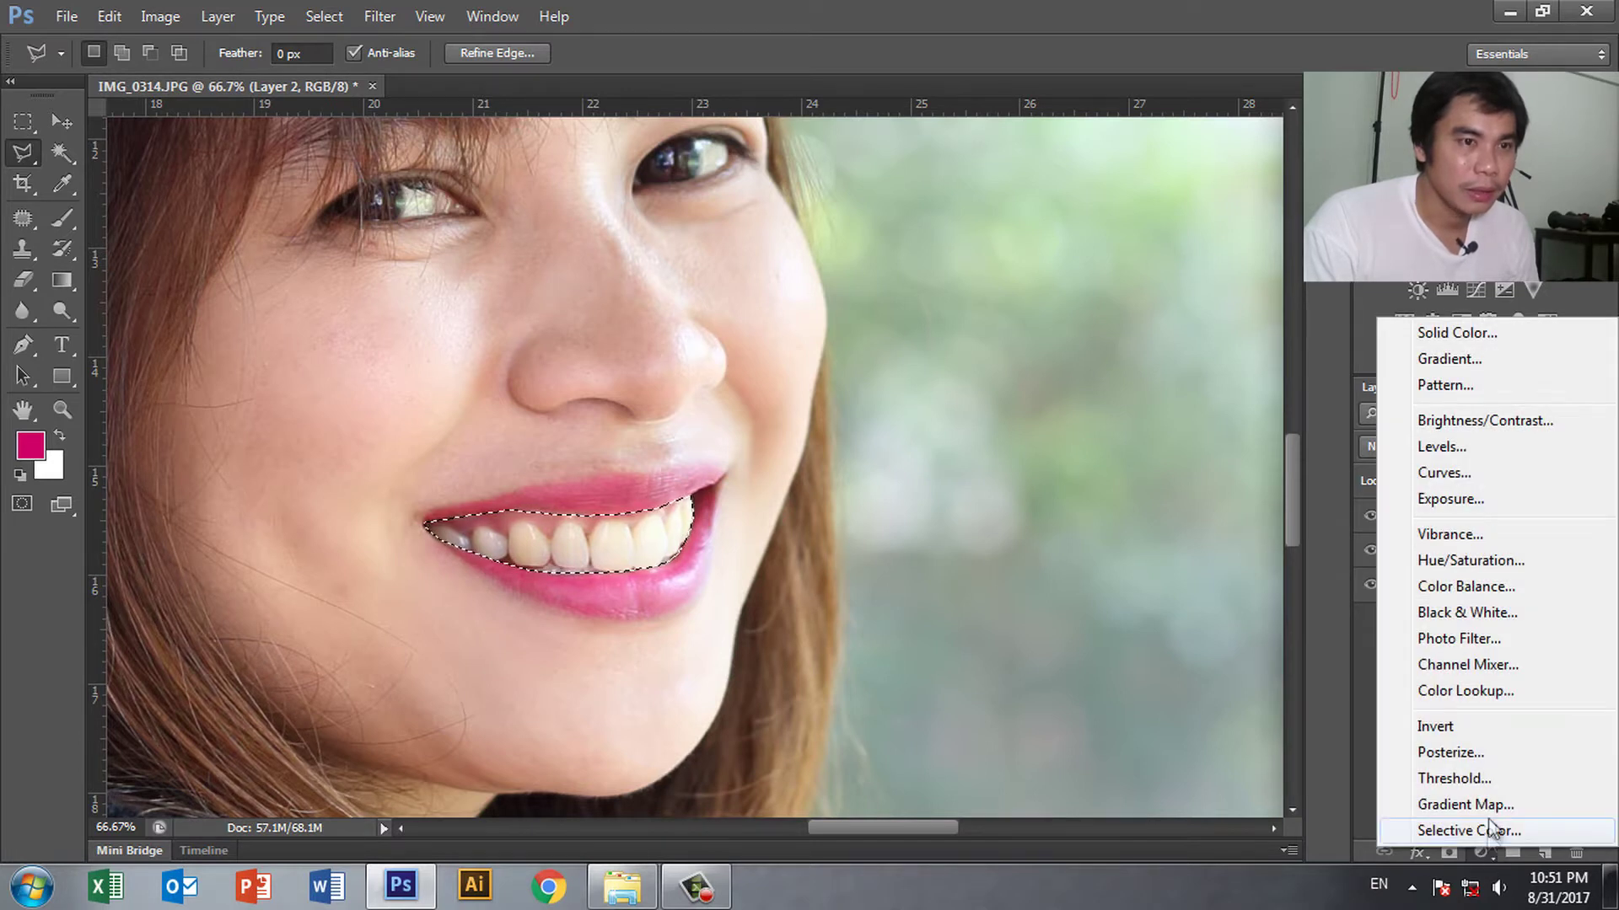
pyautogui.click(1492, 641)
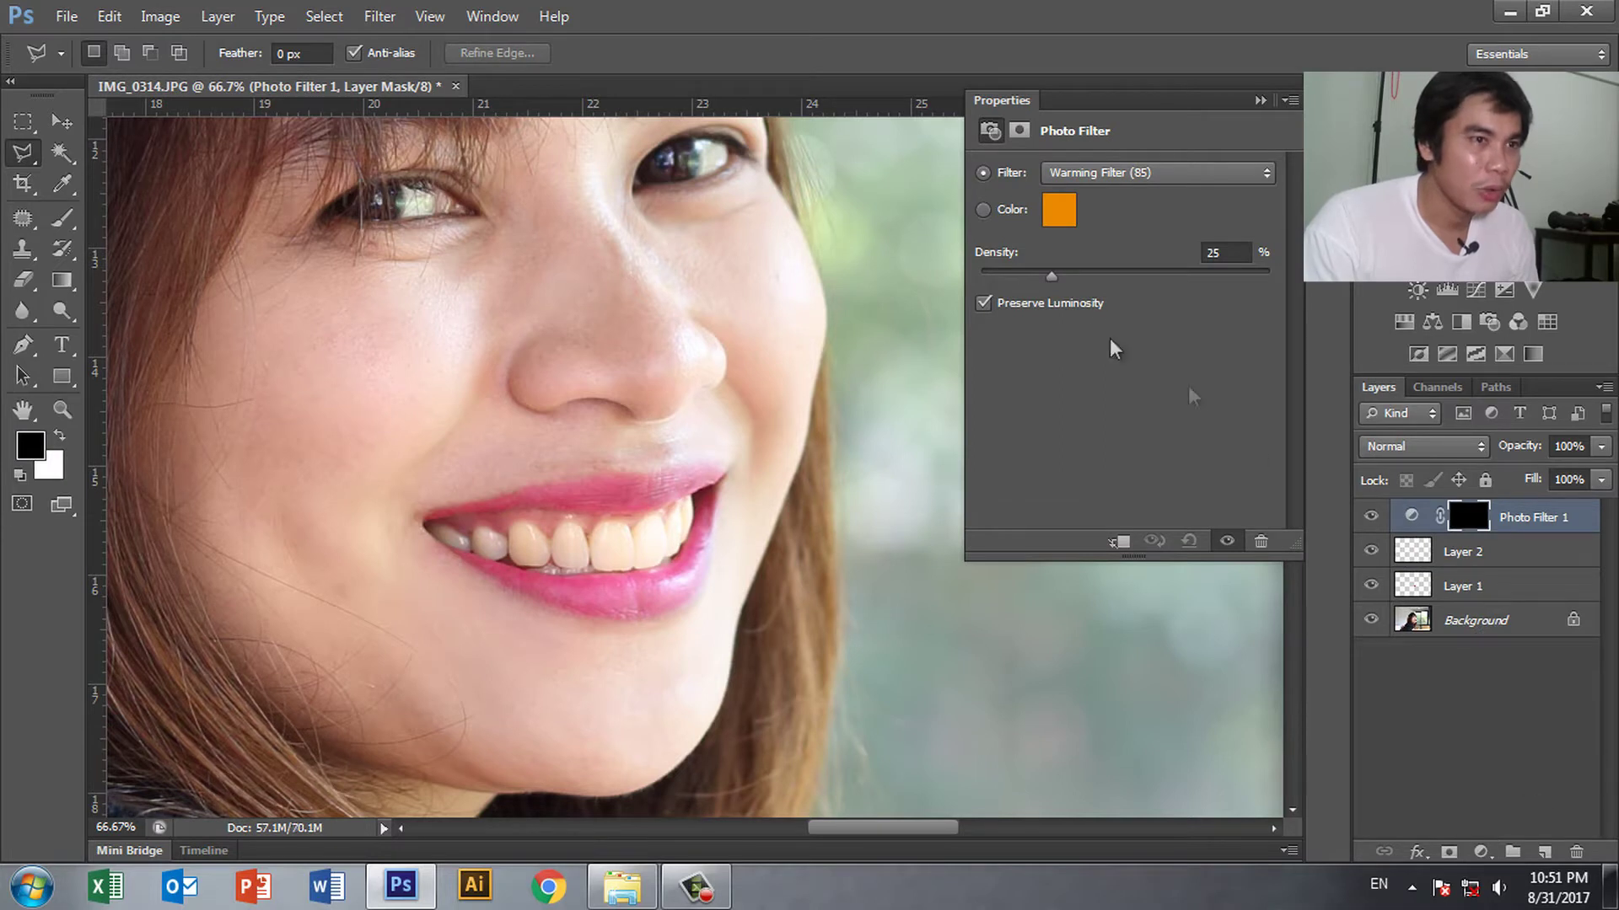
pyautogui.click(1142, 172)
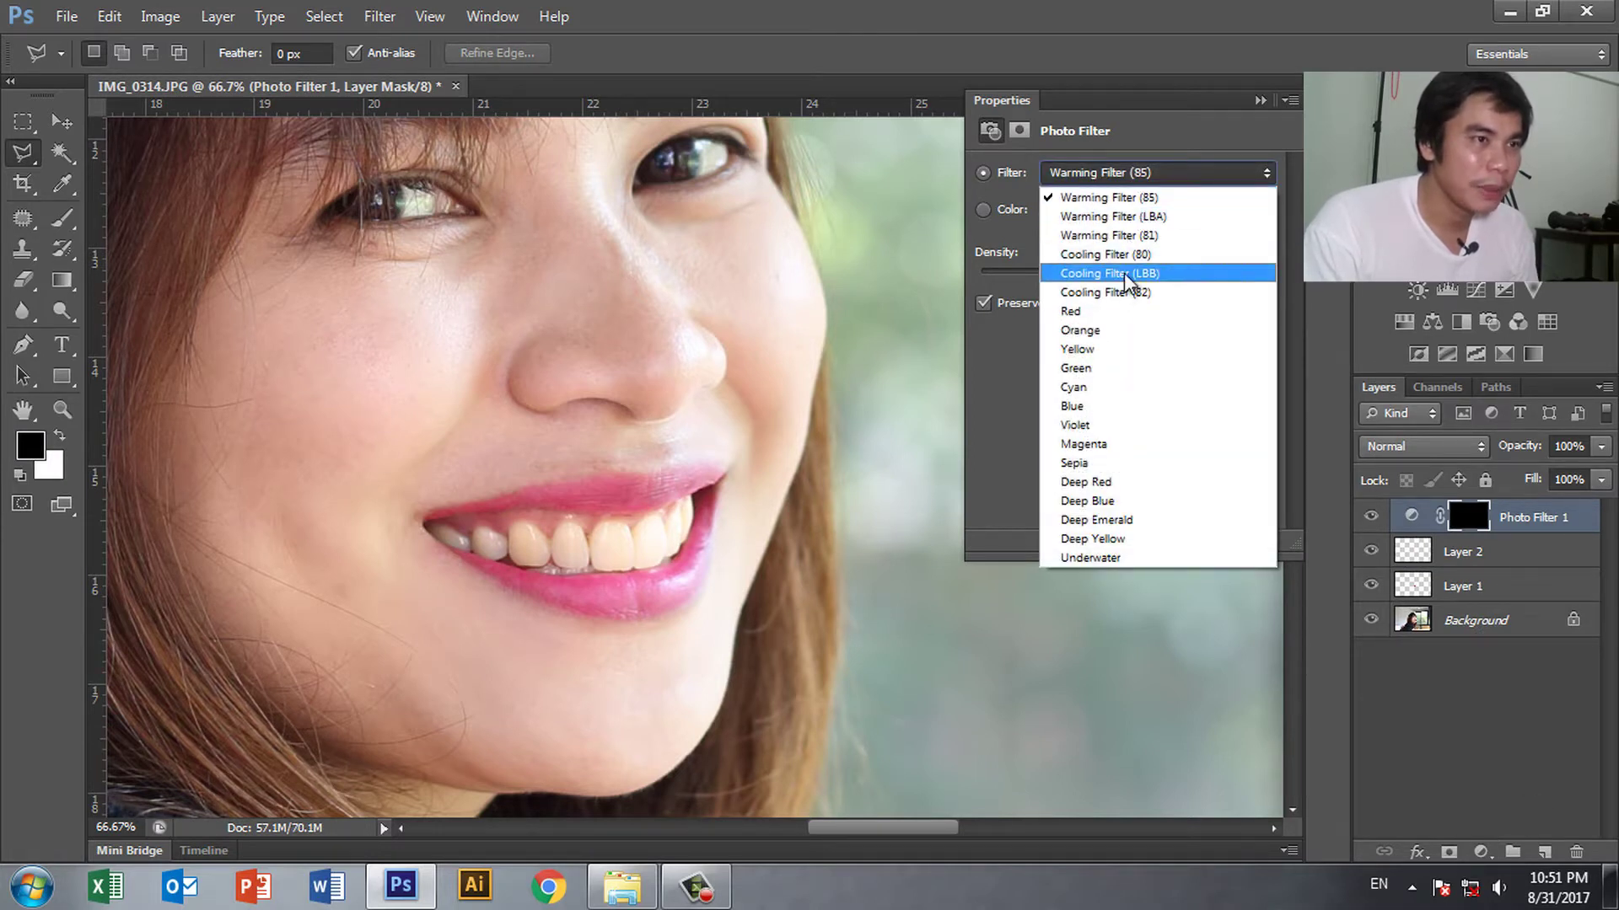
pyautogui.click(1127, 275)
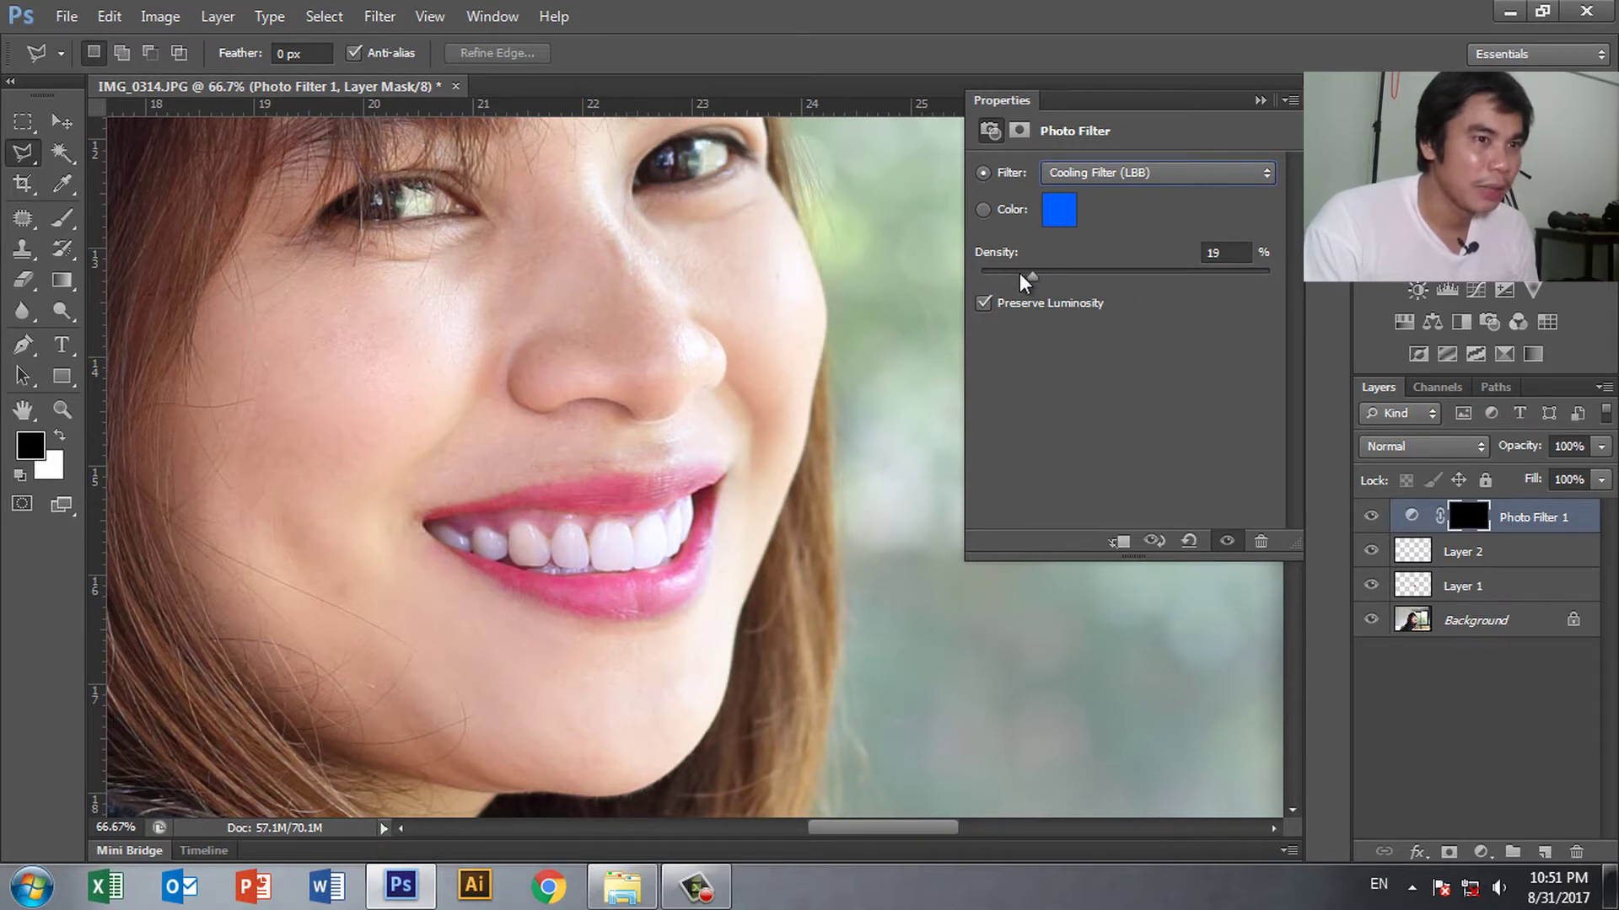
pyautogui.click(1260, 101)
pyautogui.click(1370, 517)
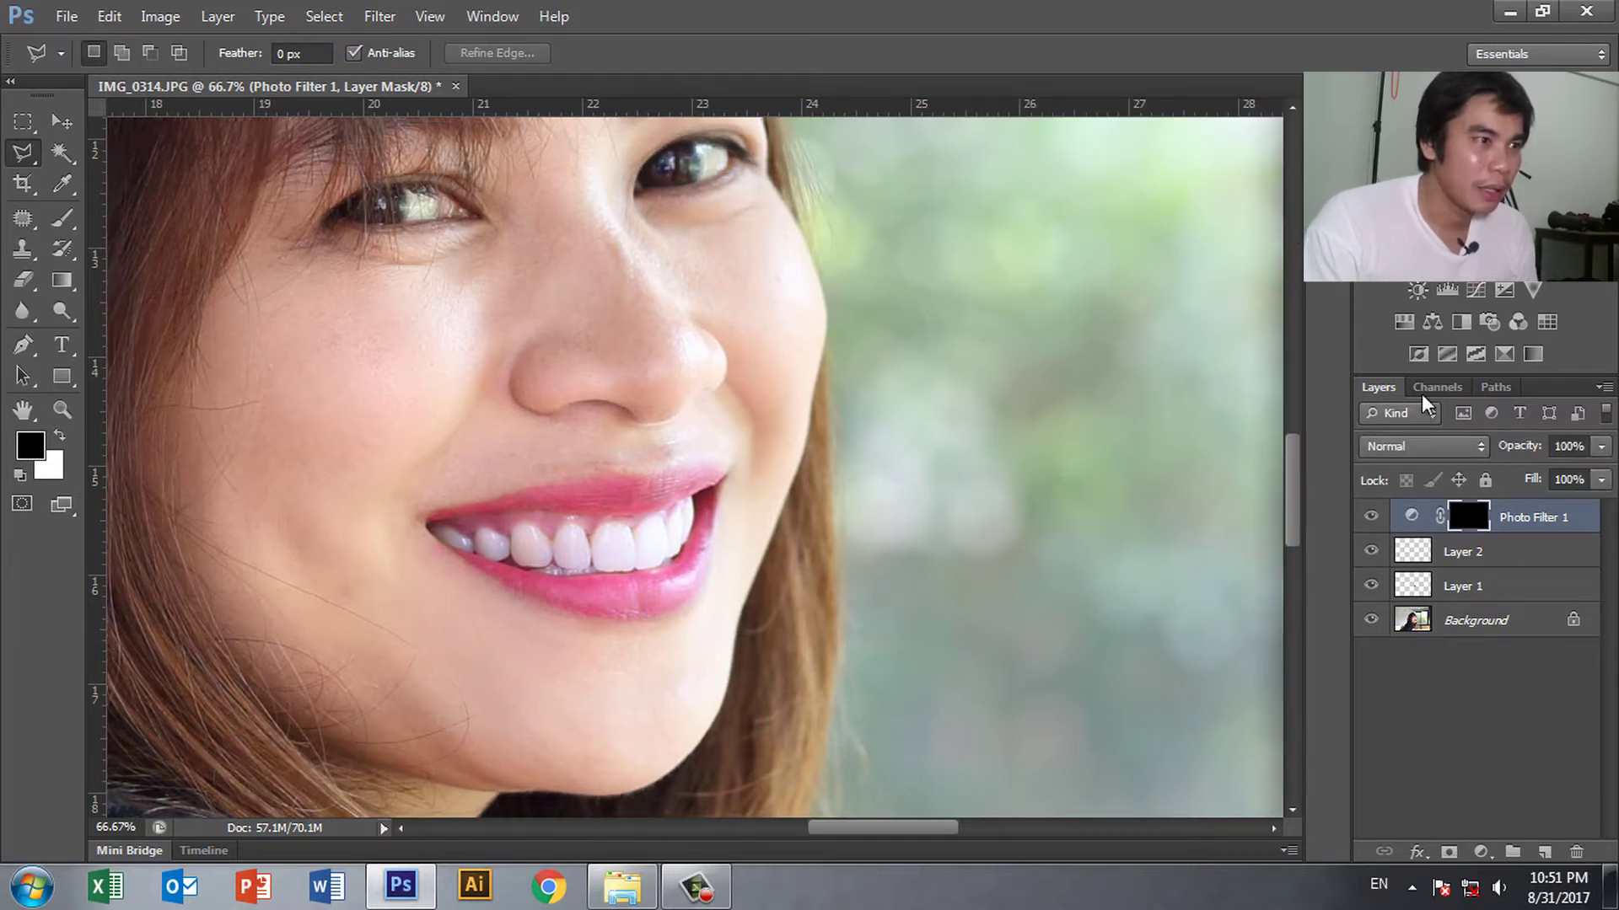
# Zoom out to the whole photo and lower Layer 1's opacity to 46%
pyautogui.hotkey('ctrl', '-')
pyautogui.hotkey('ctrl', '-')
pyautogui.hotkey('ctrl', '-')
pyautogui.hotkey('ctrl', '-')
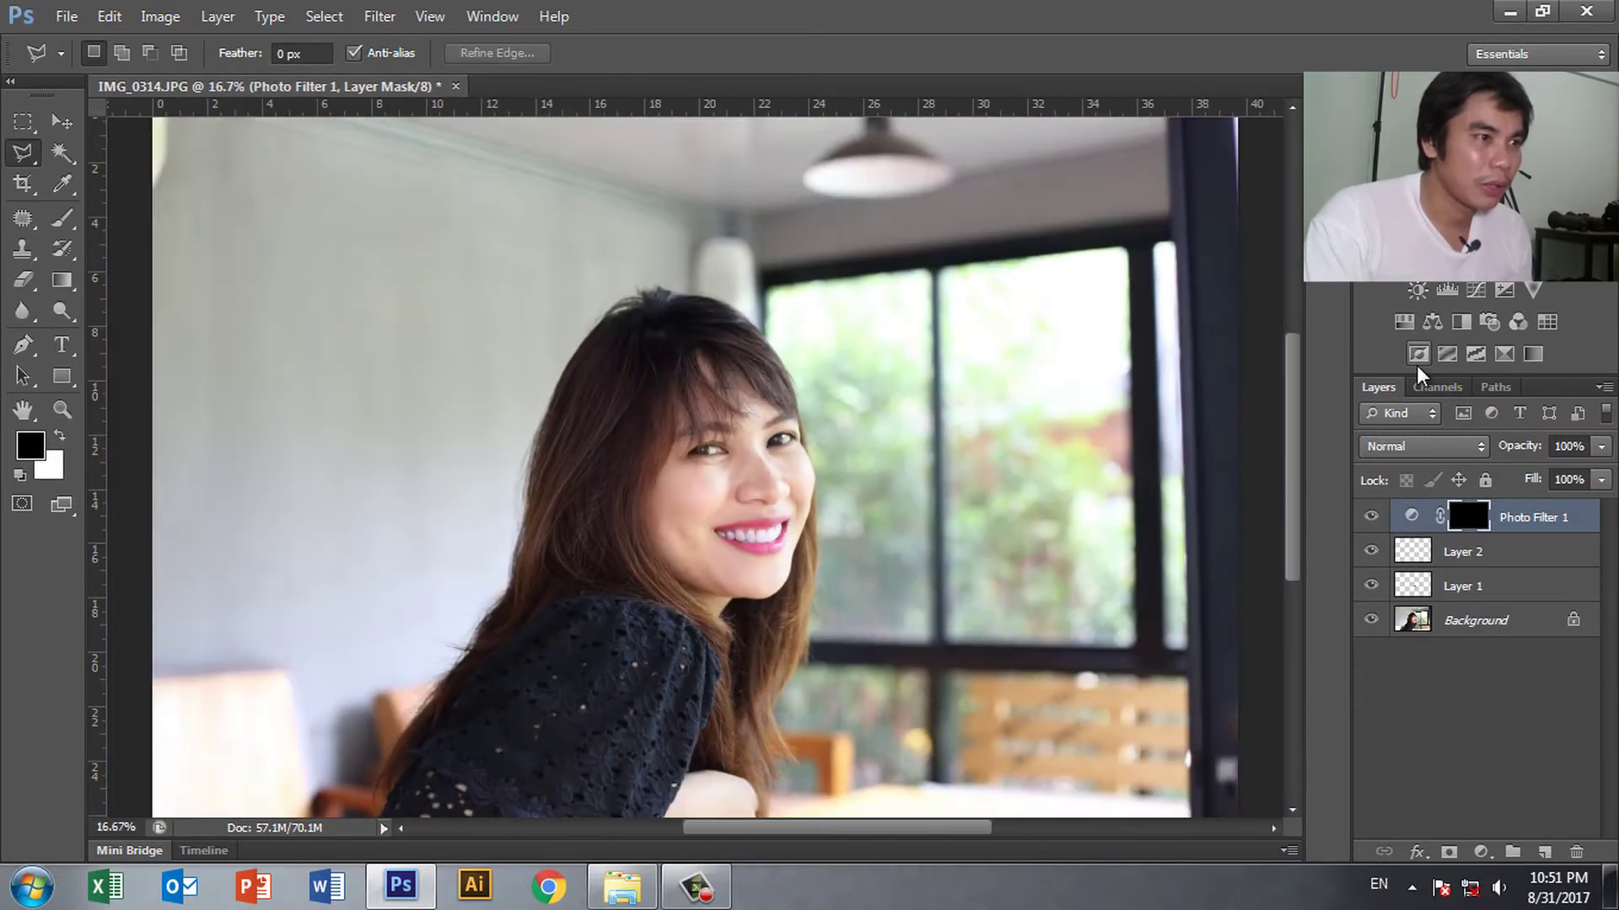
pyautogui.hotkey('ctrl', '-')
pyautogui.hotkey('ctrl', '-')
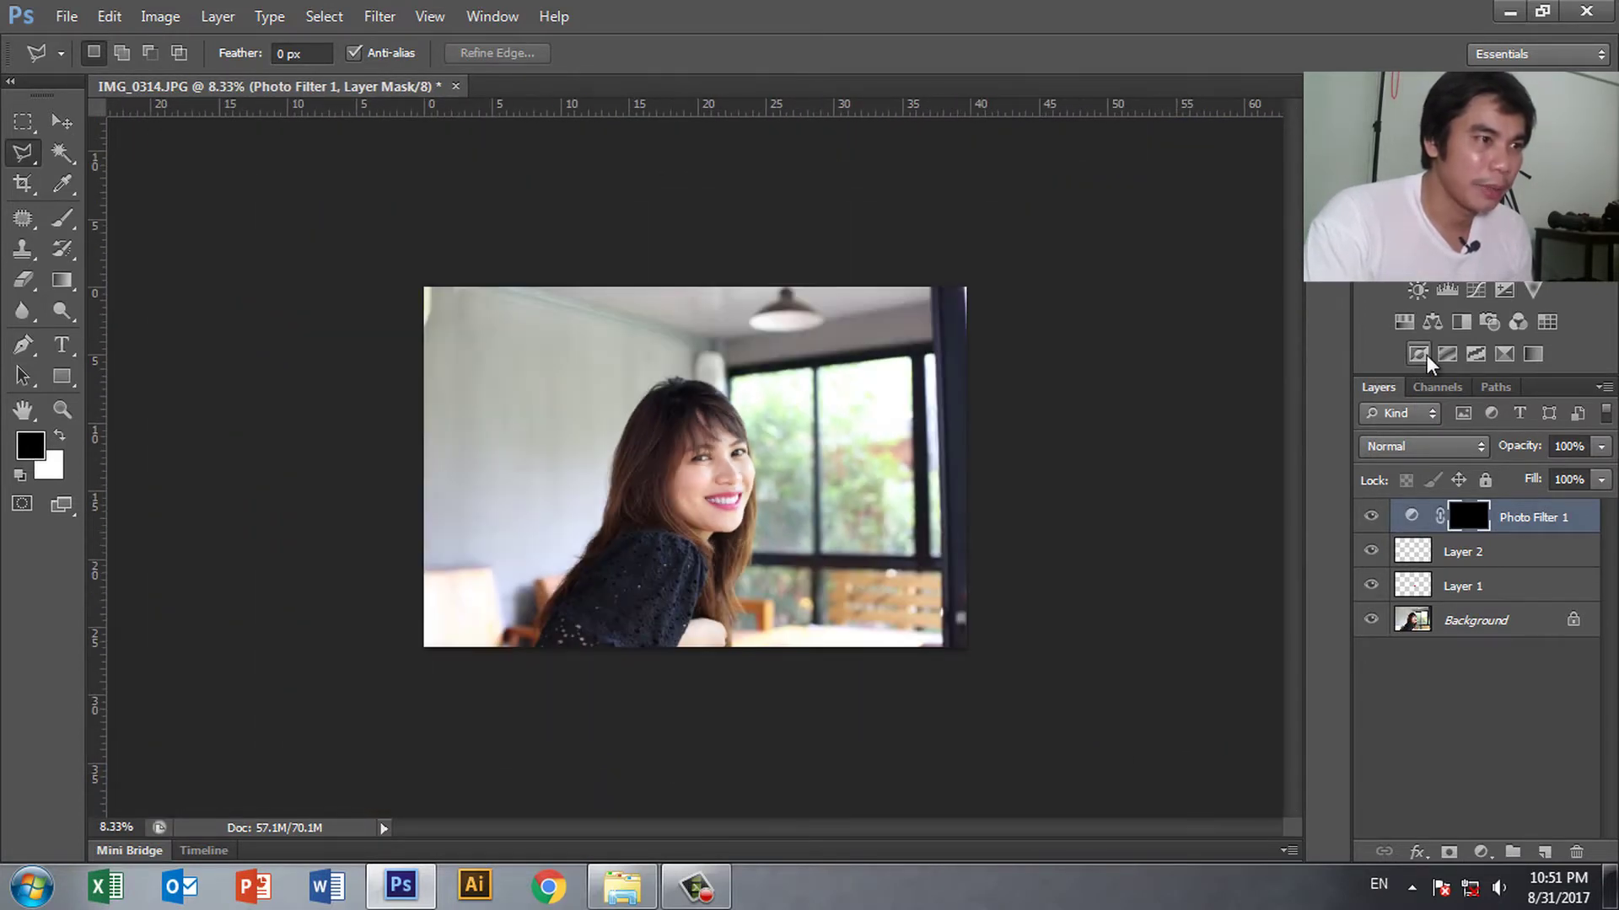
pyautogui.hotkey('ctrl', '+')
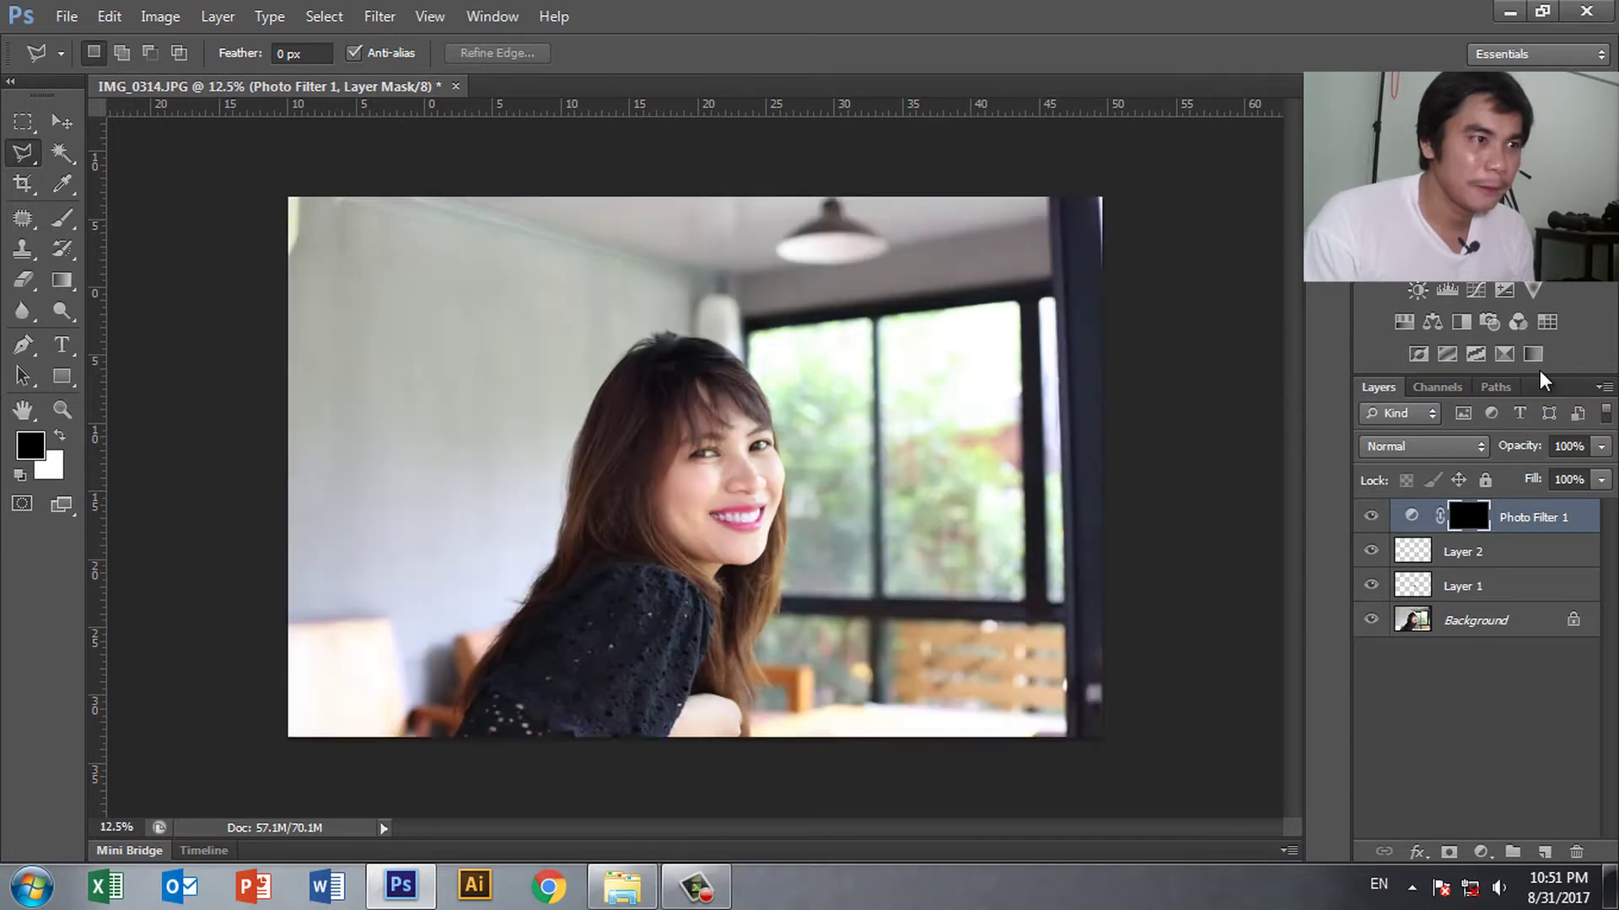
pyautogui.hotkey('ctrl', '+')
pyautogui.hotkey('ctrl', '+')
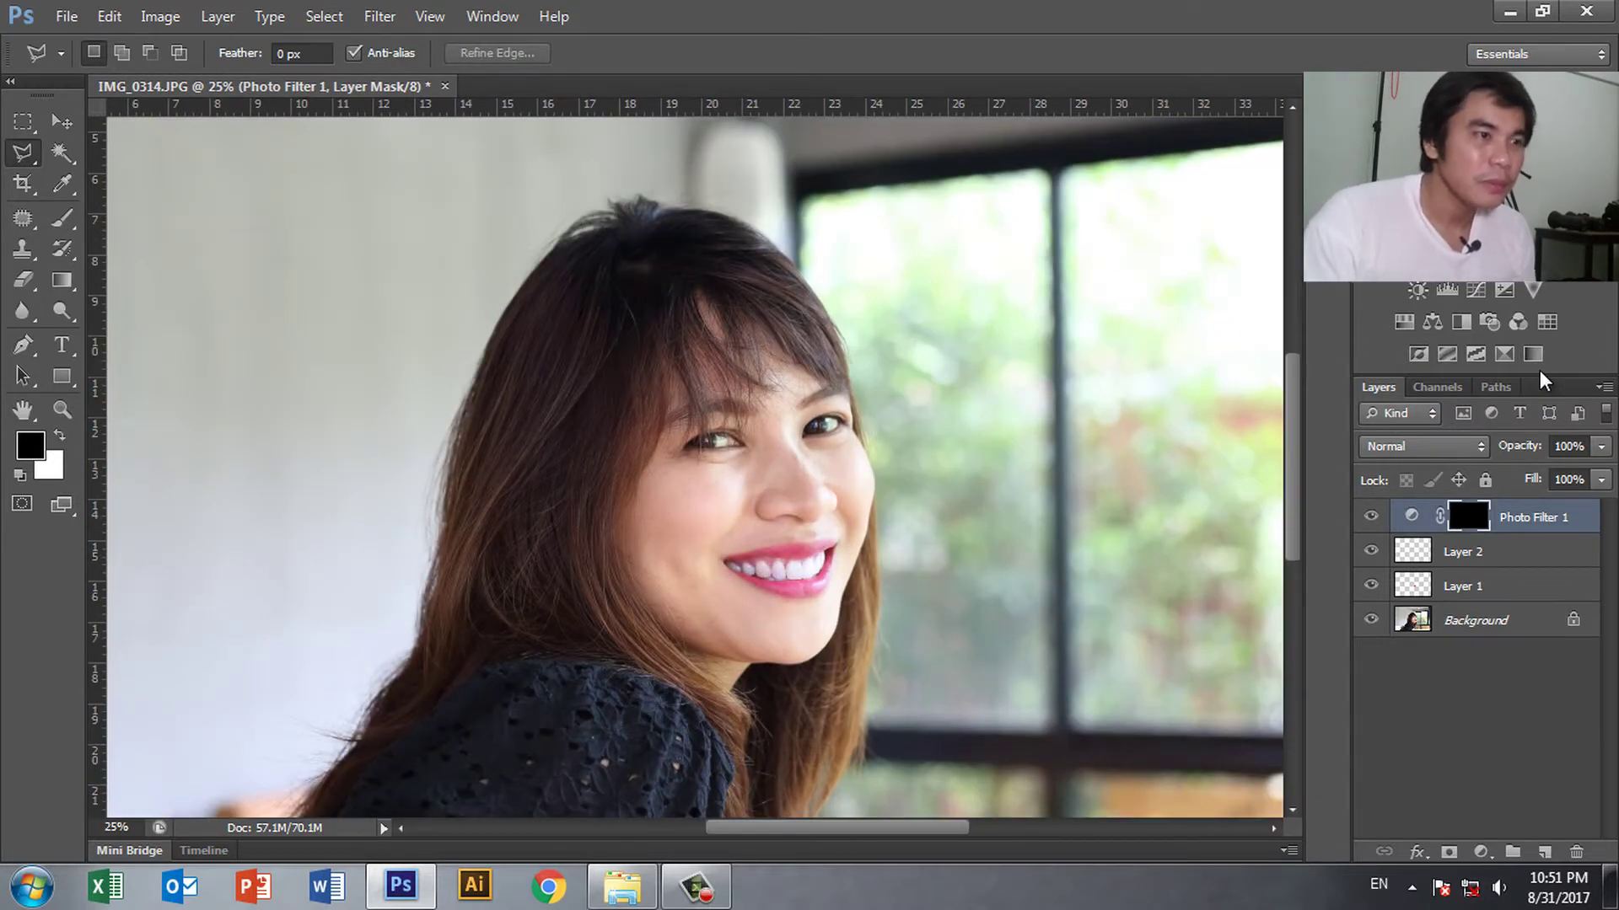
pyautogui.hotkey('ctrl', '-')
pyautogui.hotkey('ctrl', '-')
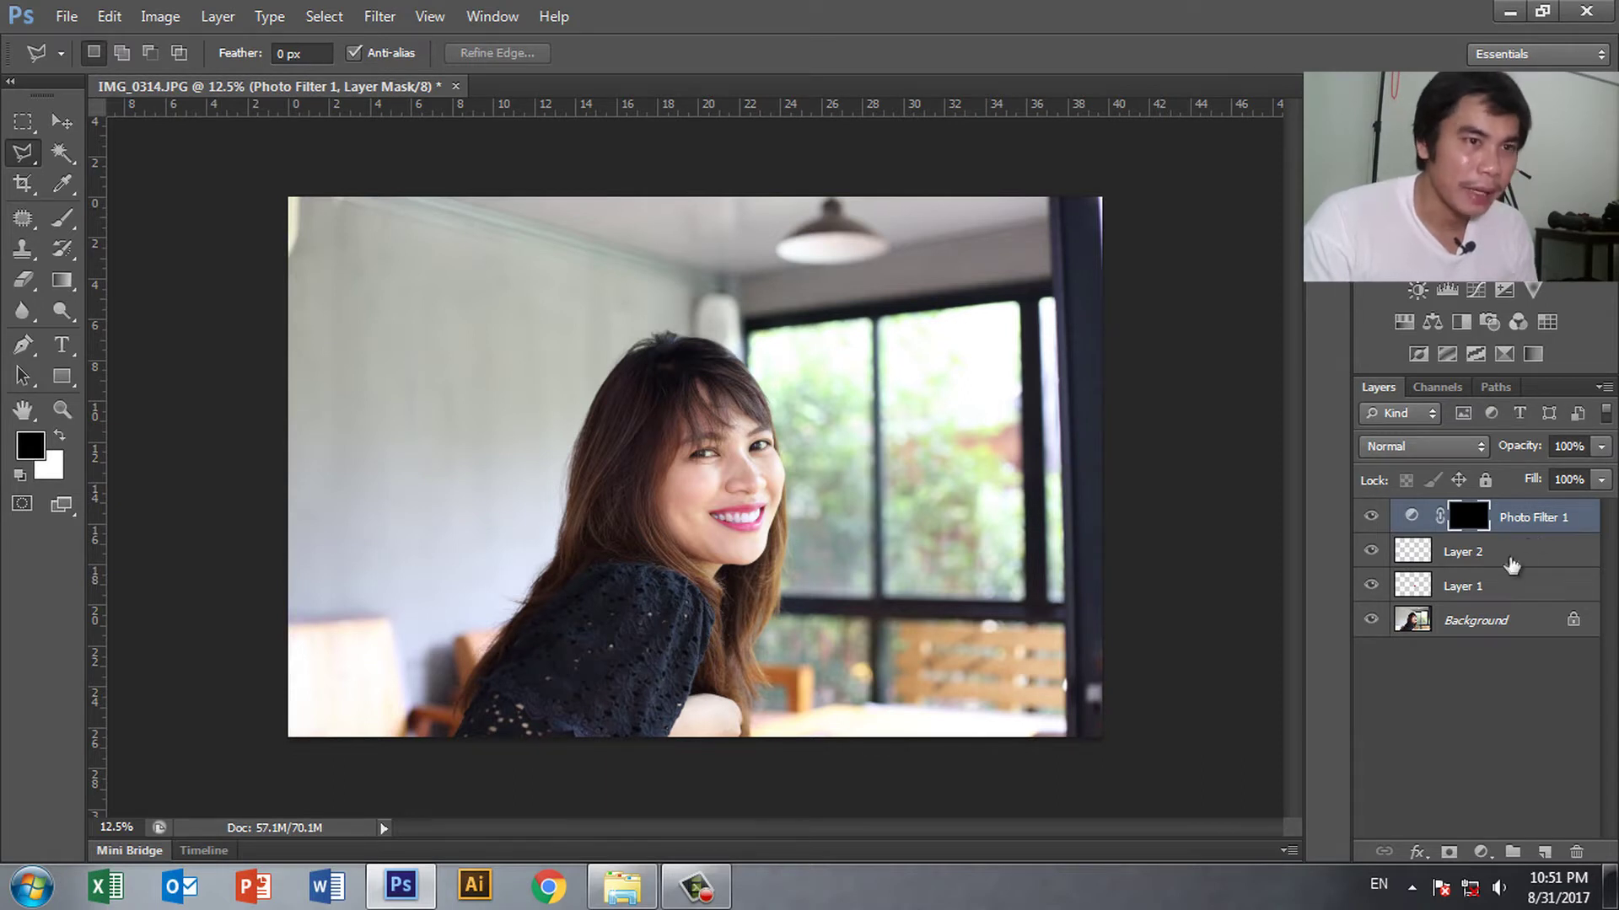
pyautogui.click(1504, 590)
pyautogui.click(1604, 449)
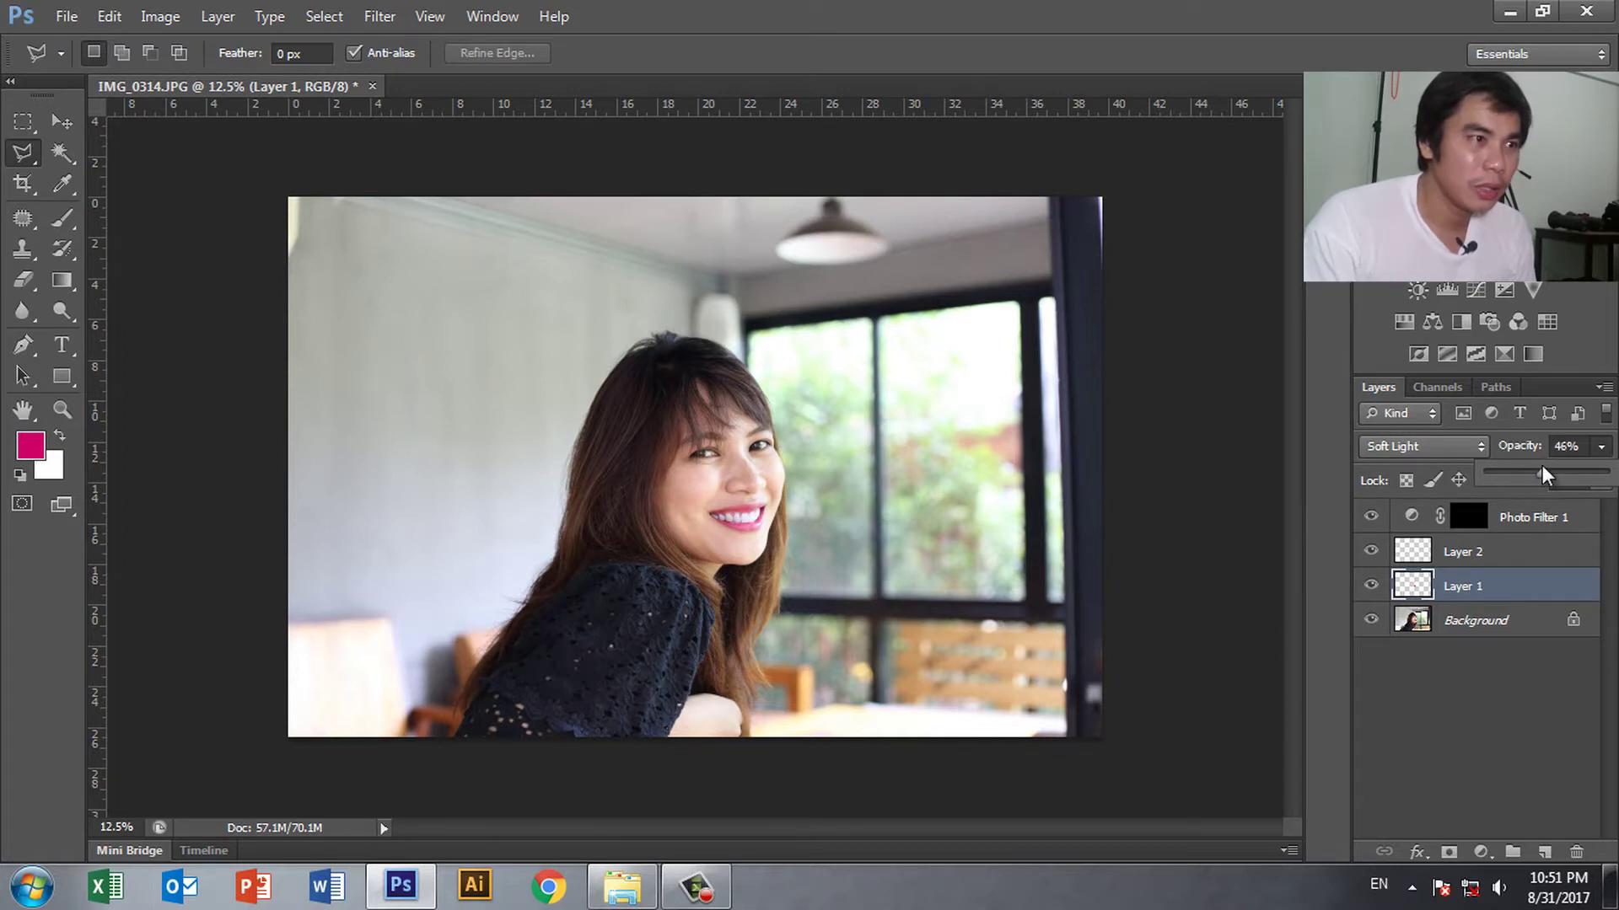
# Lower Photo Filter 1's opacity to 66% and select the Crop tool
pyautogui.click(1526, 521)
pyautogui.click(1599, 447)
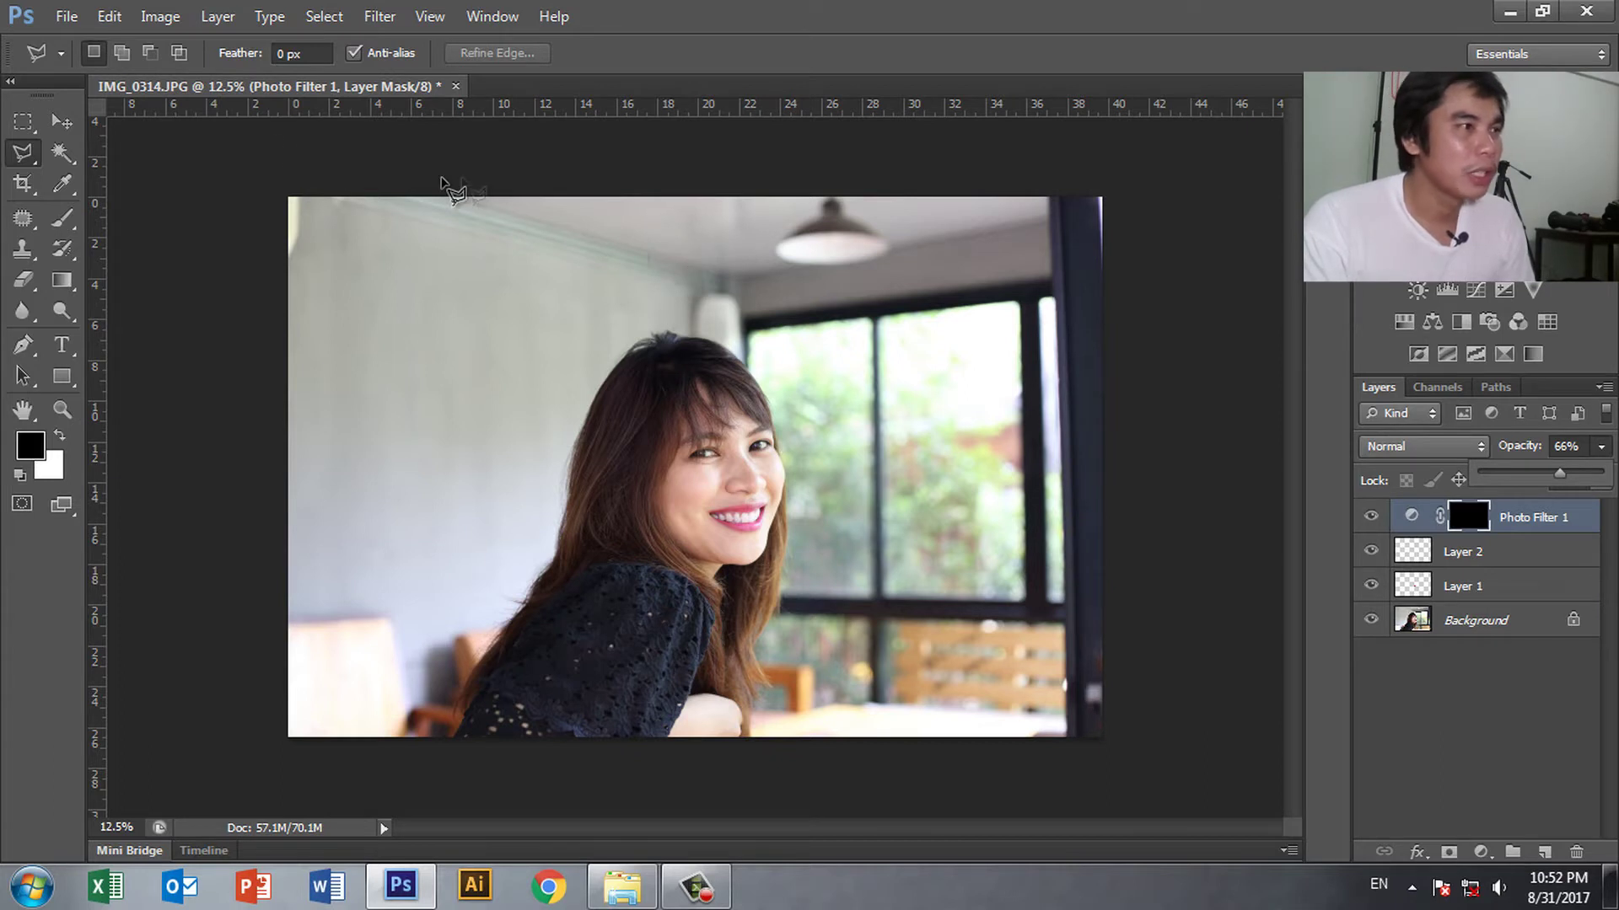
pyautogui.click(23, 185)
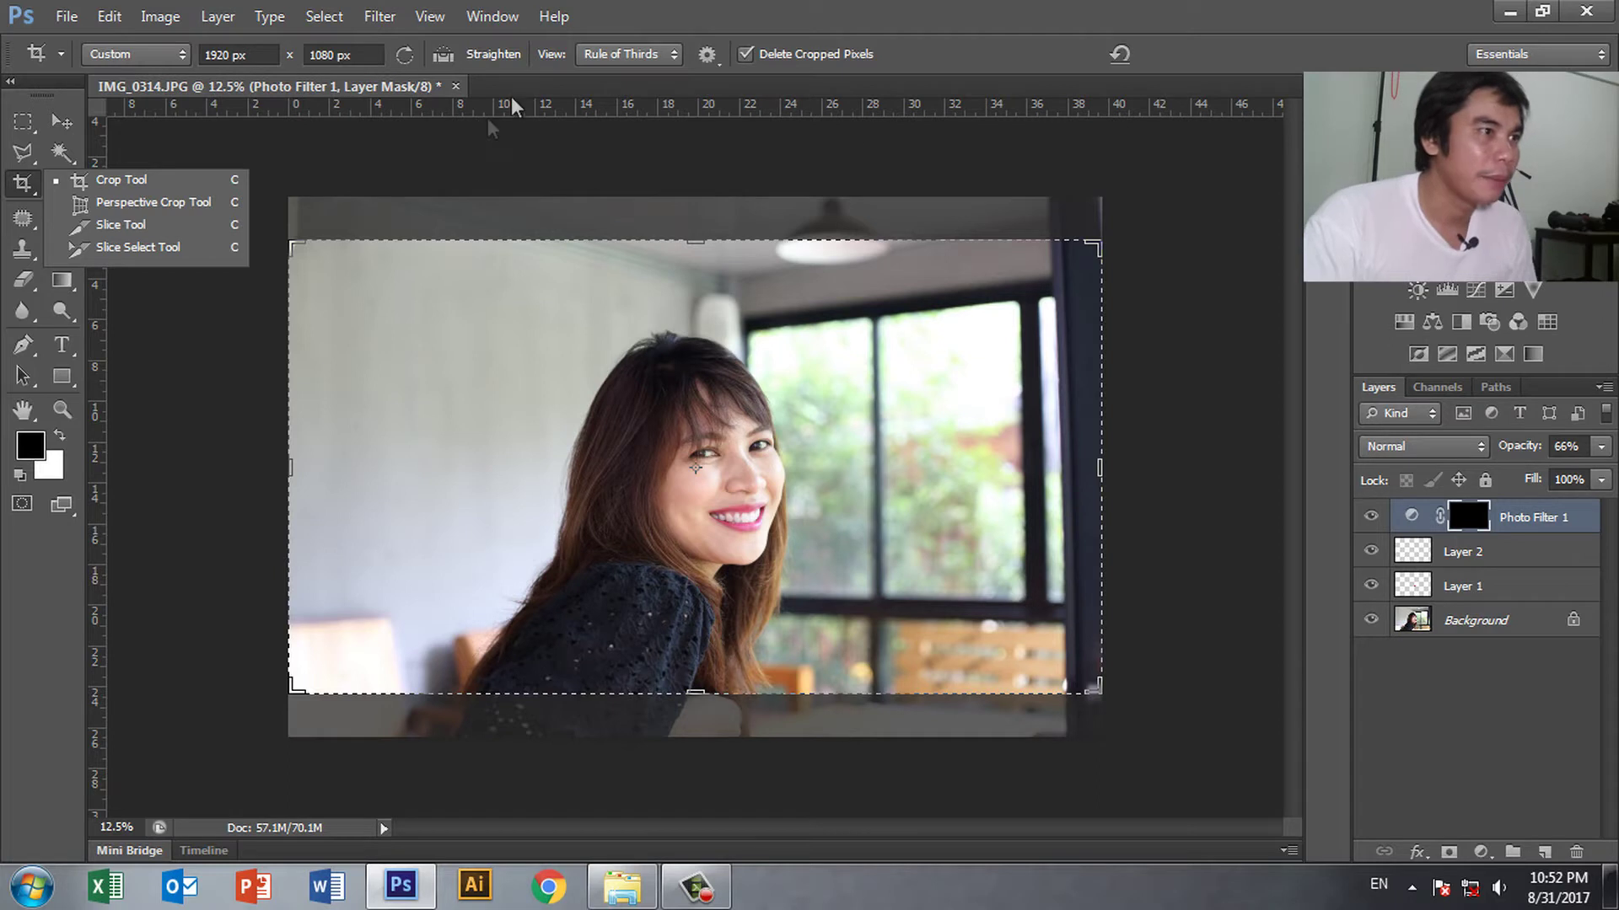
# Reset the crop box and pull its top-right corner inward past the ceiling and window
pyautogui.rightClick(871, 292)
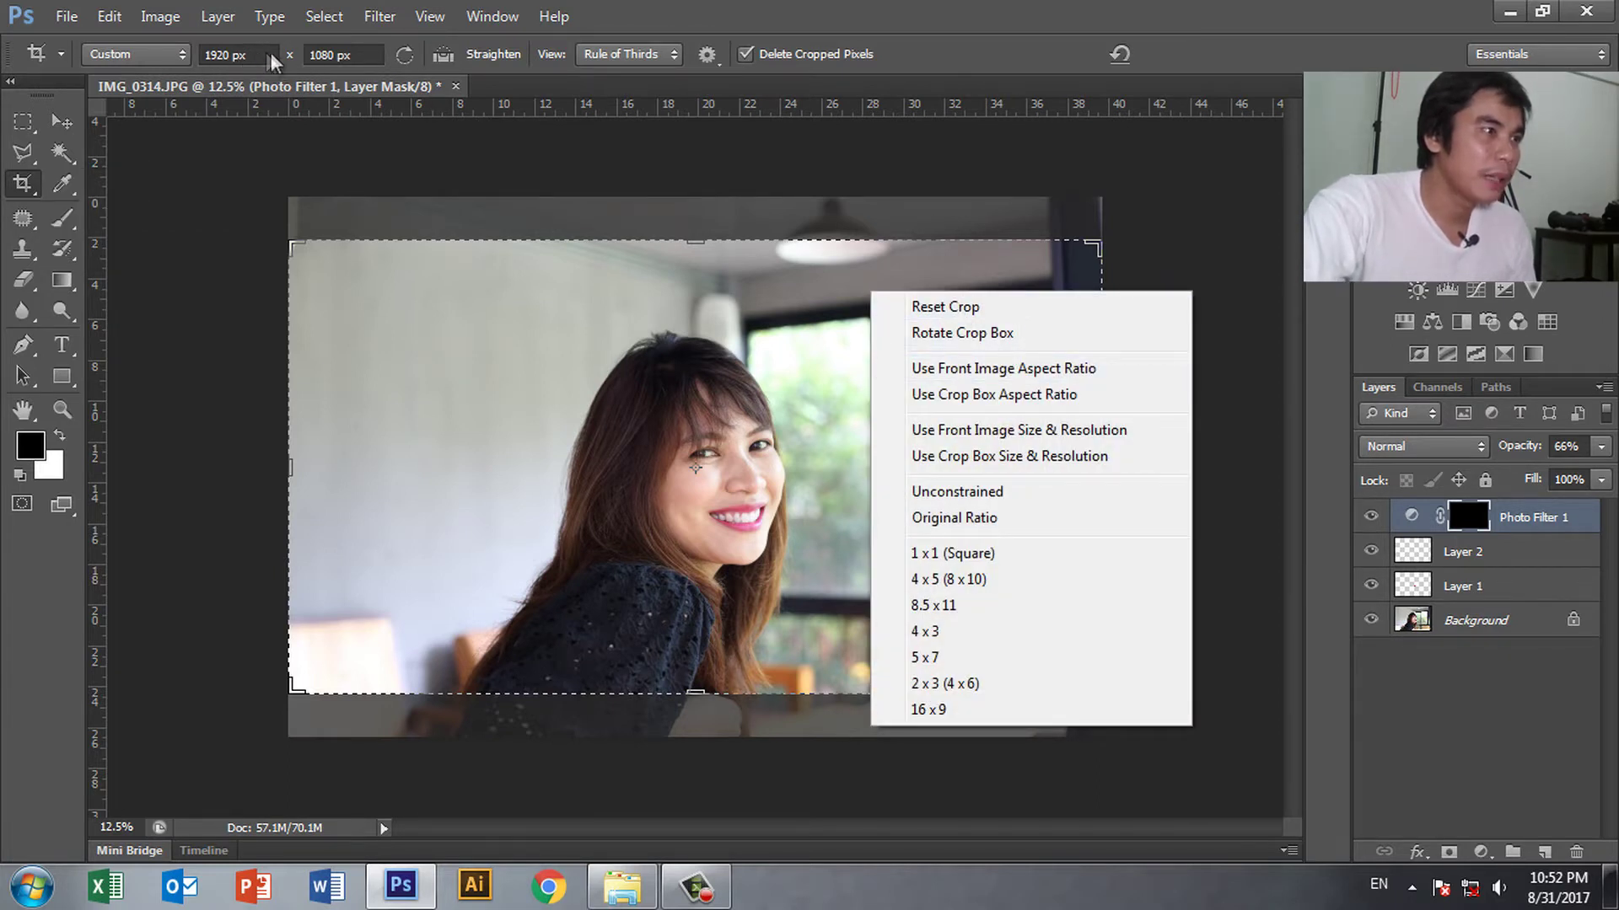
pyautogui.click(998, 307)
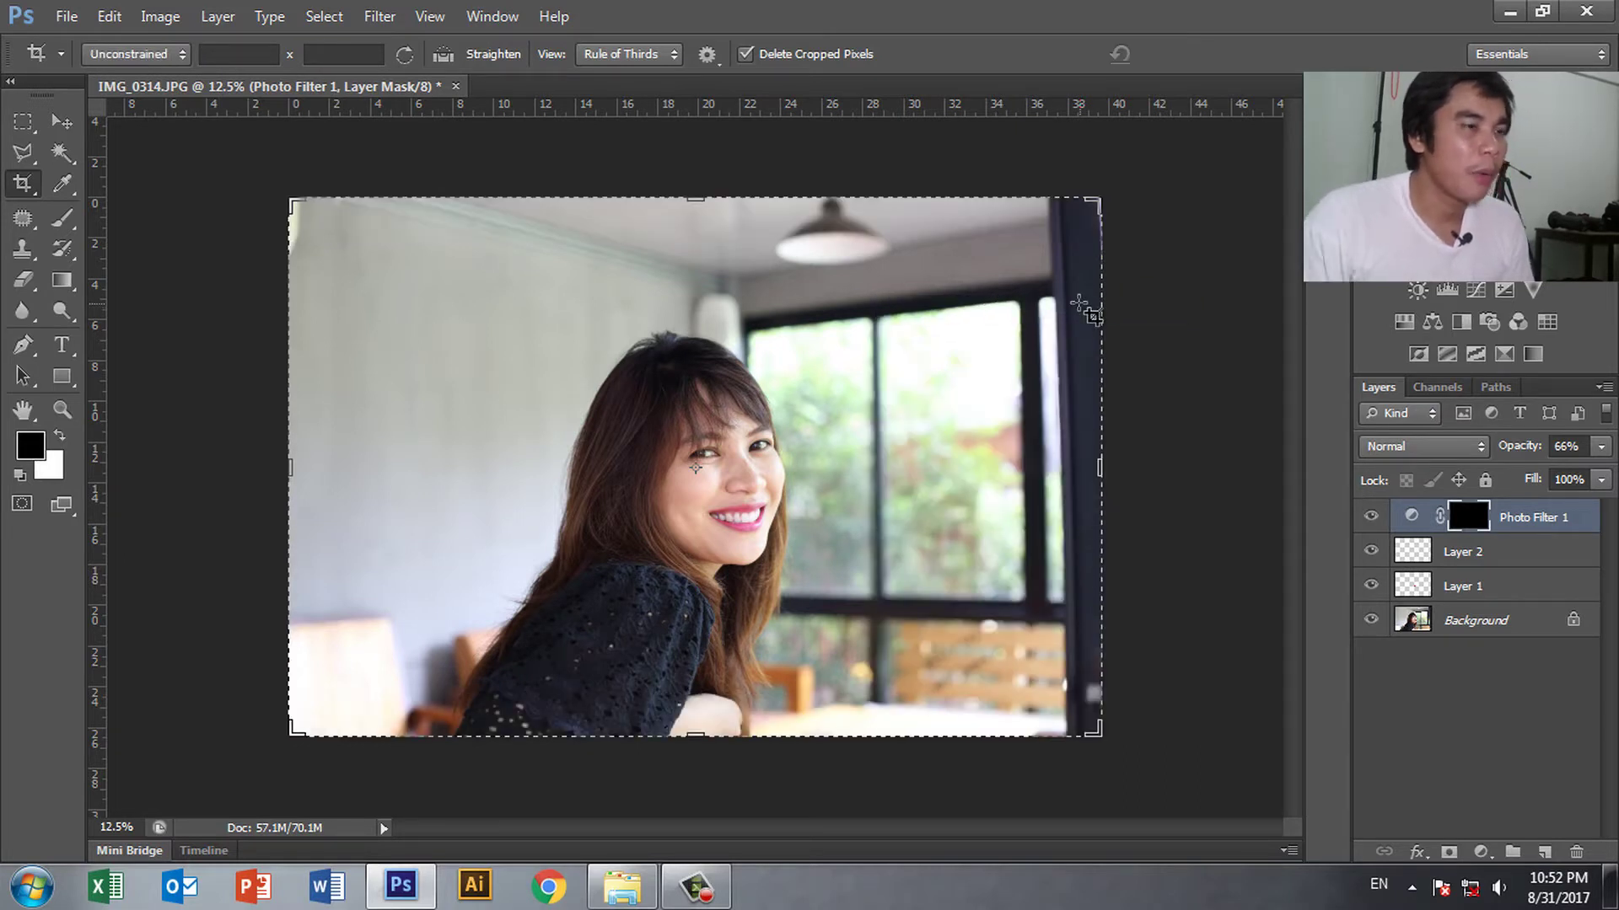
pyautogui.moveTo(1099, 199); pyautogui.dragTo(1023, 263)
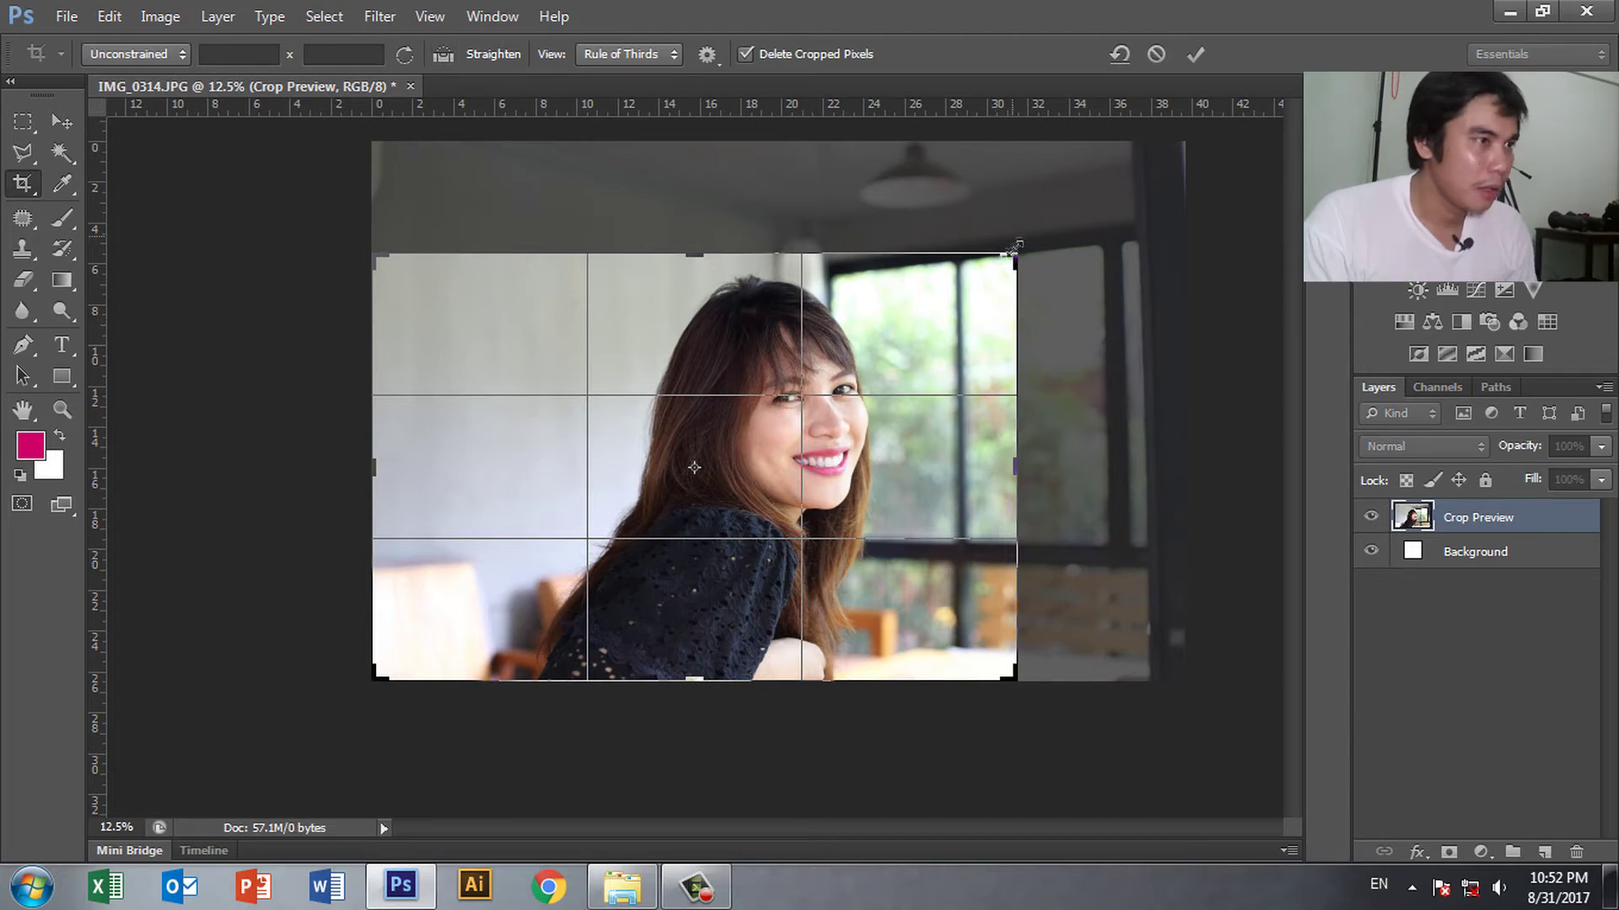
pyautogui.moveTo(1017, 253)
pyautogui.mouseDown()
pyautogui.moveTo(1063, 237)
pyautogui.moveTo(1018, 248)
pyautogui.mouseUp()
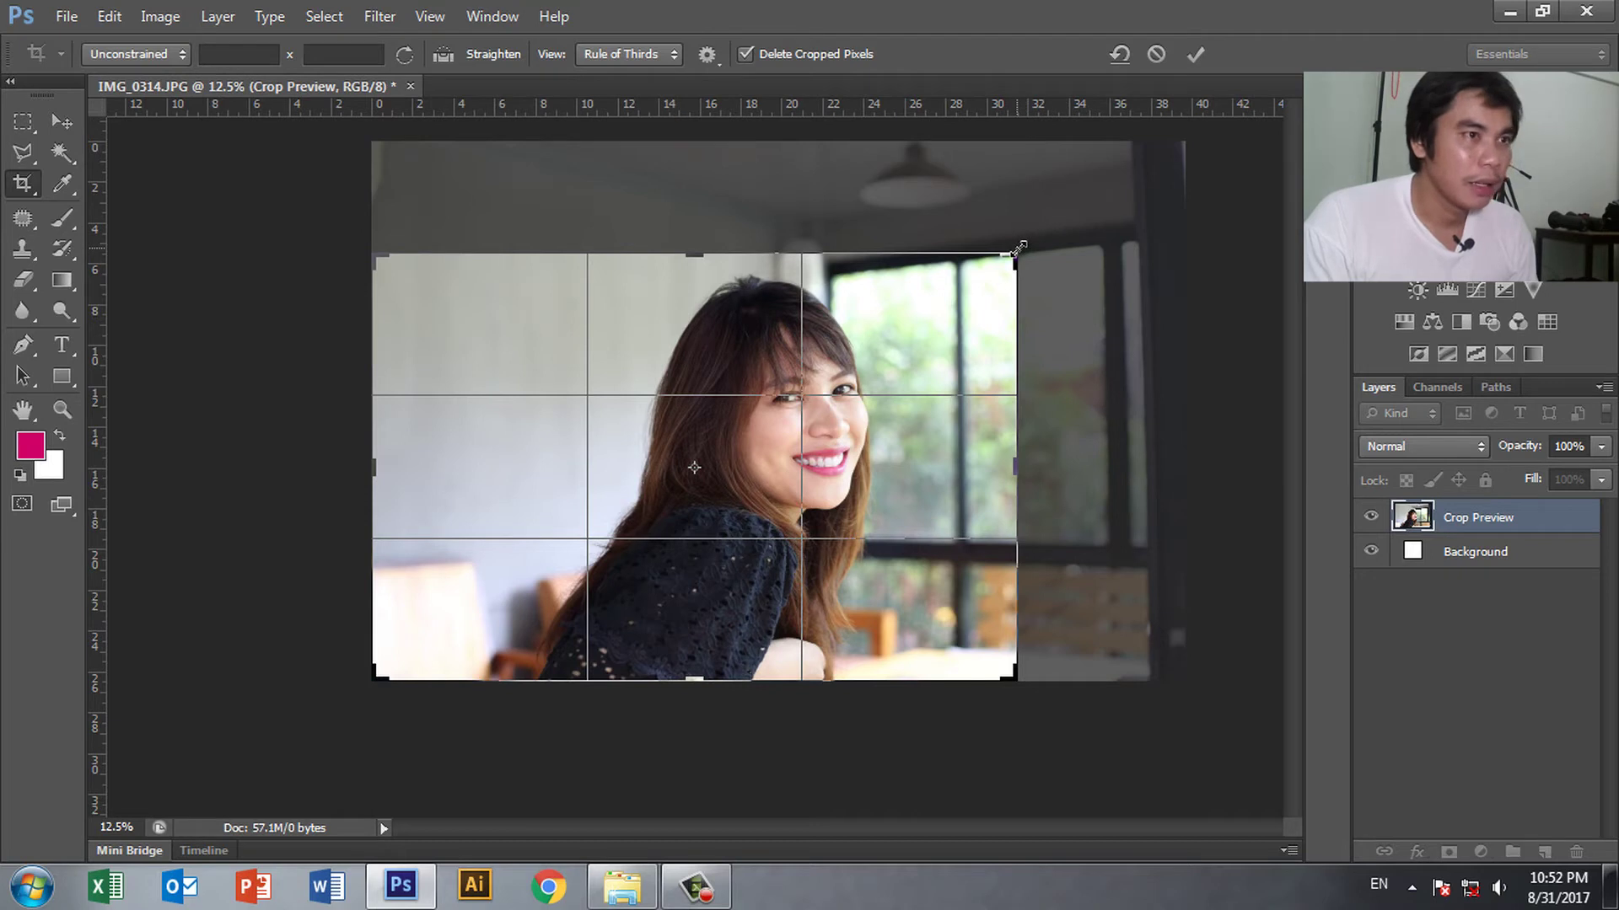
pyautogui.moveTo(1019, 248); pyautogui.dragTo(1017, 253)
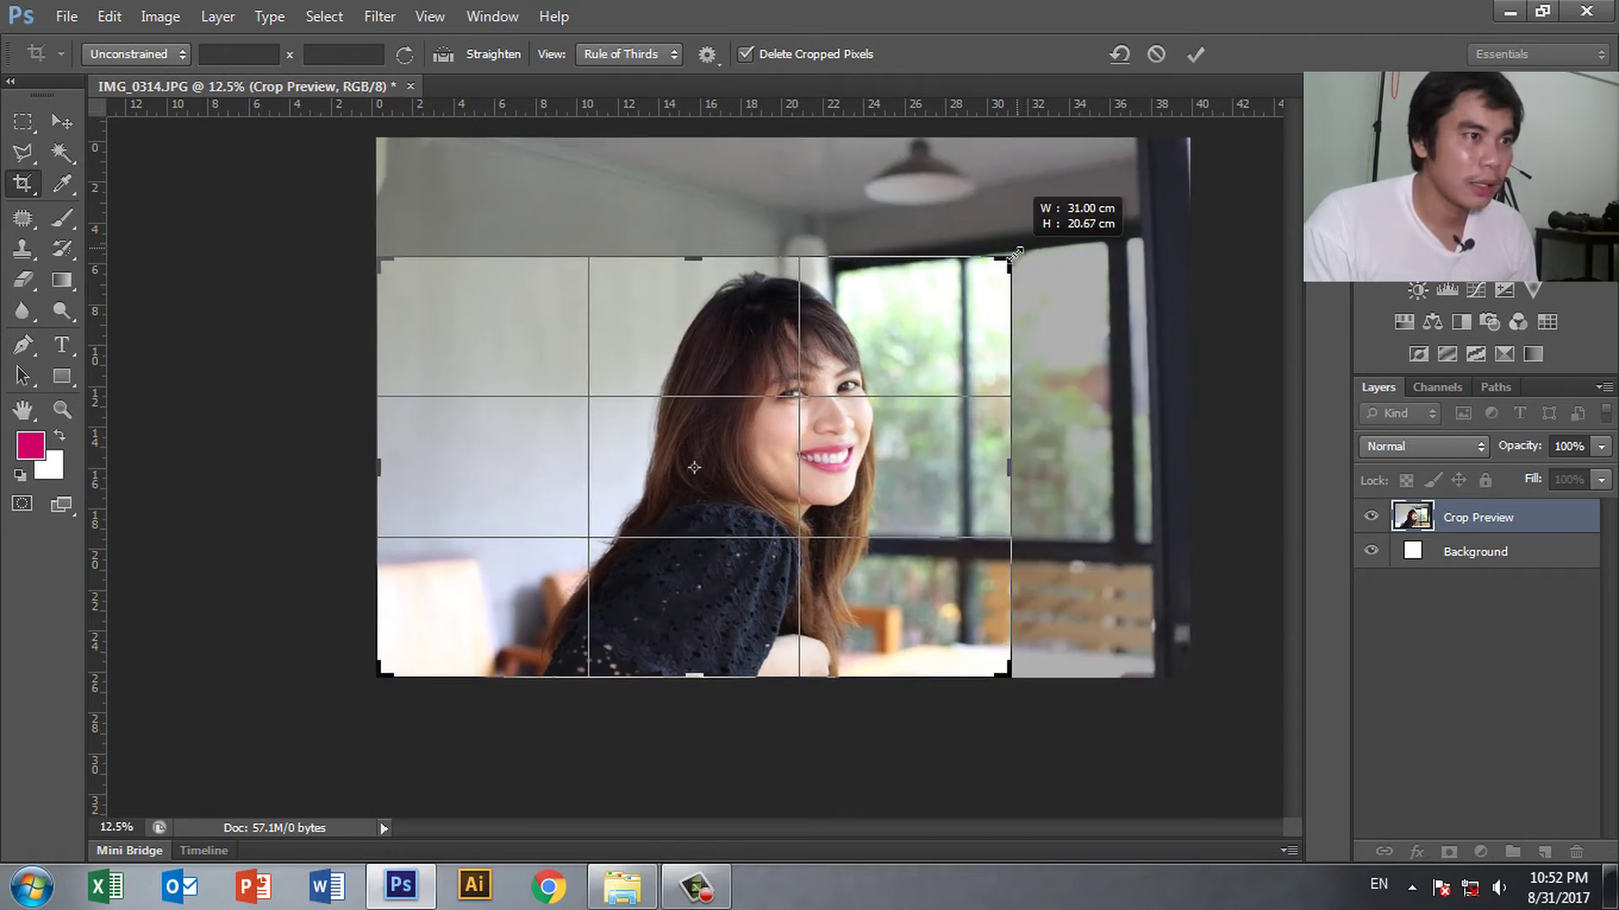
# Reposition the photo within the crop frame and apply the crop
pyautogui.moveTo(907, 438); pyautogui.dragTo(860, 457)
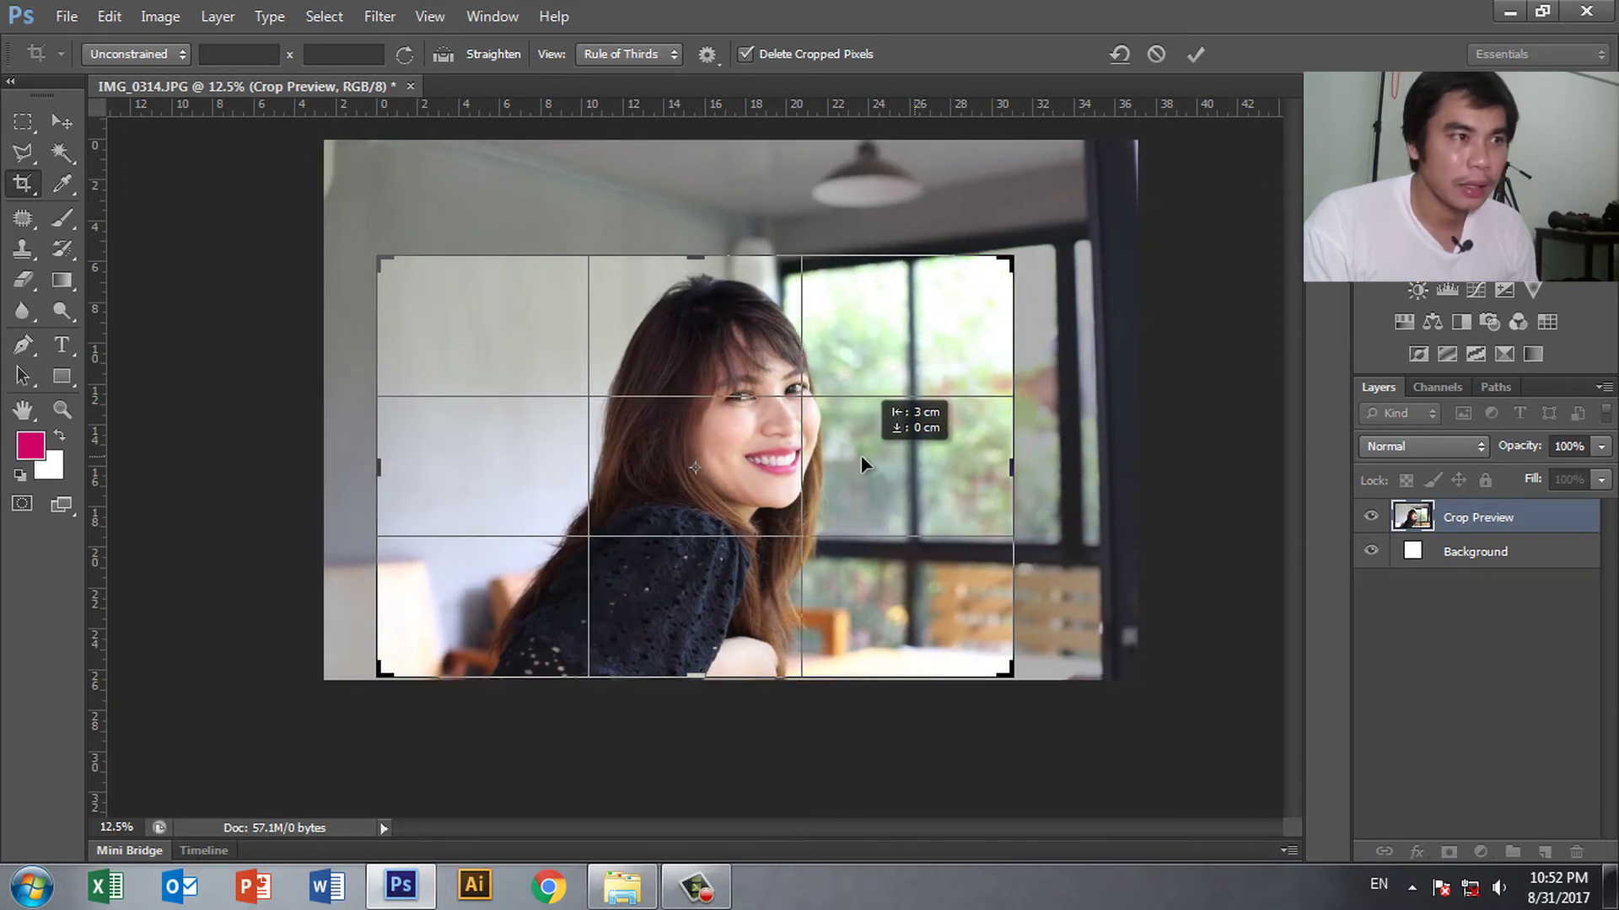
pyautogui.moveTo(861, 453); pyautogui.dragTo(863, 454)
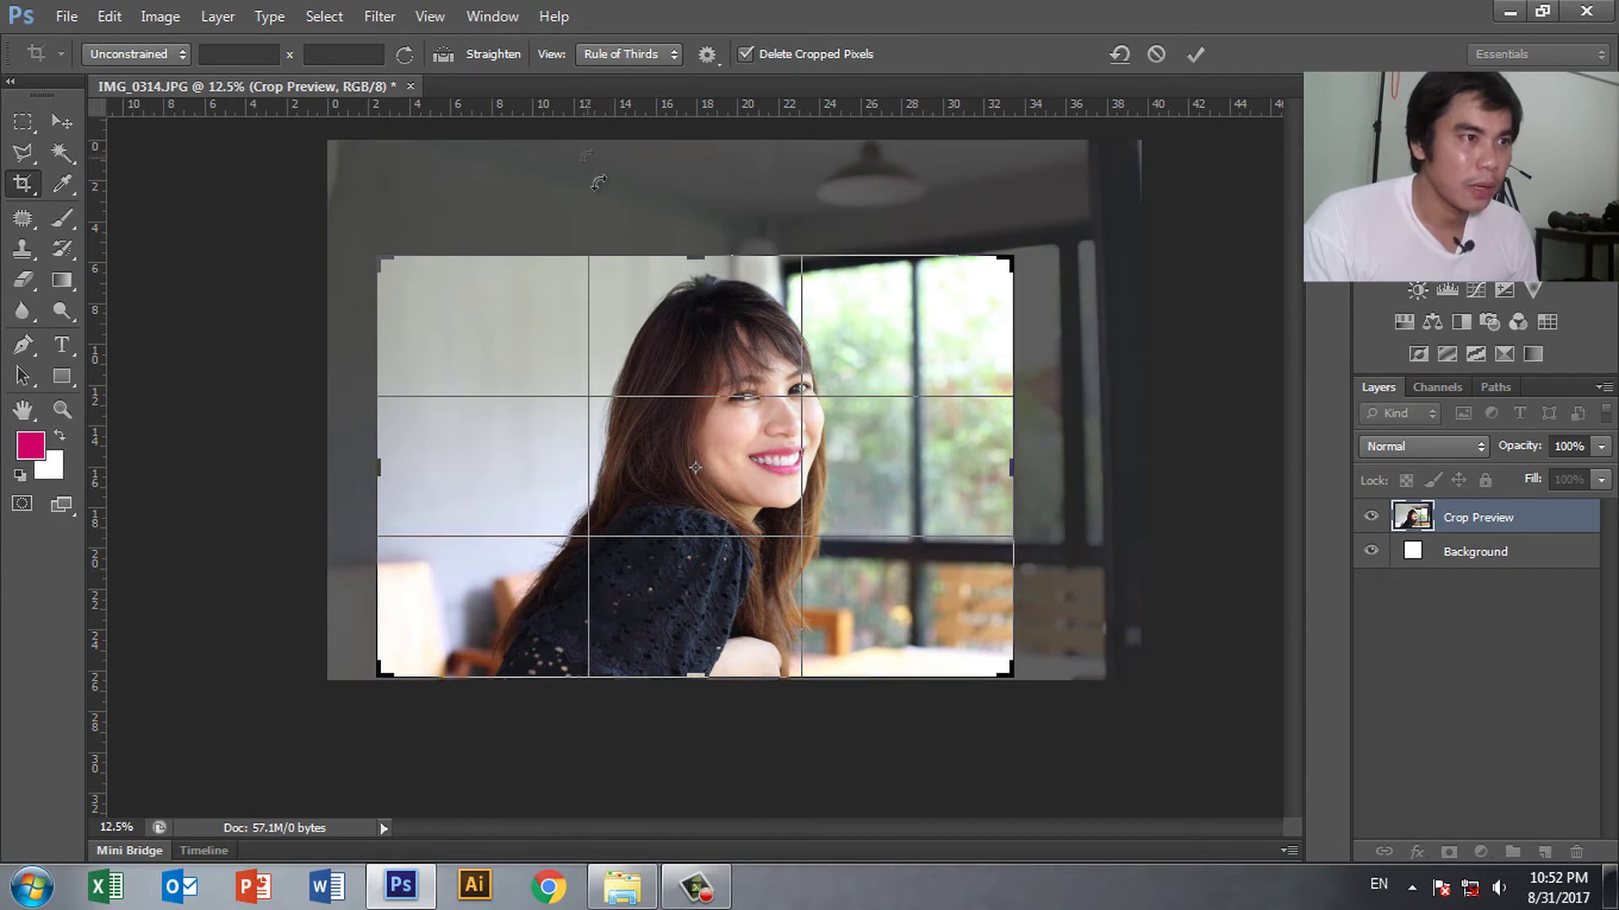
pyautogui.click(58, 119)
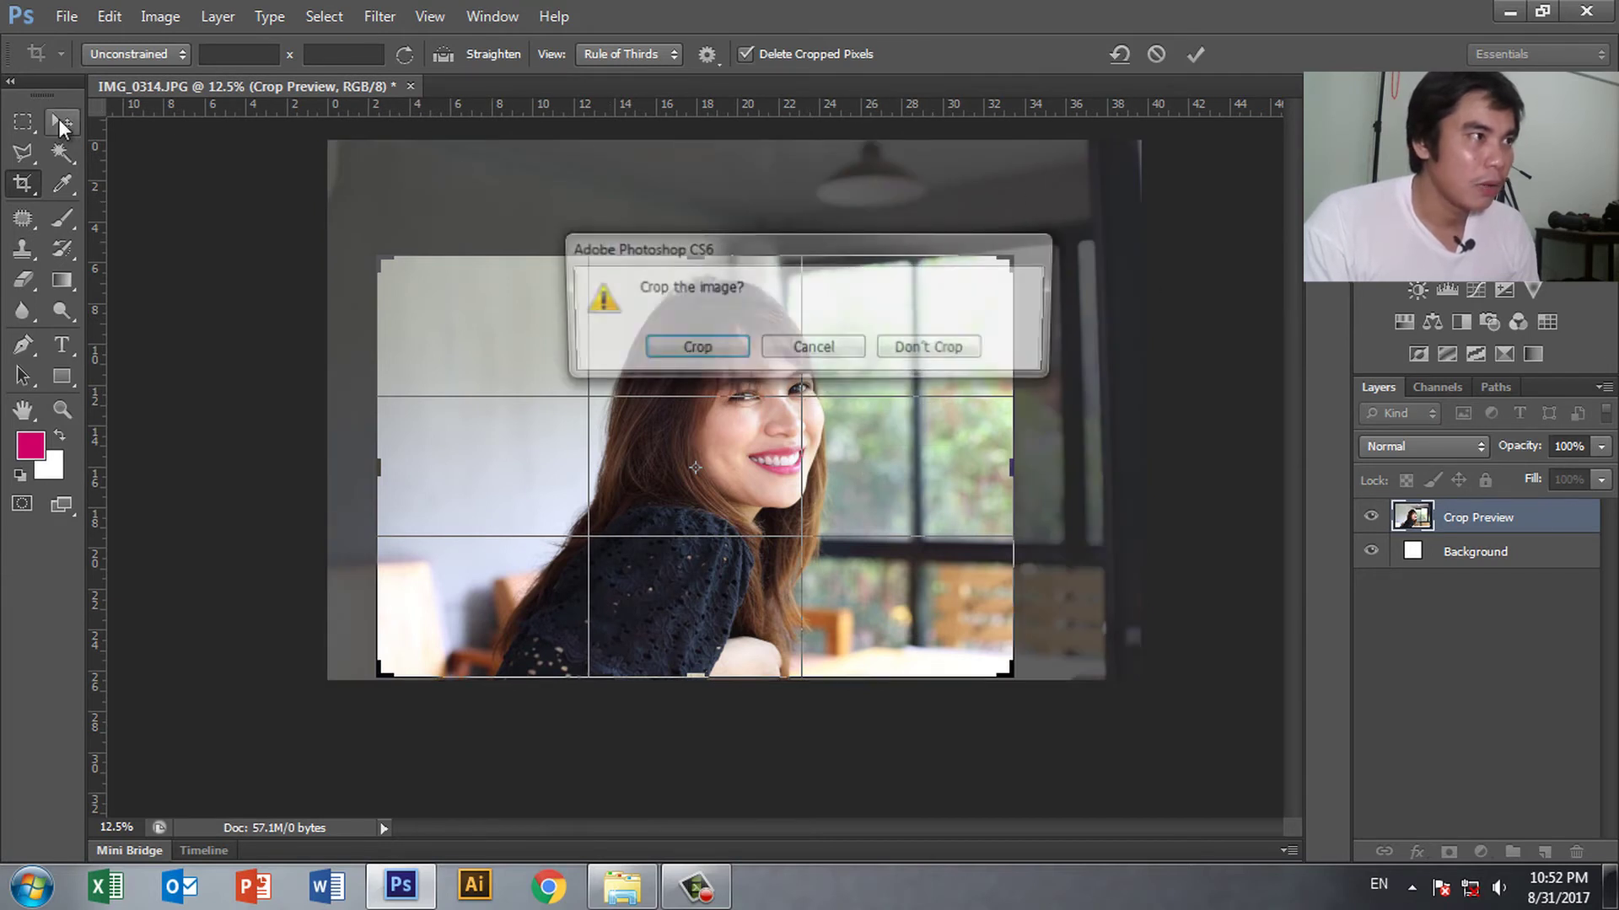
pyautogui.click(707, 351)
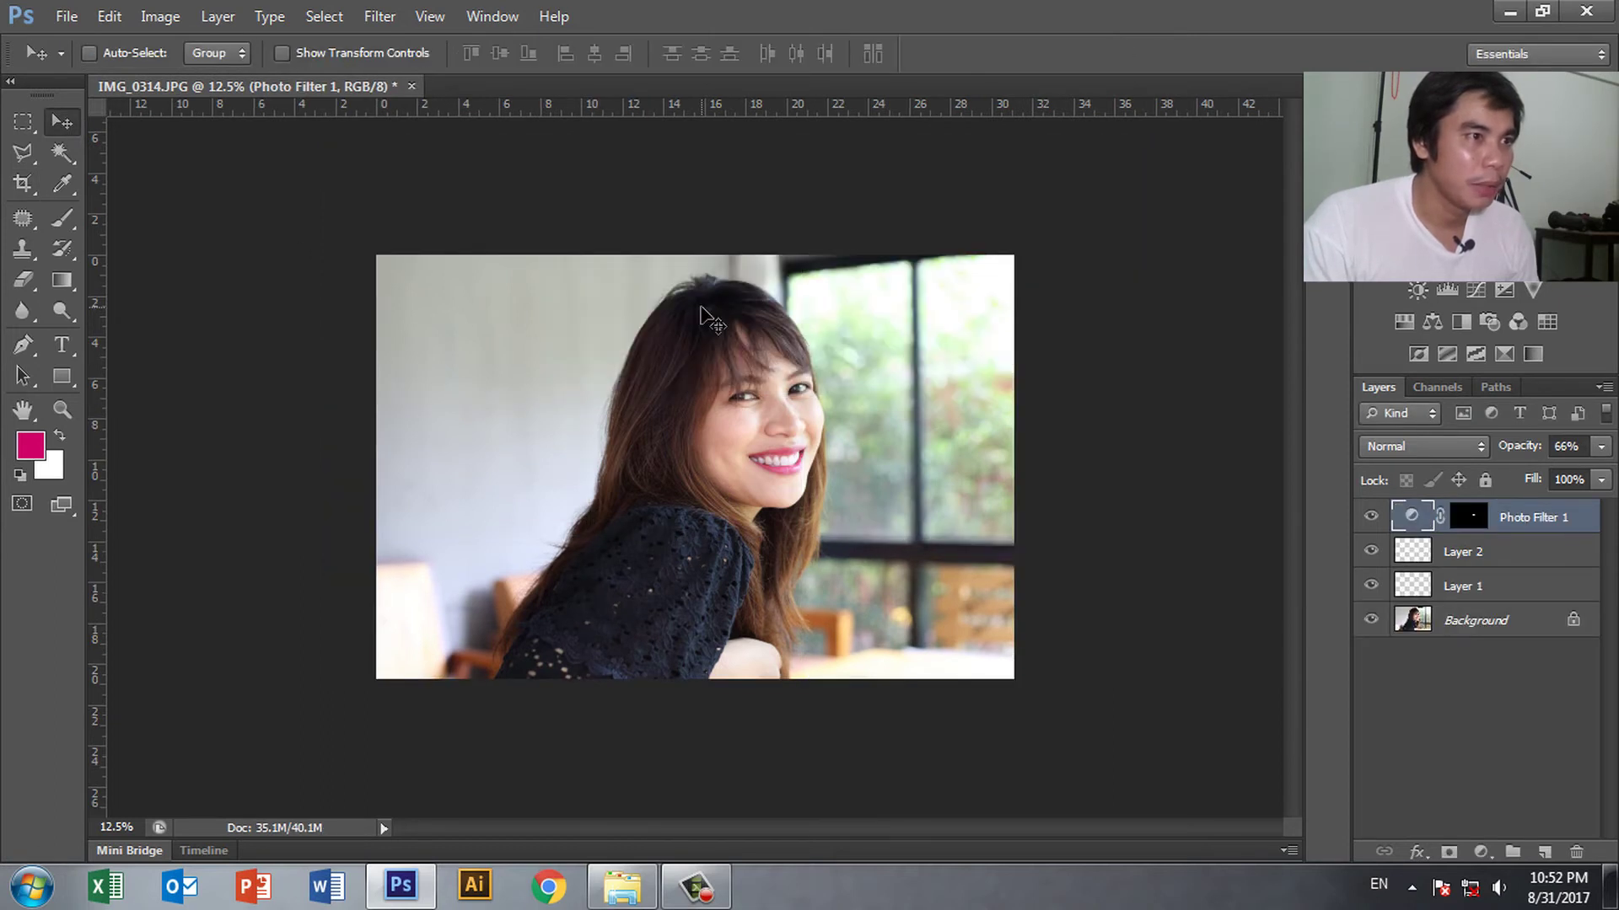
pyautogui.hotkey('ctrl', '+')
pyautogui.hotkey('ctrl', '+')
pyautogui.hotkey('ctrl', '+')
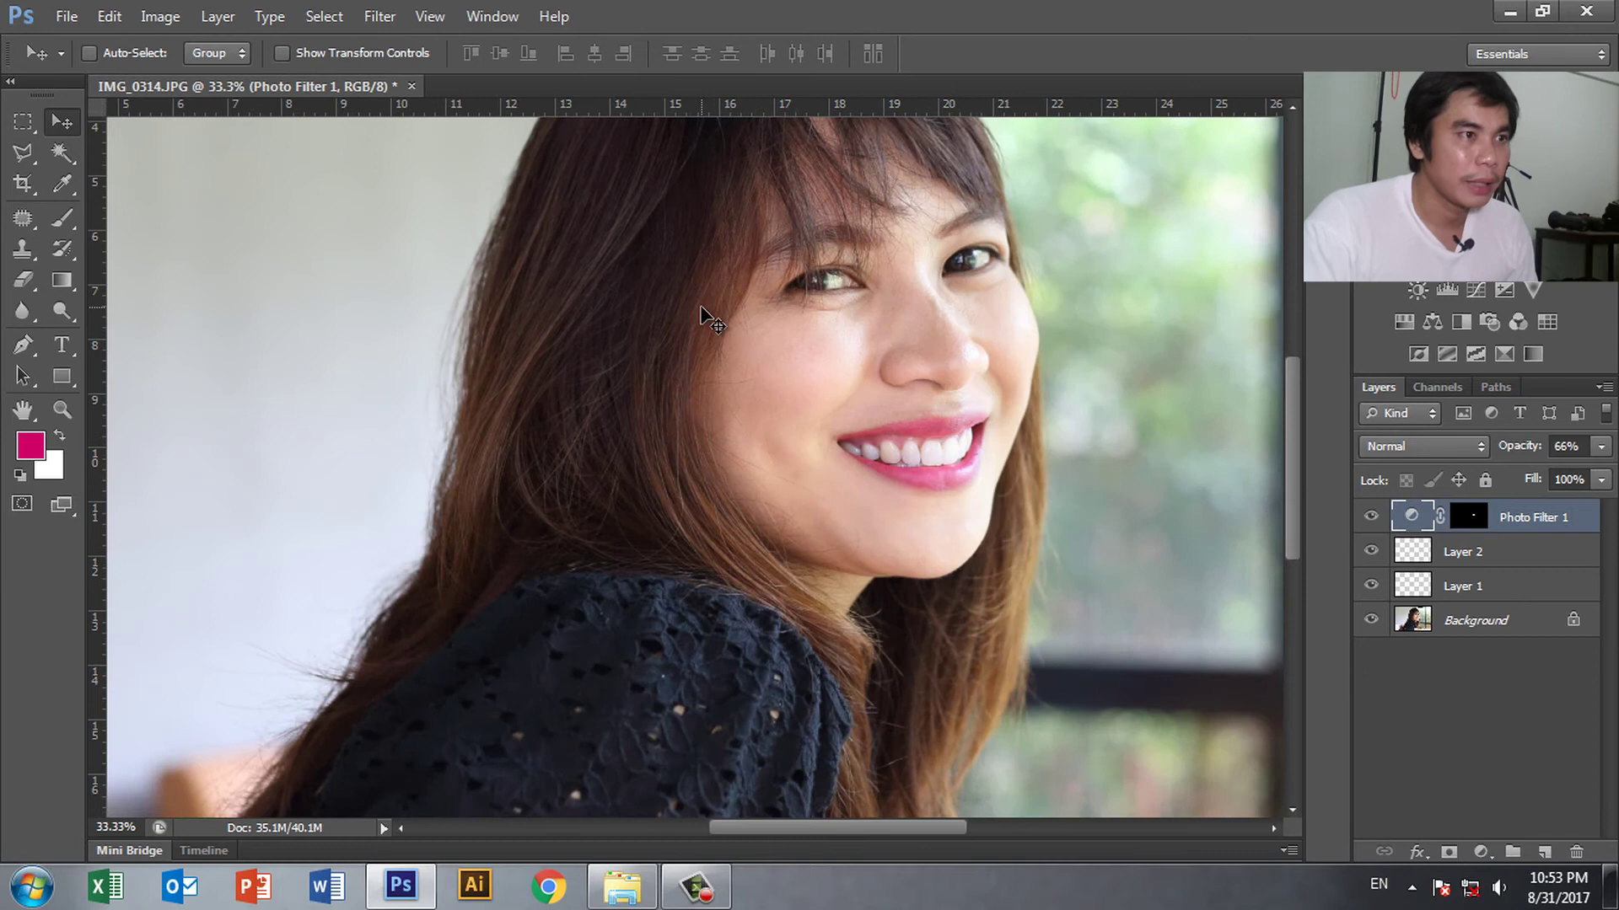
pyautogui.hotkey('ctrl', '-')
pyautogui.hotkey('ctrl', '-')
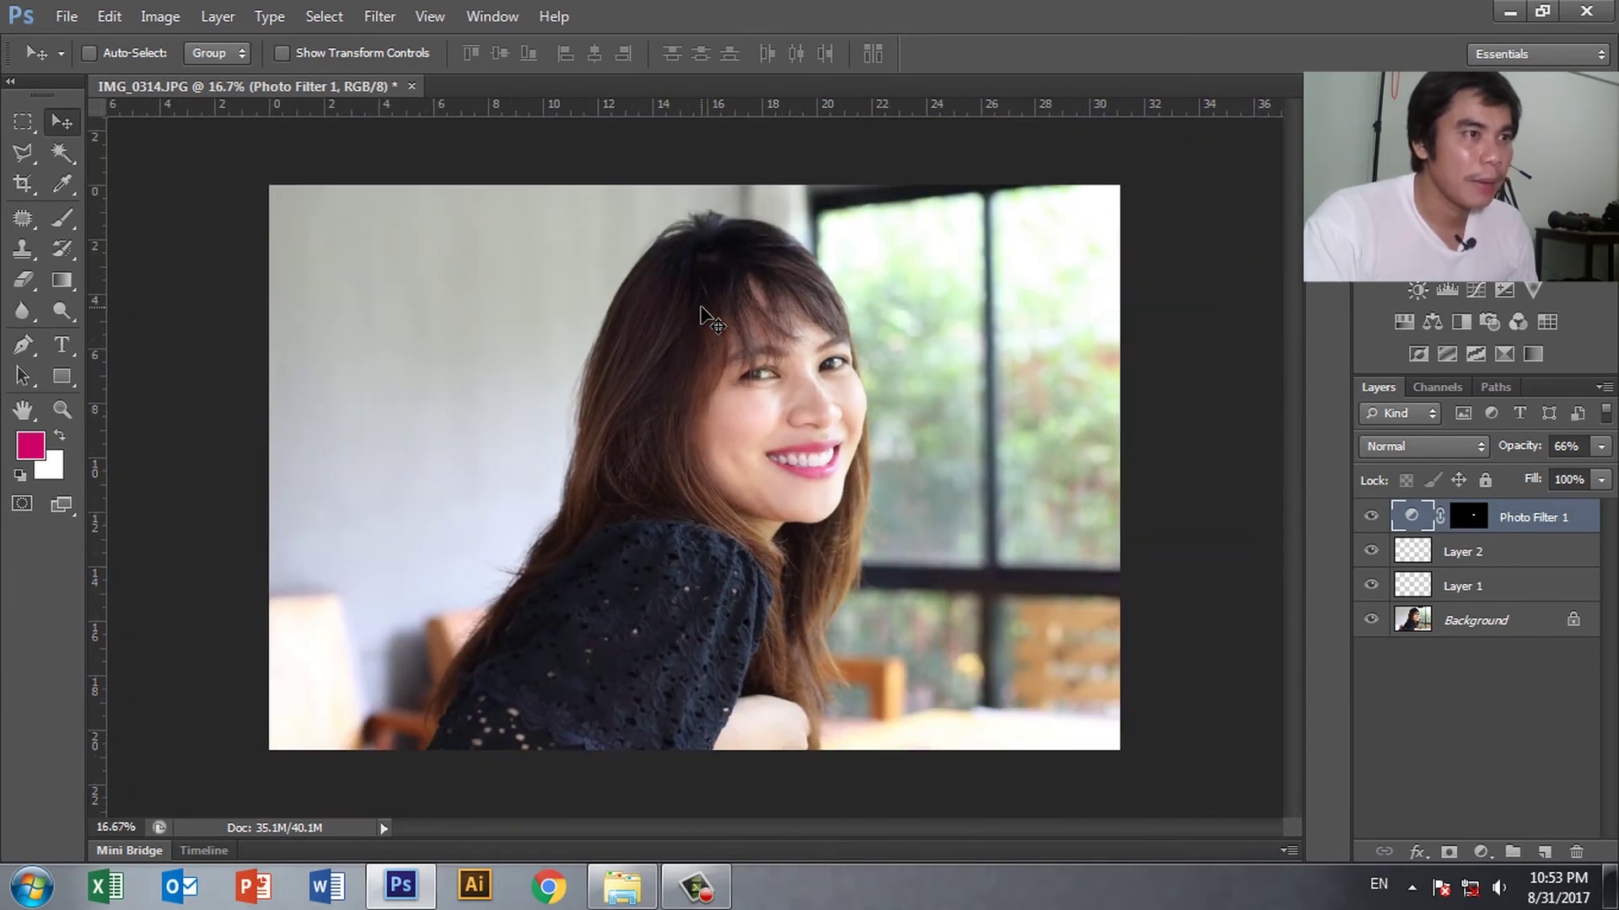
pyautogui.hotkey('ctrl', '-')
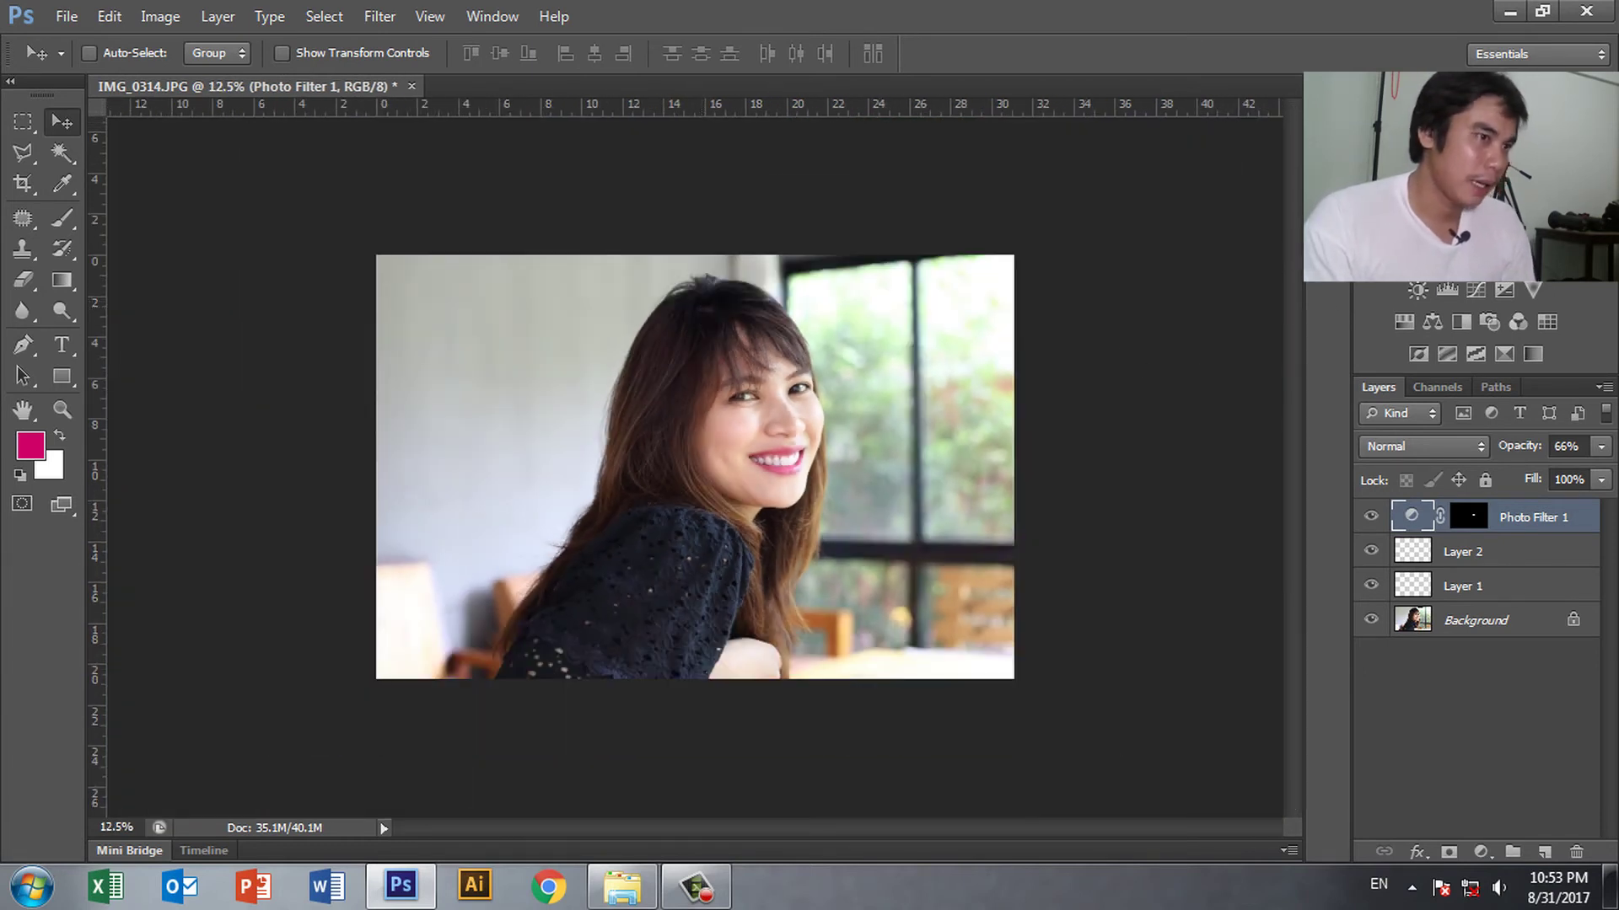